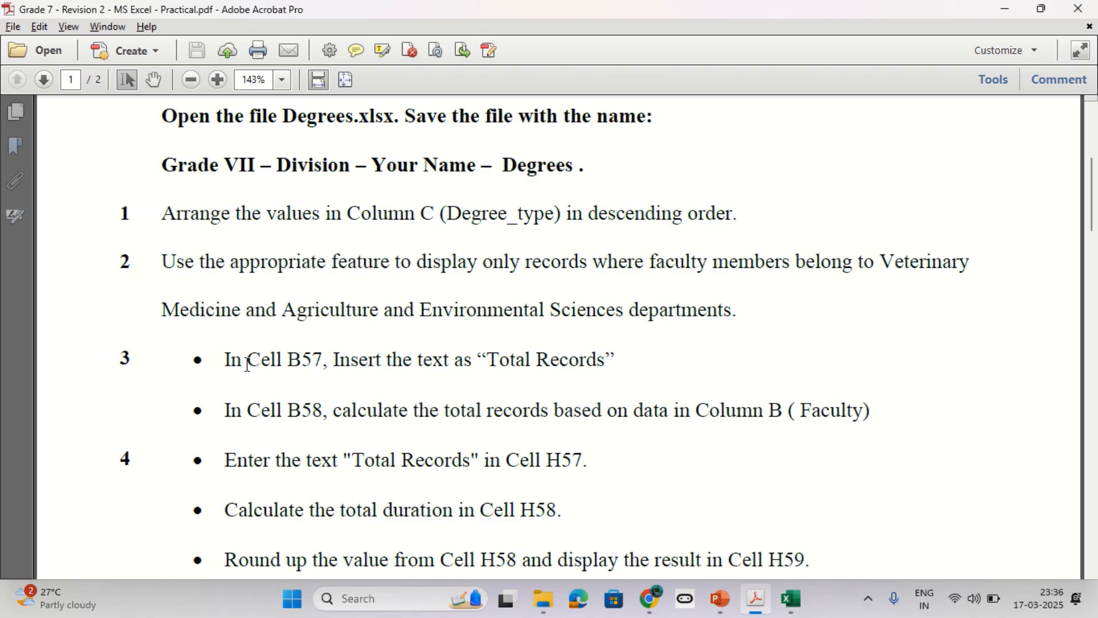
- Read the opening task instructions in the PDF, then bring the Degrees workbook to the front
key(alt+Tab)
key(alt+Tab)
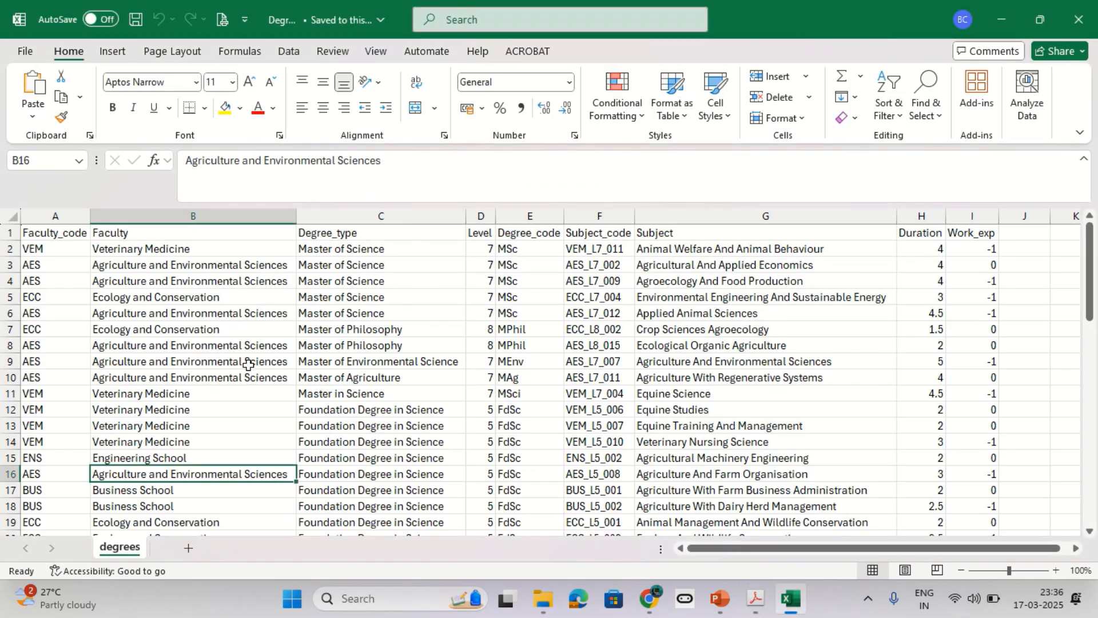
key(alt+Tab)
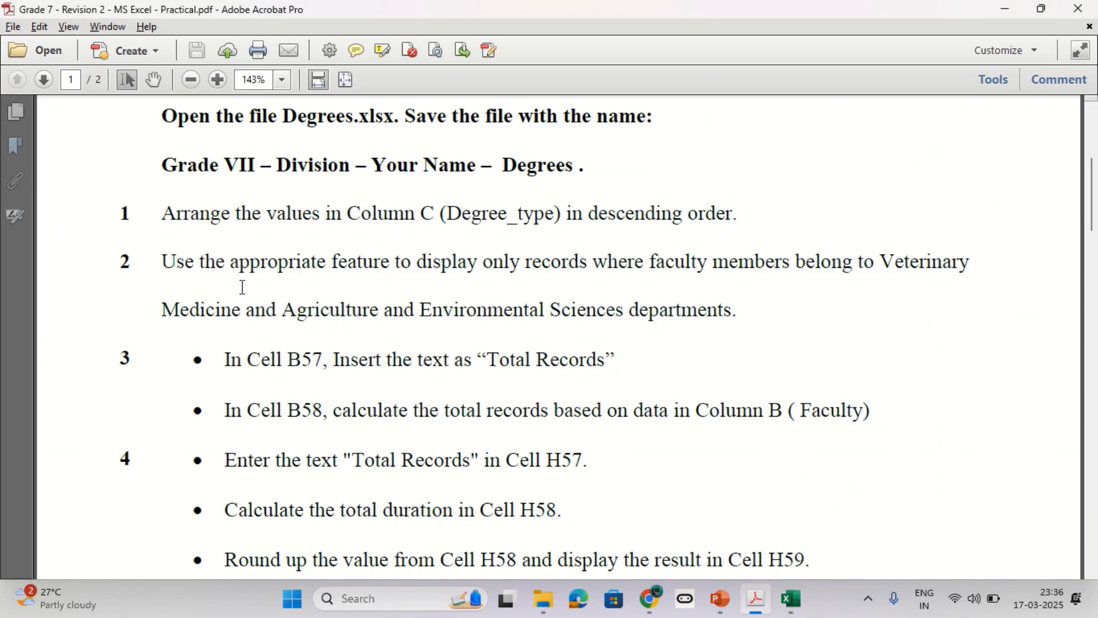
drag(163, 215, 602, 166)
click(602, 166)
key(alt+Tab)
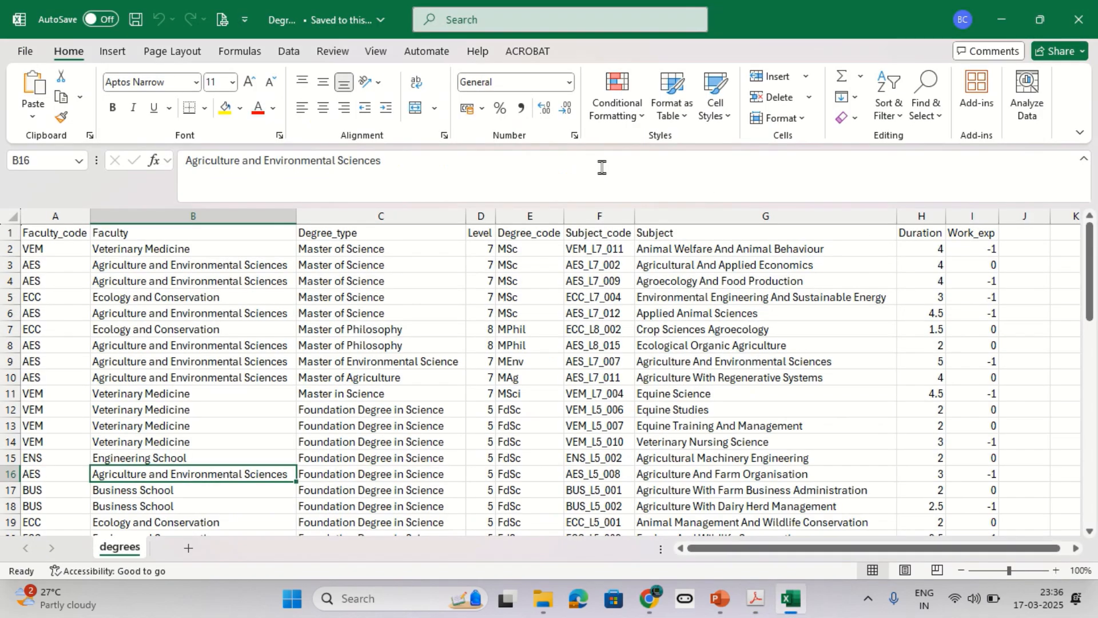
- Save the workbook as 'Grade 7 Div- <student name> - Degrees' in the Grade 7 Revision 2 folder
click(25, 50)
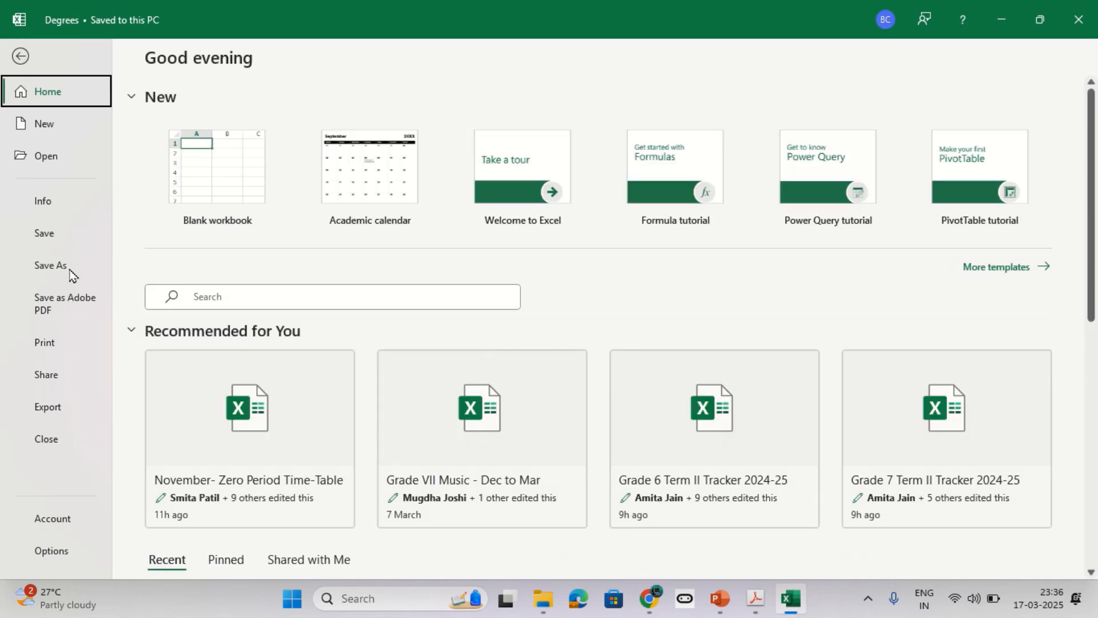
click(70, 270)
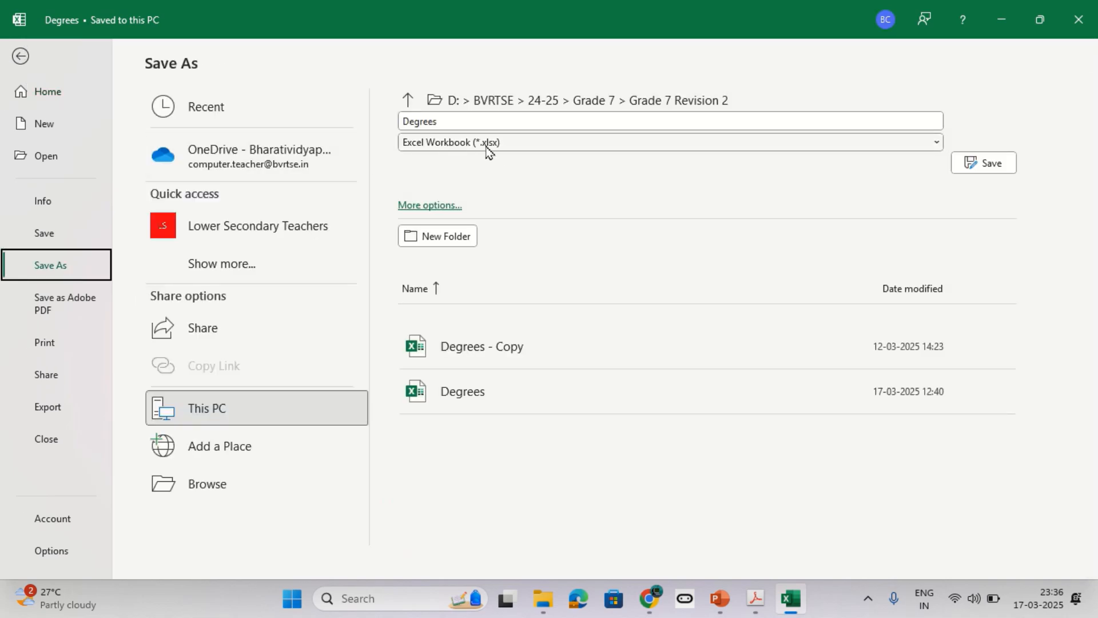
click(480, 120)
key(alt+Tab)
key(alt+Tab)
text(Gr)
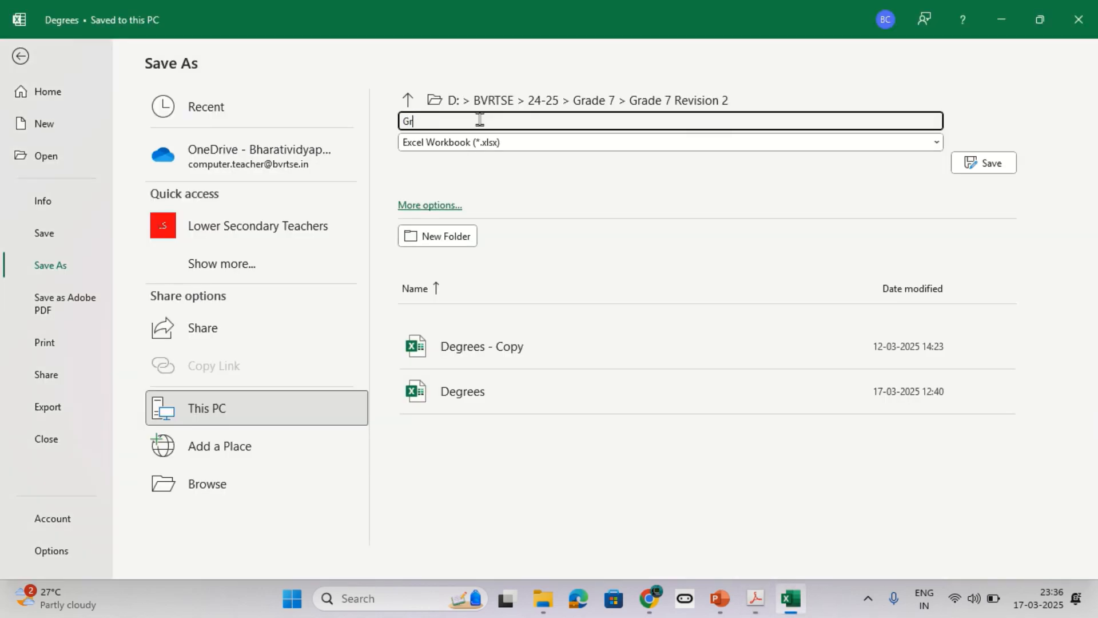
text(ade 7 Div- Dhara shab - Degrees)
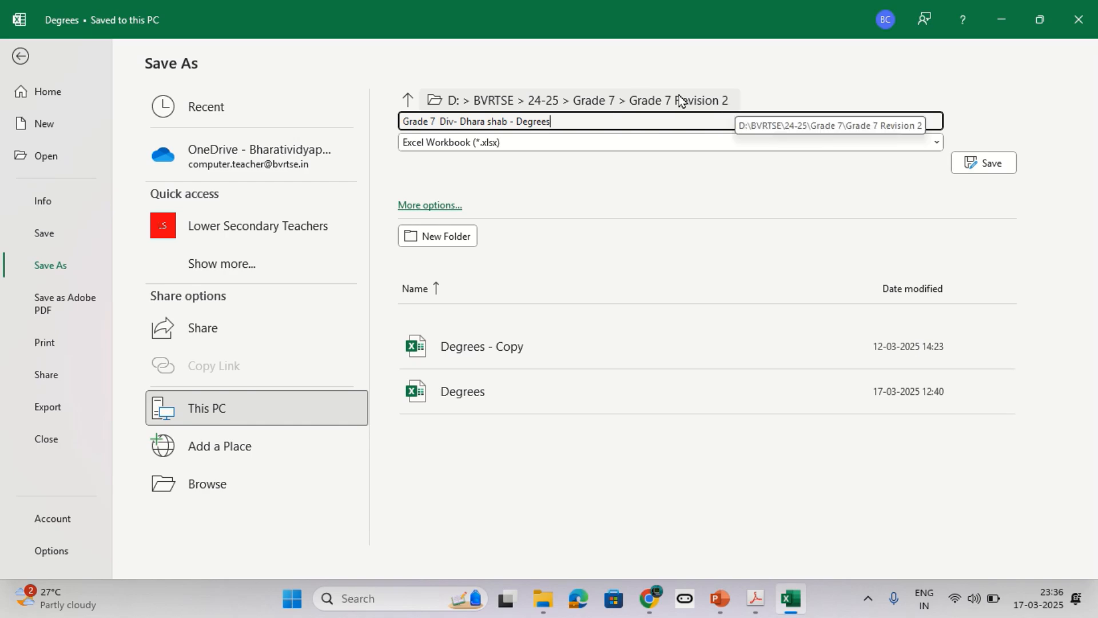
click(980, 163)
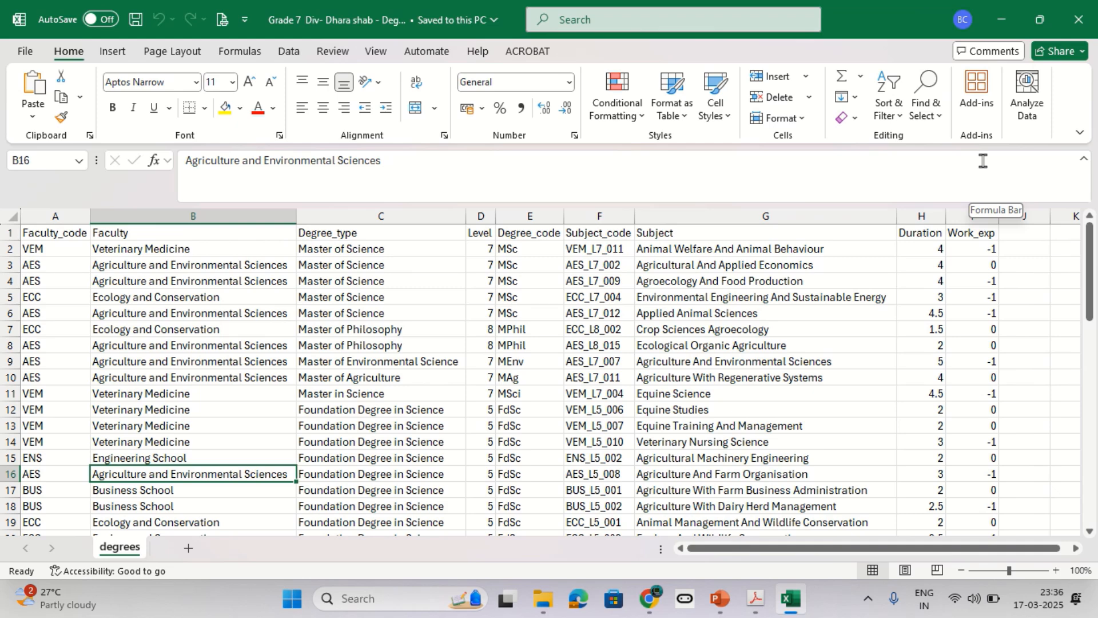
- Select the Degree_type column and open Custom Sort, expanding the selection to the whole table
key(alt+Tab)
scroll(273, 305, down, 3)
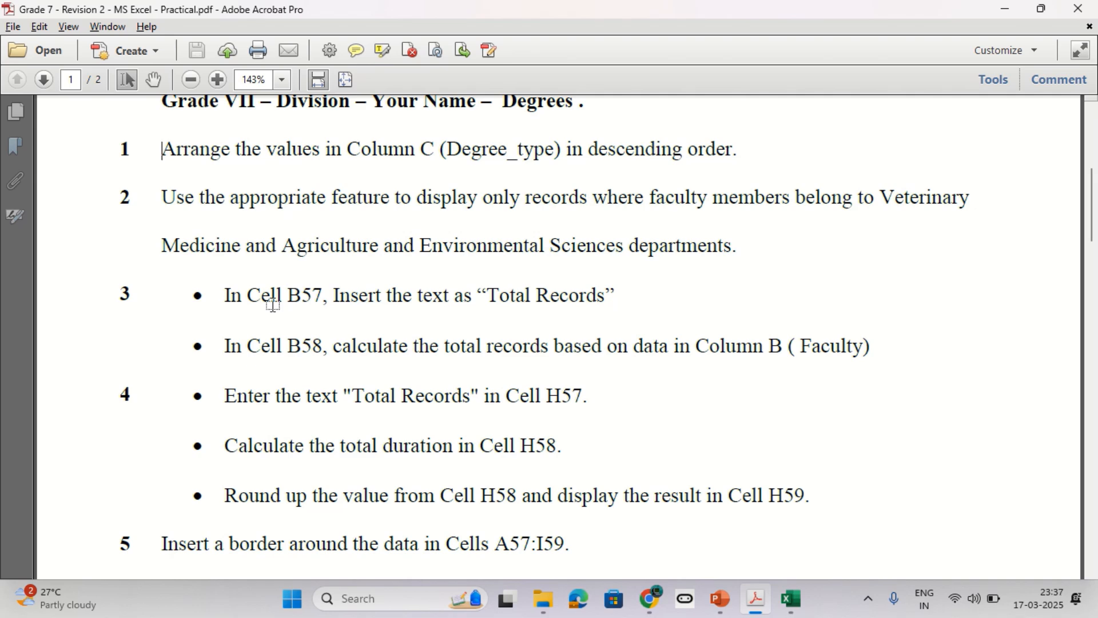
key(alt+Tab)
click(387, 214)
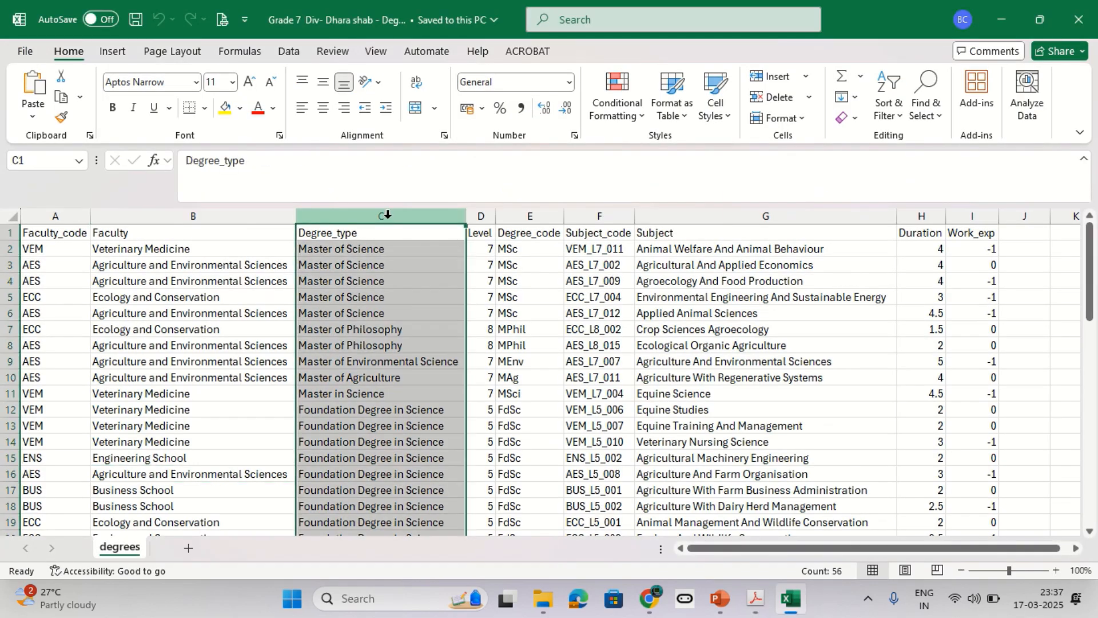
click(883, 112)
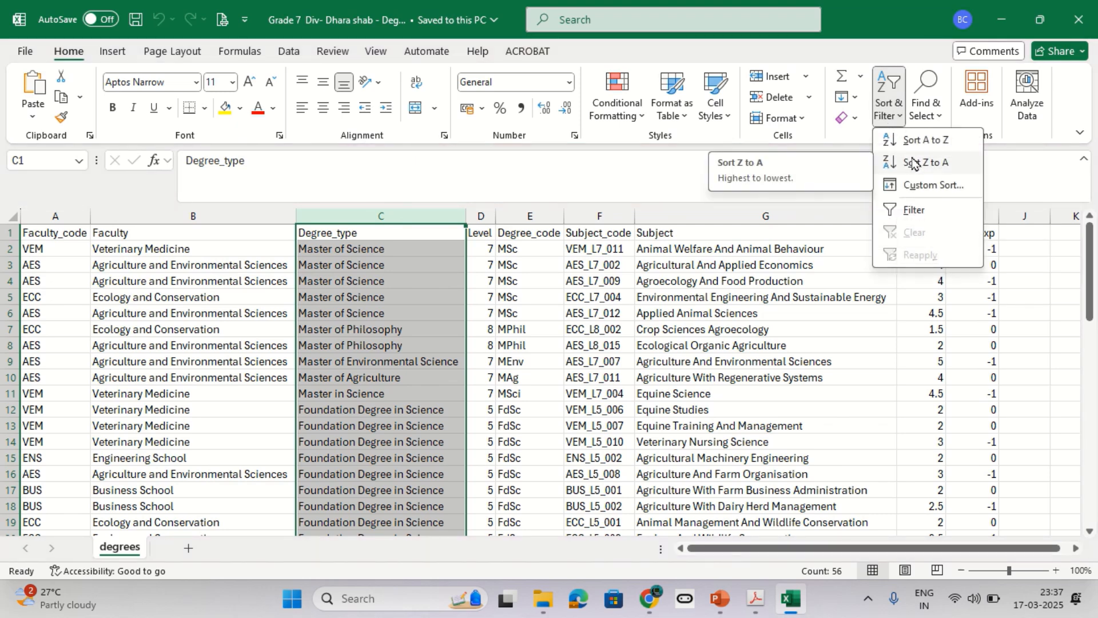
click(918, 186)
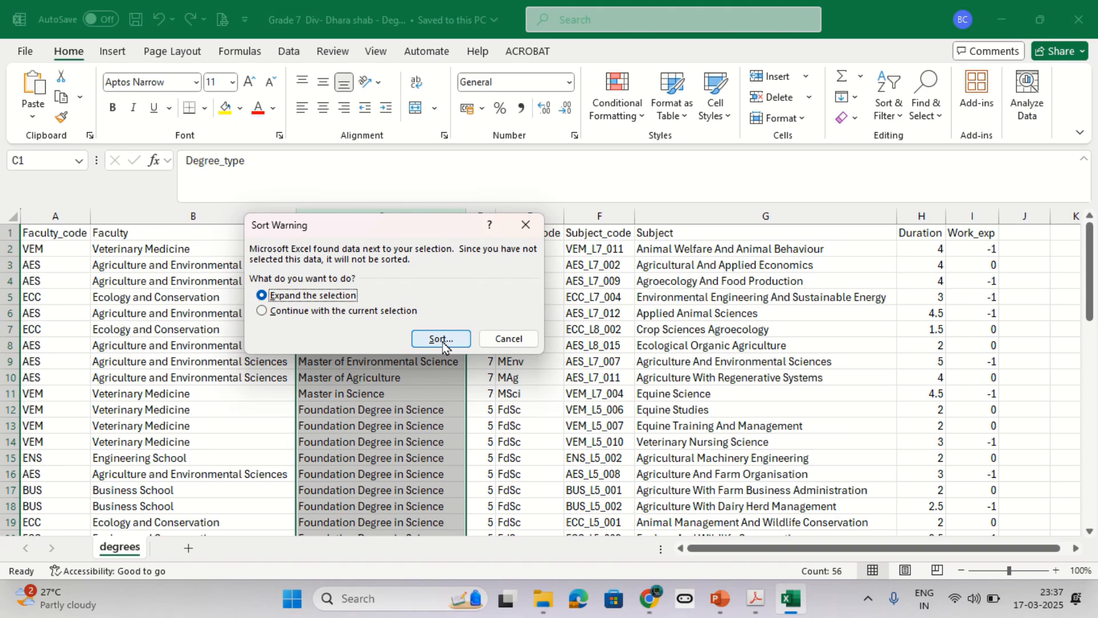
click(441, 339)
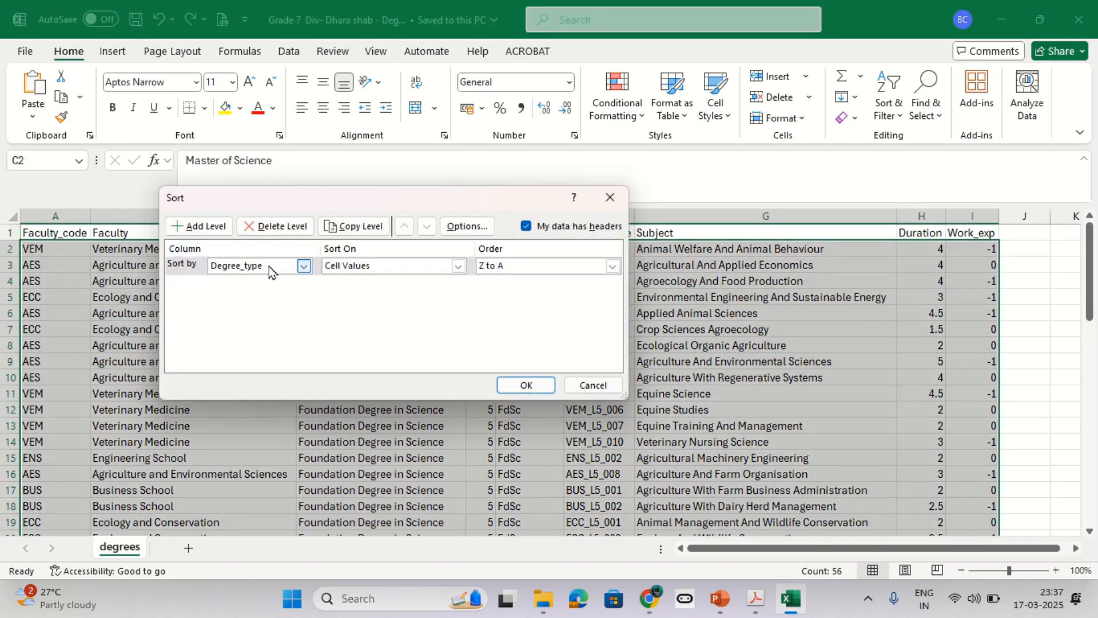
- Sort by Degree_type in descending Z to A order, then reread the next task in the PDF
click(269, 269)
key(alt+Tab)
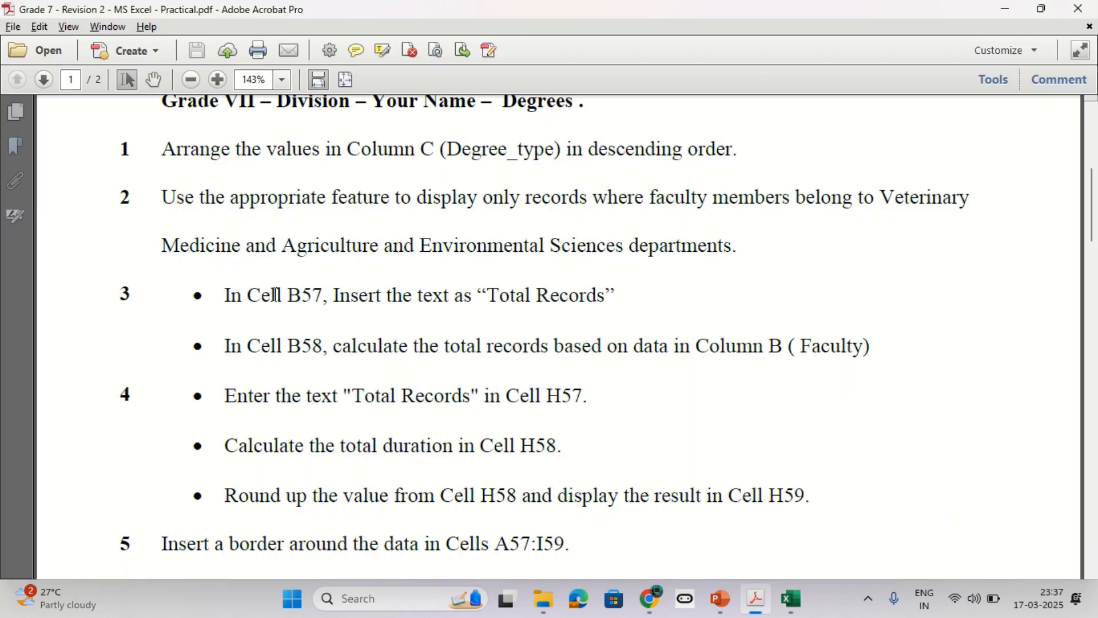
key(alt+Tab)
click(508, 268)
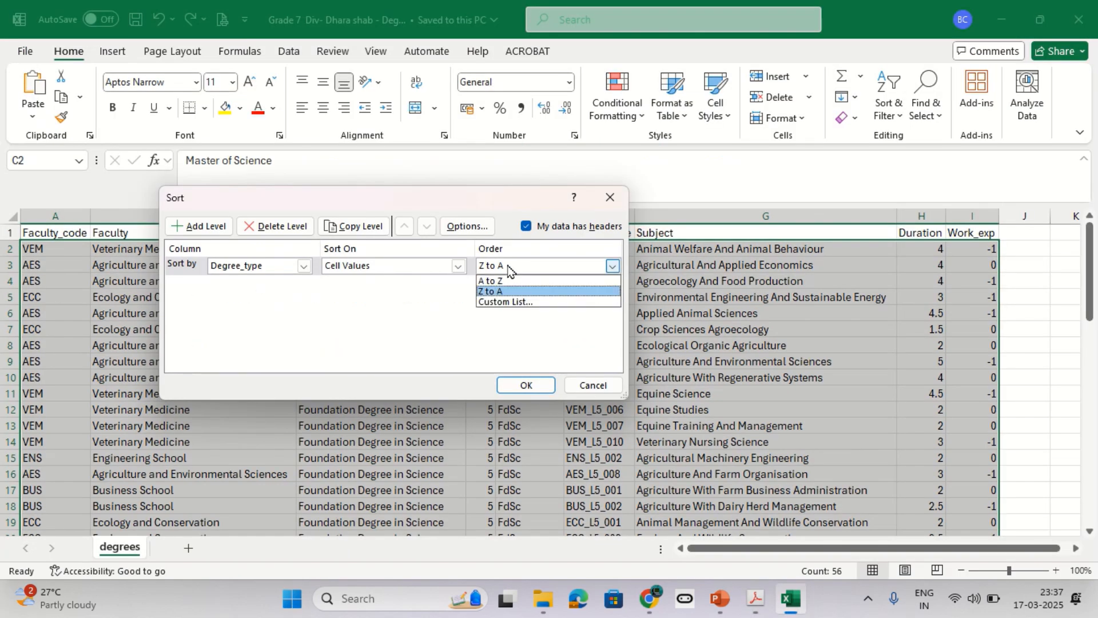
click(508, 292)
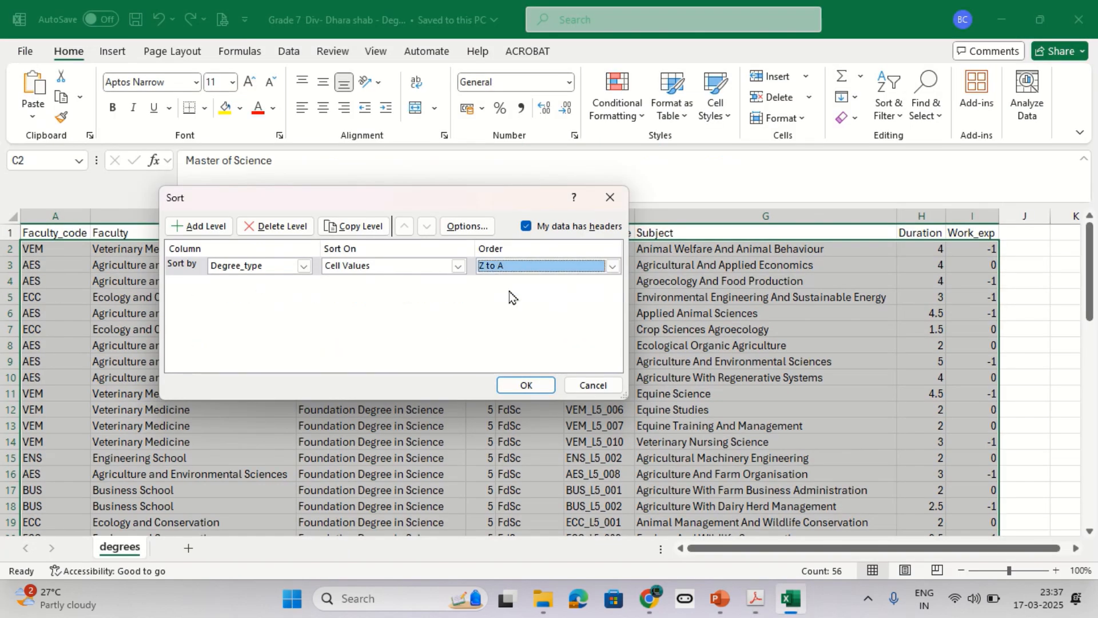
click(527, 386)
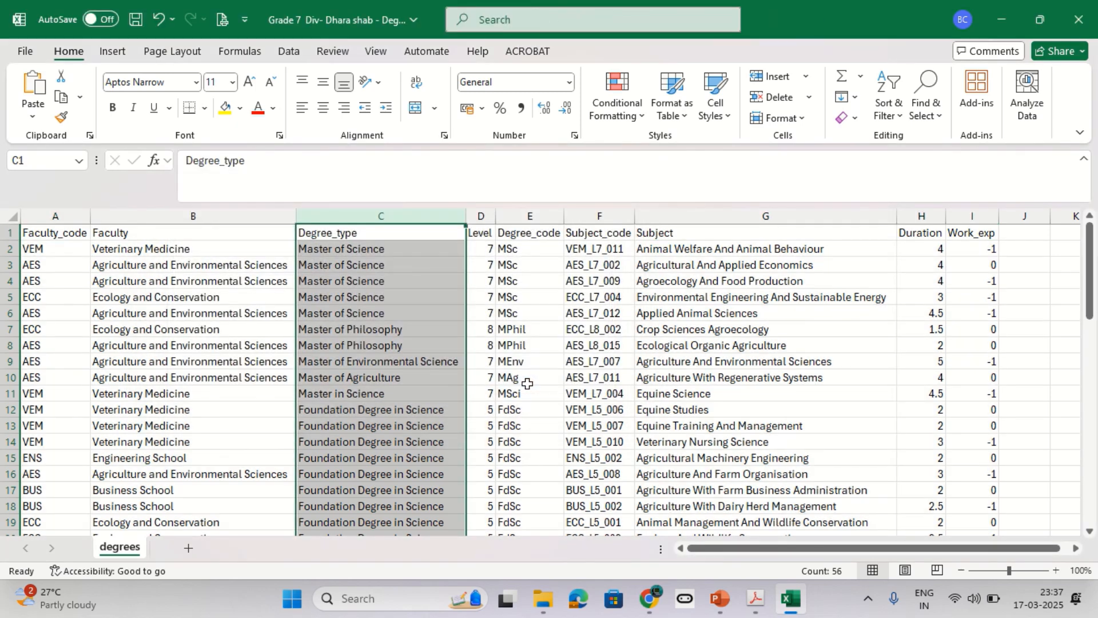
key(alt+Tab)
drag(160, 200, 705, 259)
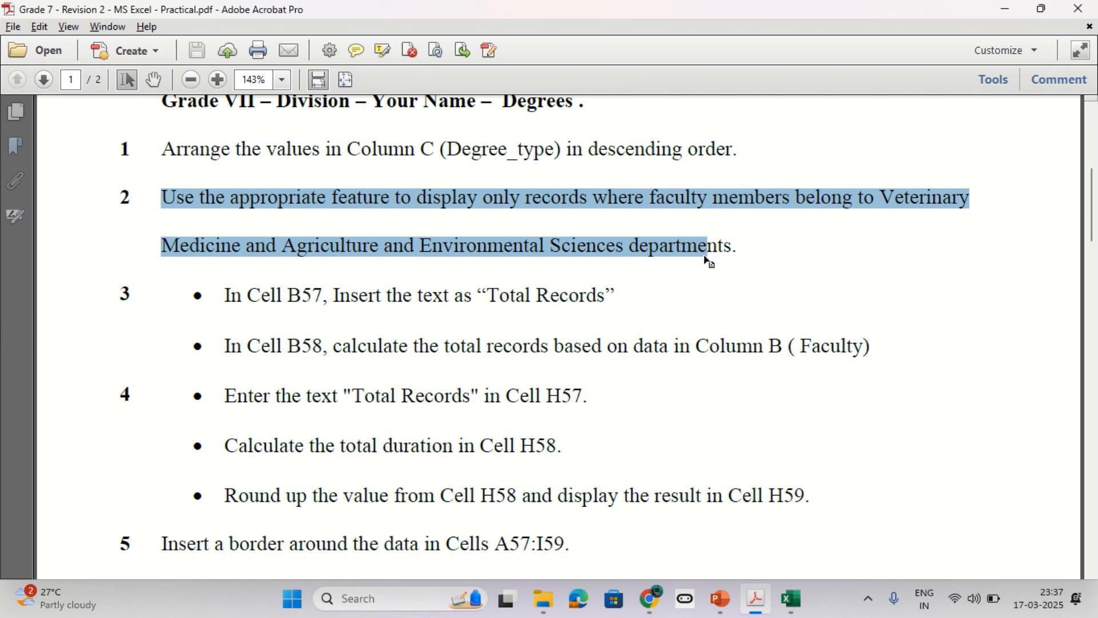
- Highlight the Veterinary Medicine and Agriculture and Environmental Sciences names in task 2, then return to Excel
click(880, 198)
double_click(223, 246)
drag(283, 246, 738, 247)
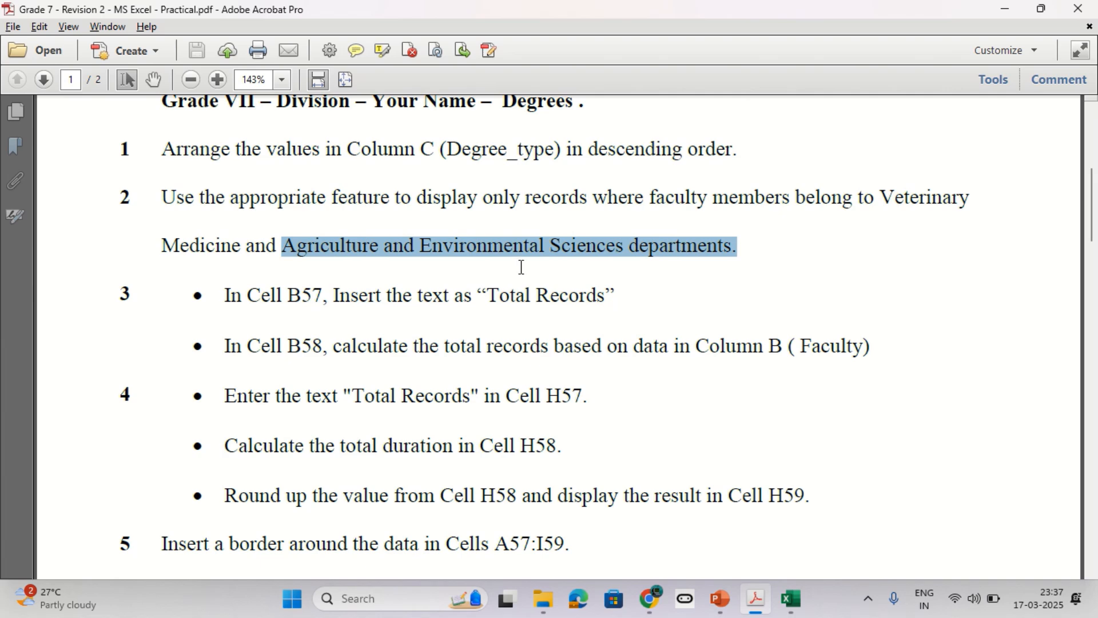
double_click(252, 197)
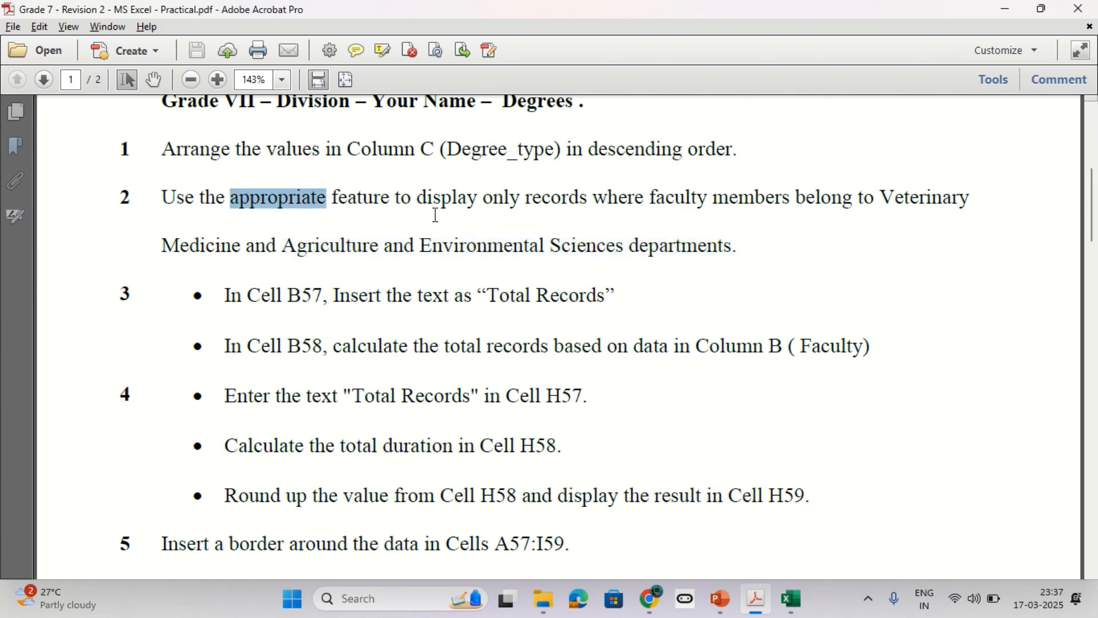
drag(878, 198, 759, 248)
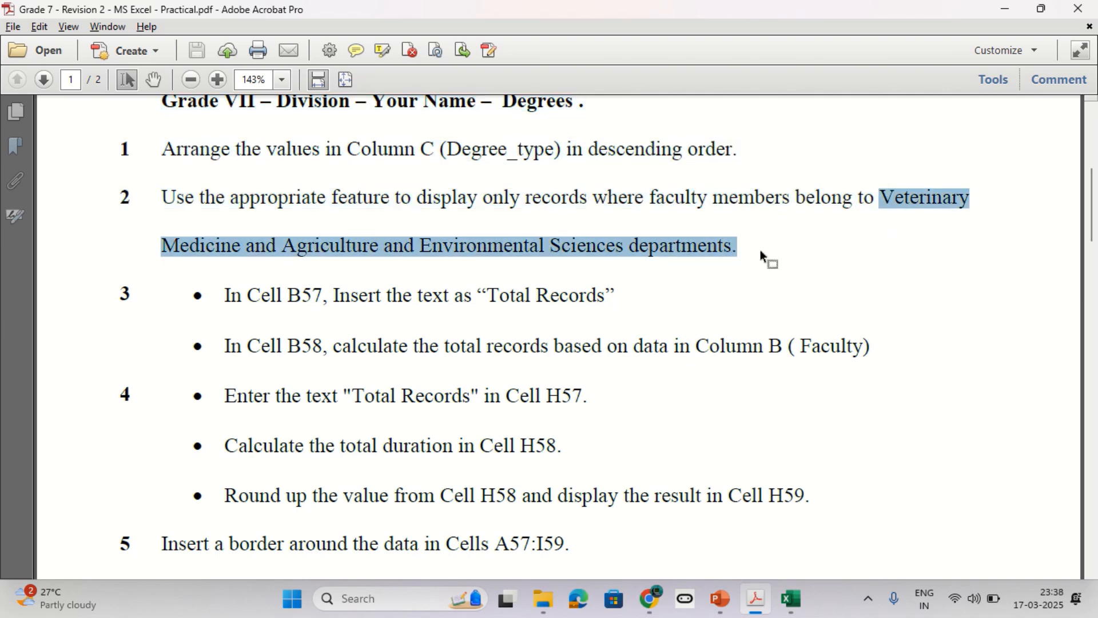
click(804, 245)
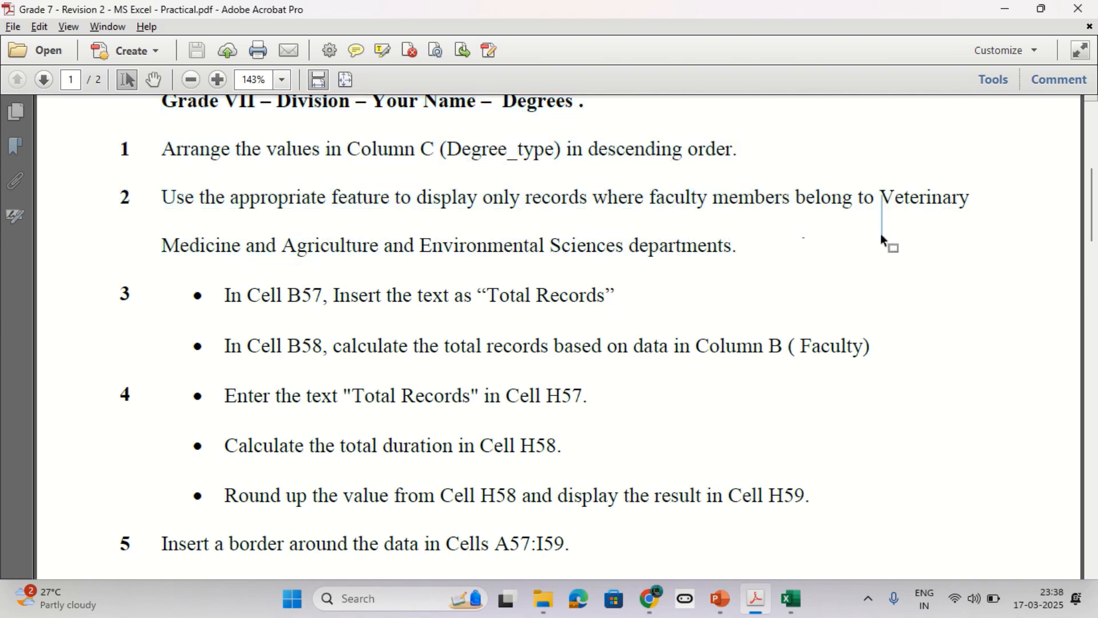
key(alt+Tab)
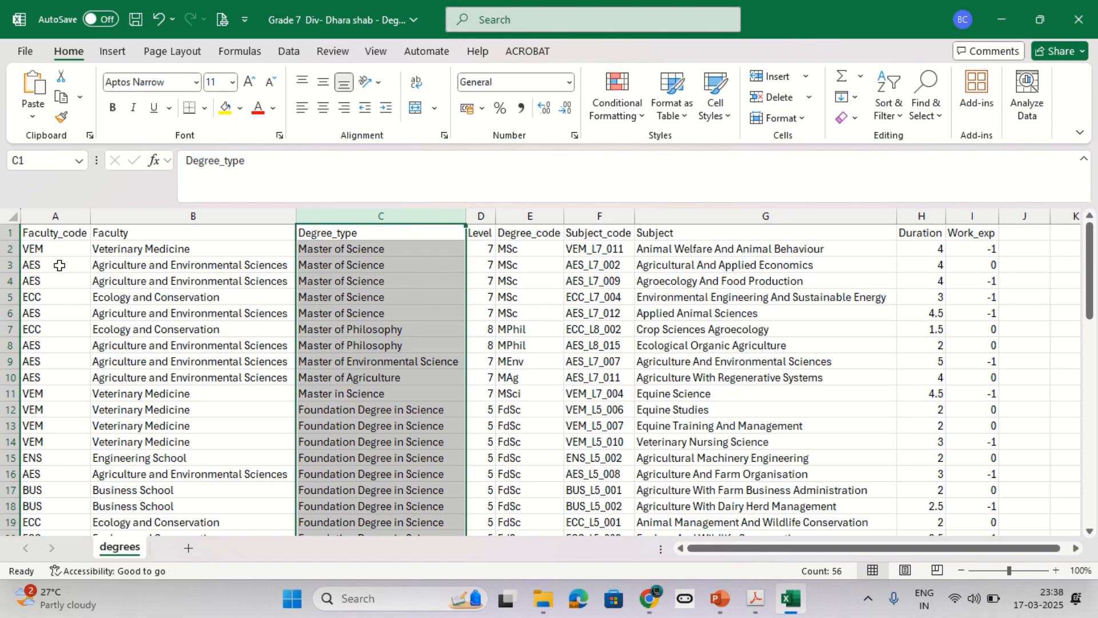
- Select header row 1 (A1 through I1) and make the column headings bold
click(3, 233)
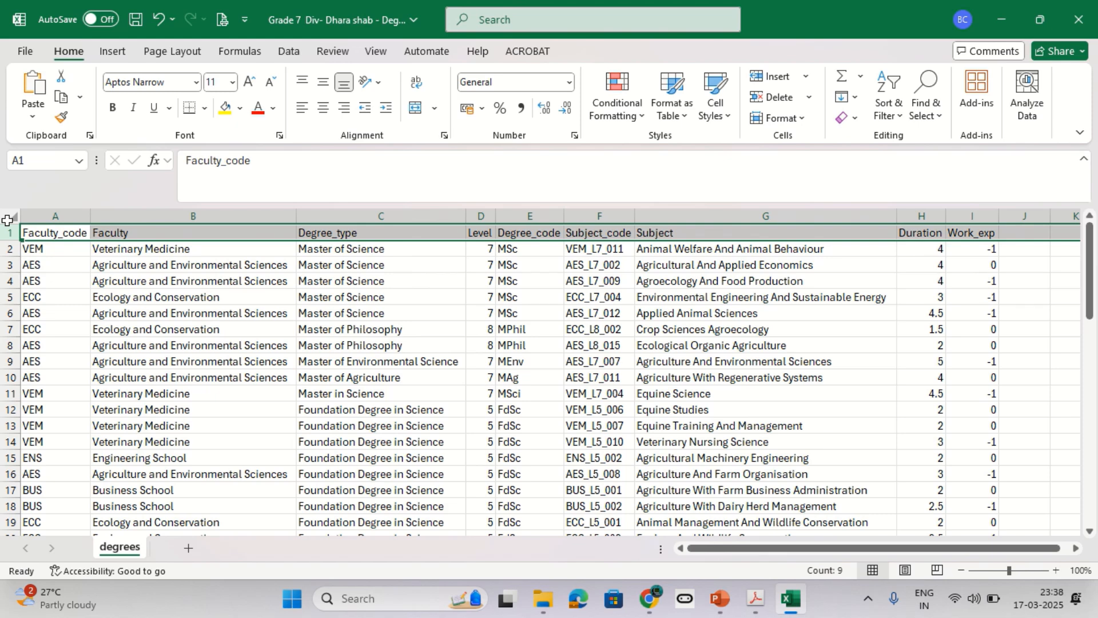
click(49, 234)
key(Right)
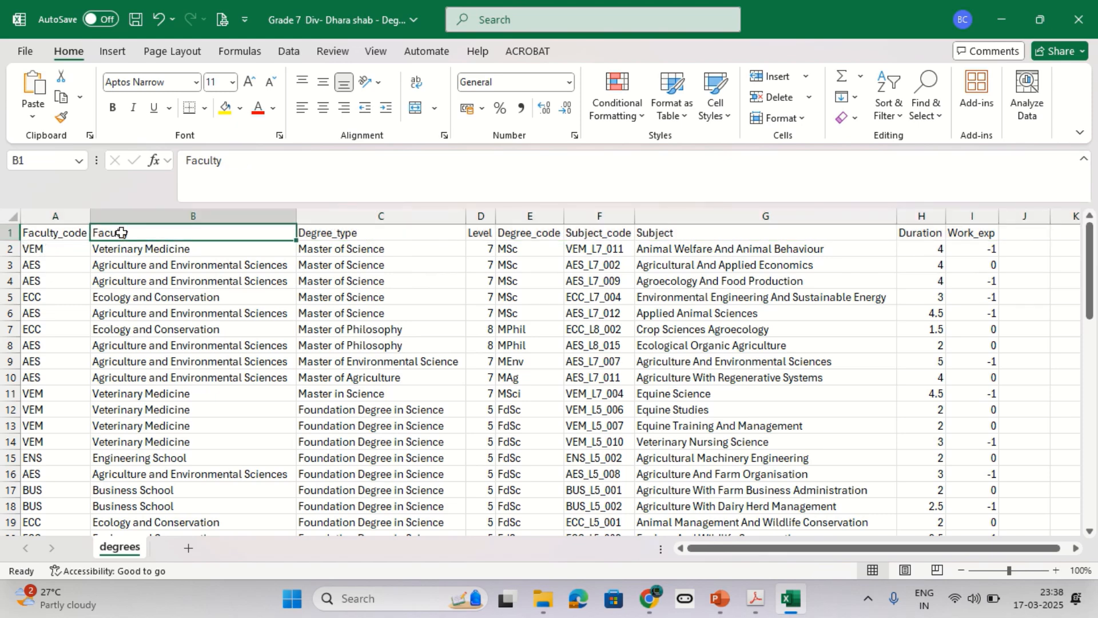
click(57, 235)
click(137, 234)
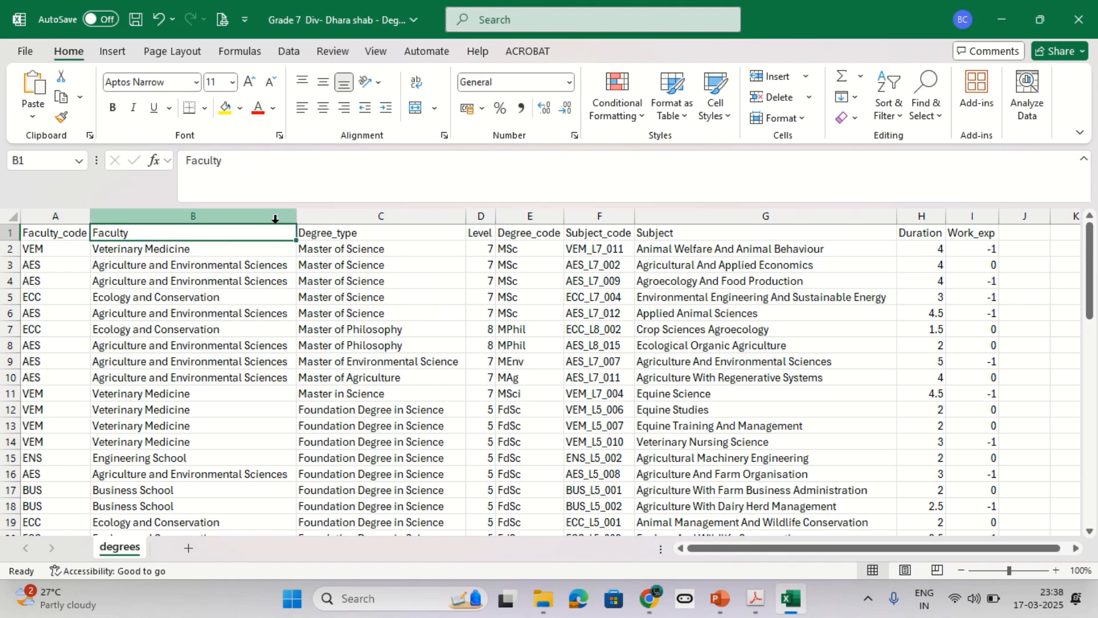
click(338, 226)
click(512, 229)
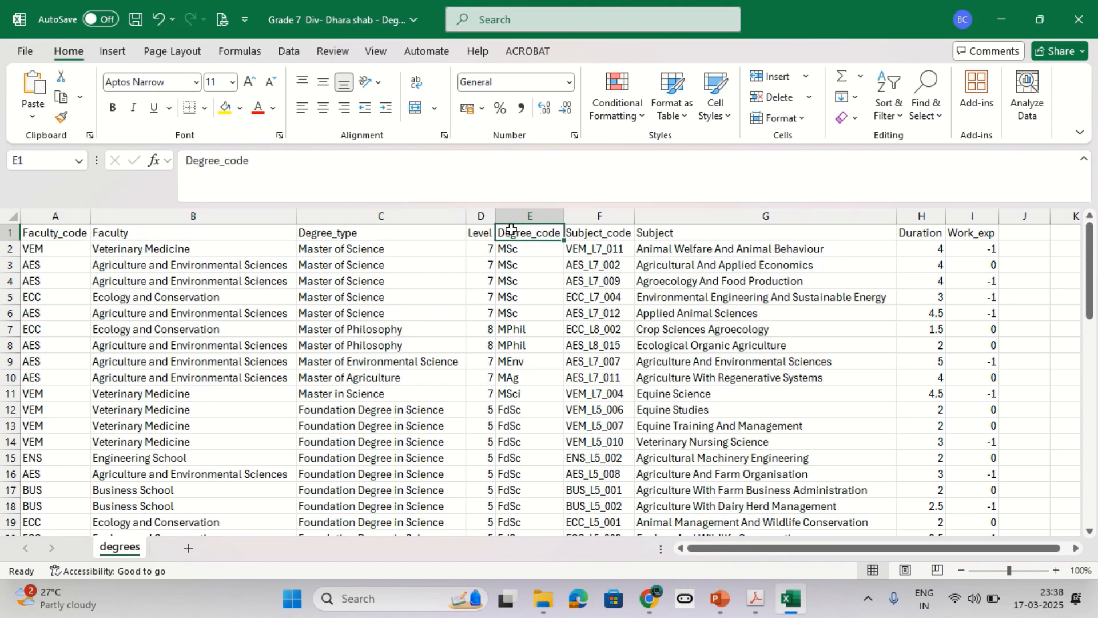
drag(78, 230, 972, 230)
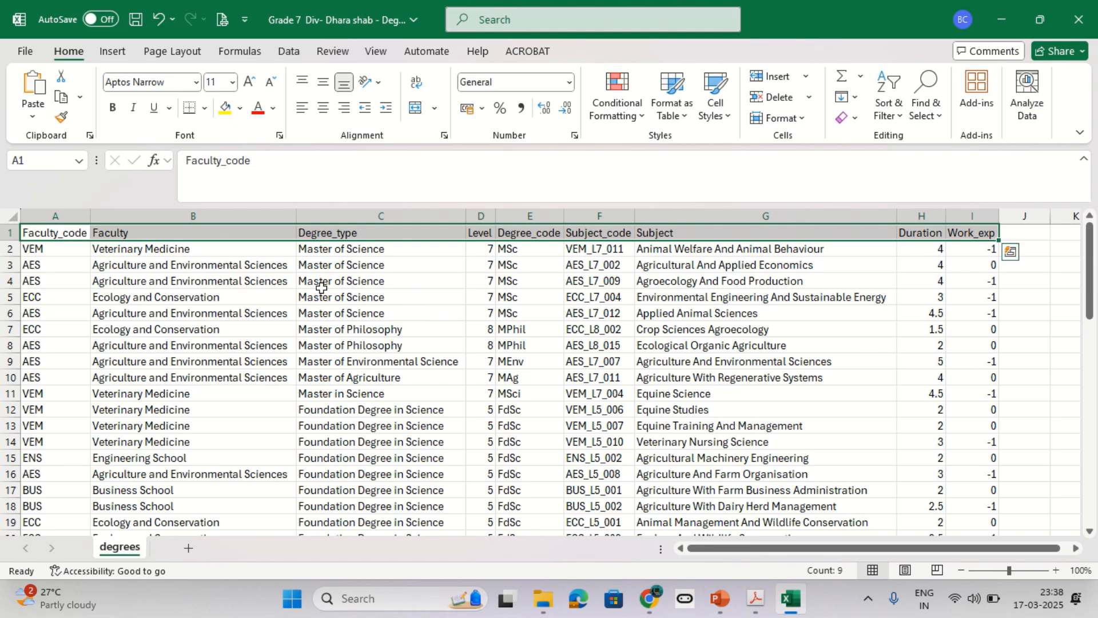
click(9, 232)
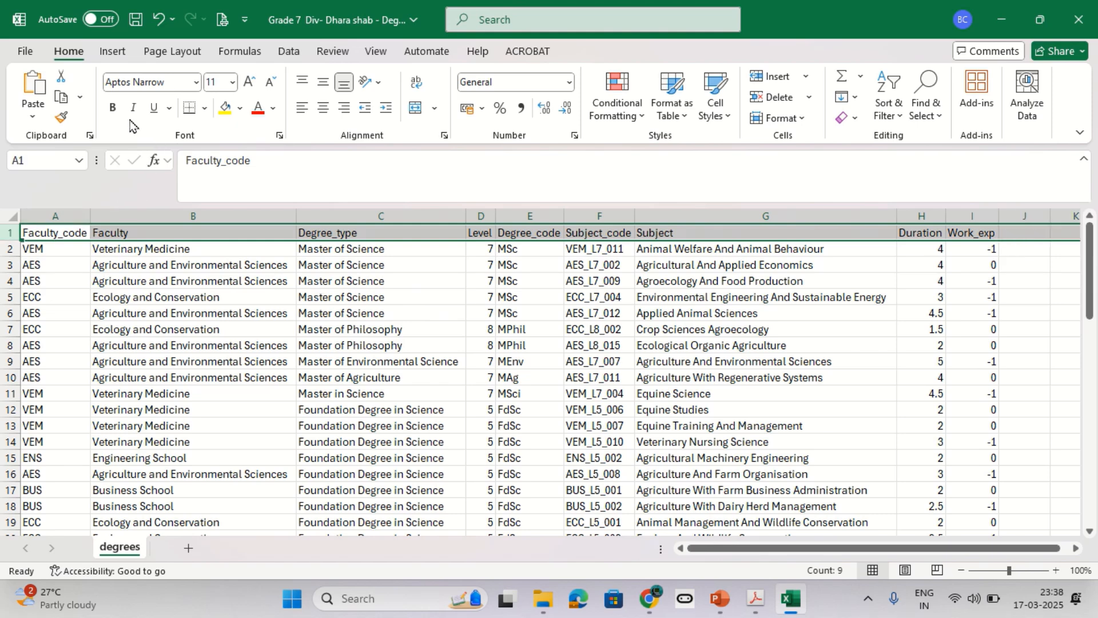
click(115, 110)
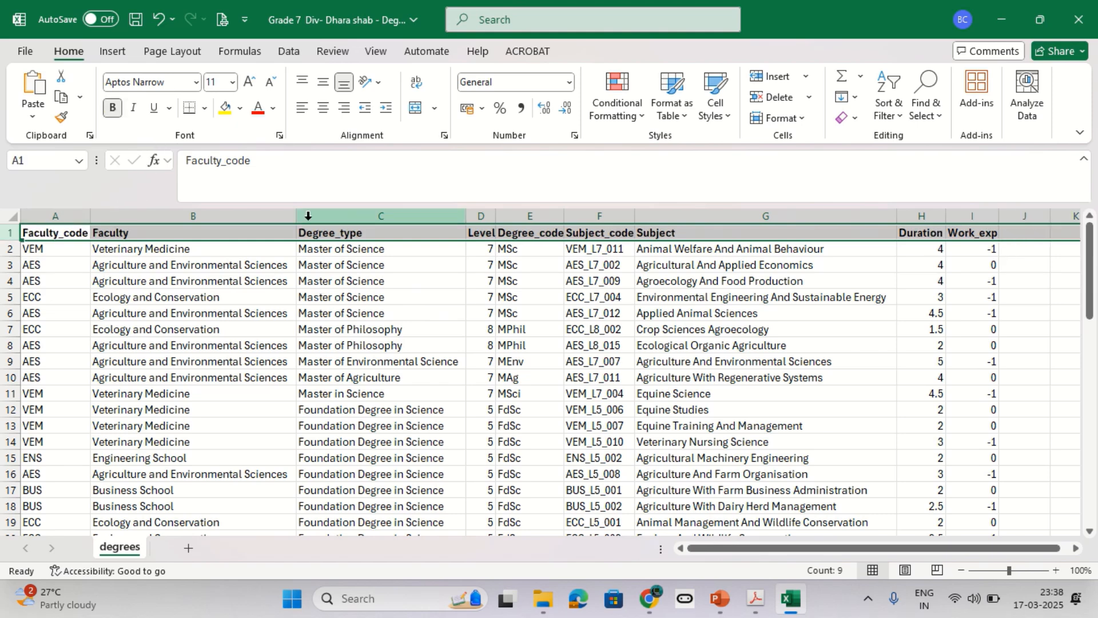
click(326, 231)
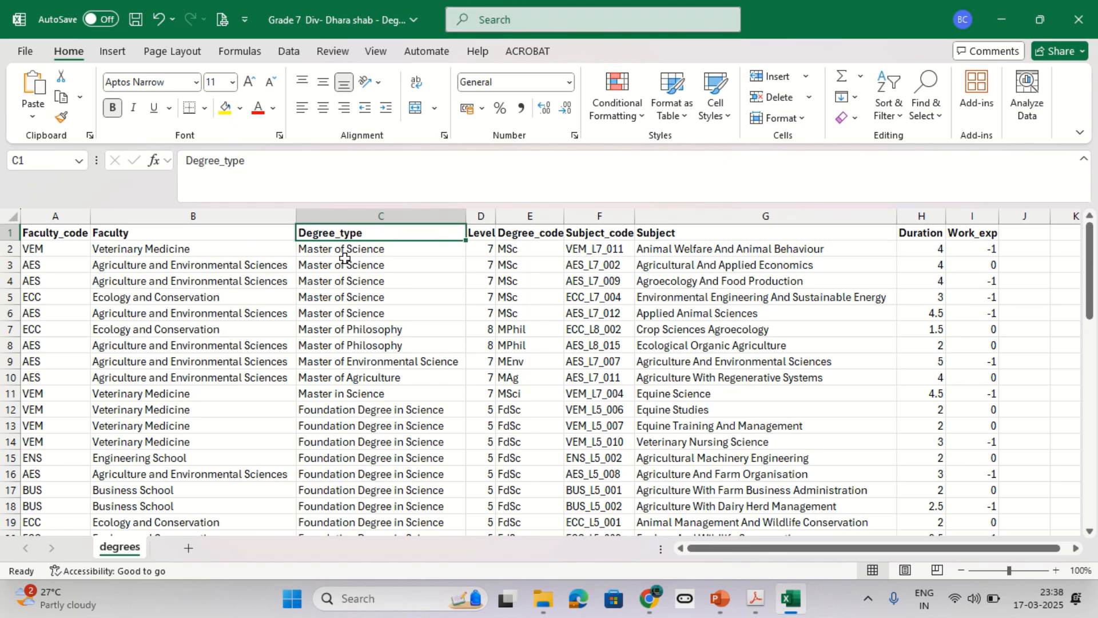
click(10, 233)
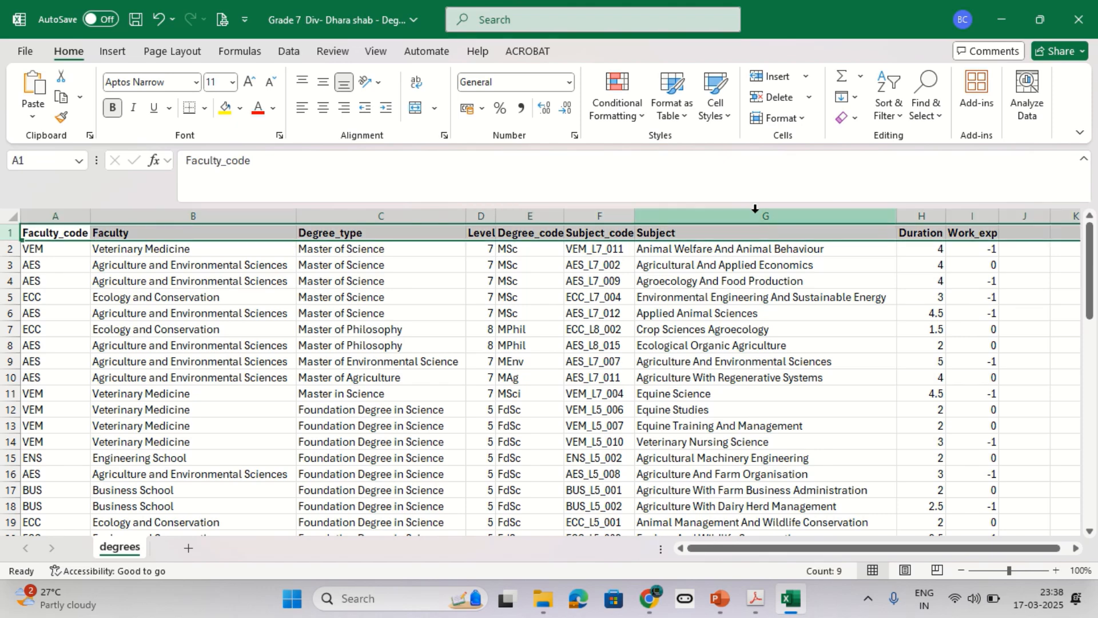
- Turn on filter buttons for the table headers and check task 2 for the Faculty filter
click(896, 115)
click(925, 208)
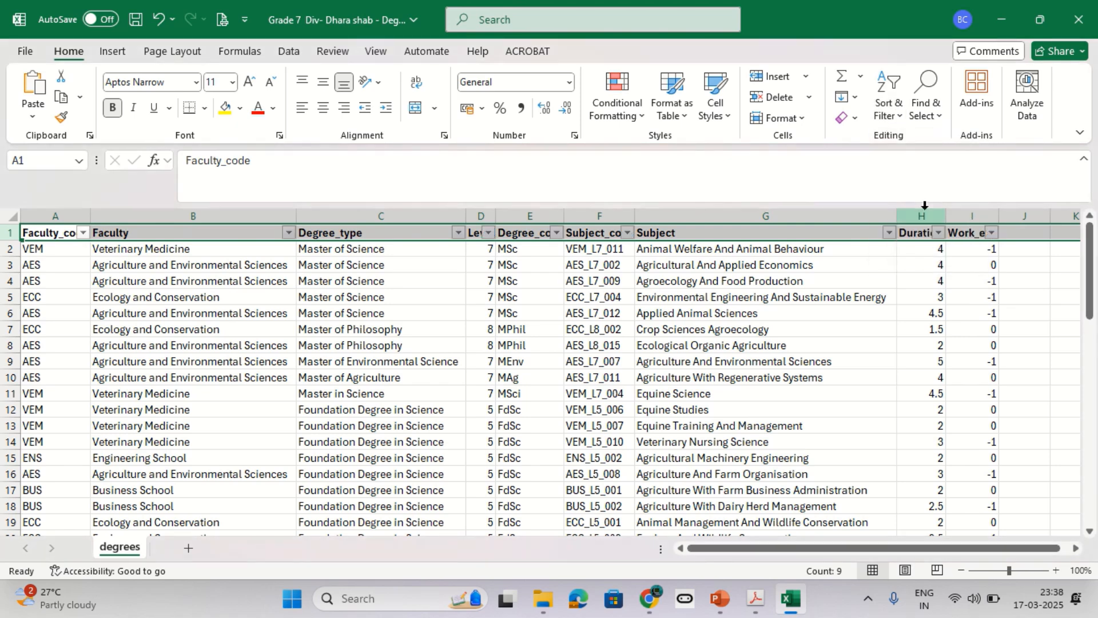
key(alt+Tab)
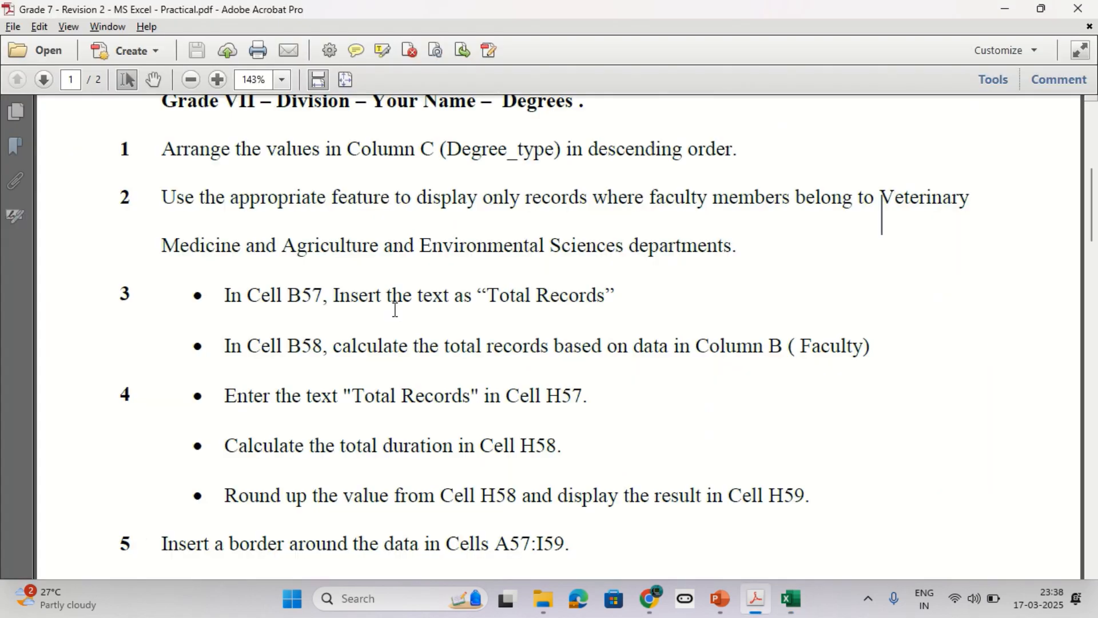
double_click(323, 203)
double_click(548, 200)
double_click(697, 201)
key(alt+Tab)
click(158, 232)
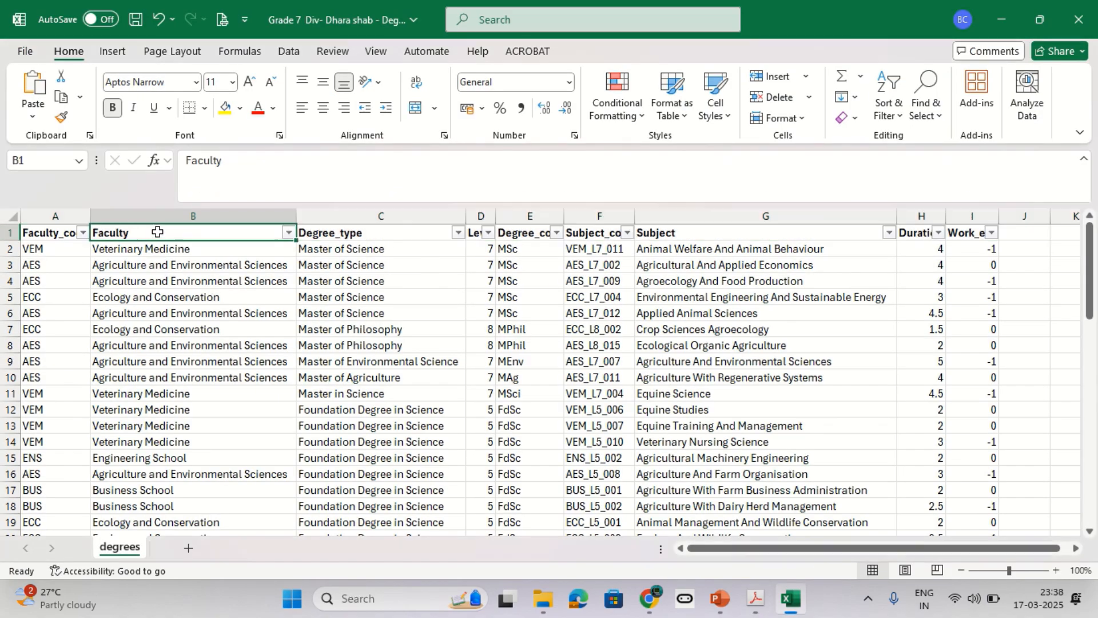
key(alt+Tab)
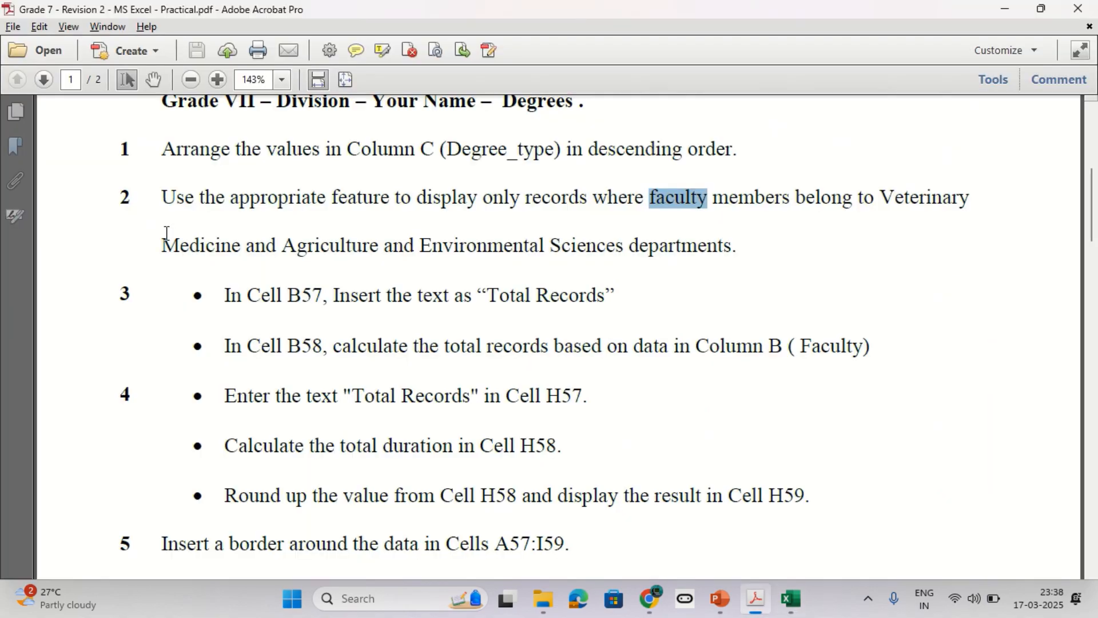
key(alt+Tab)
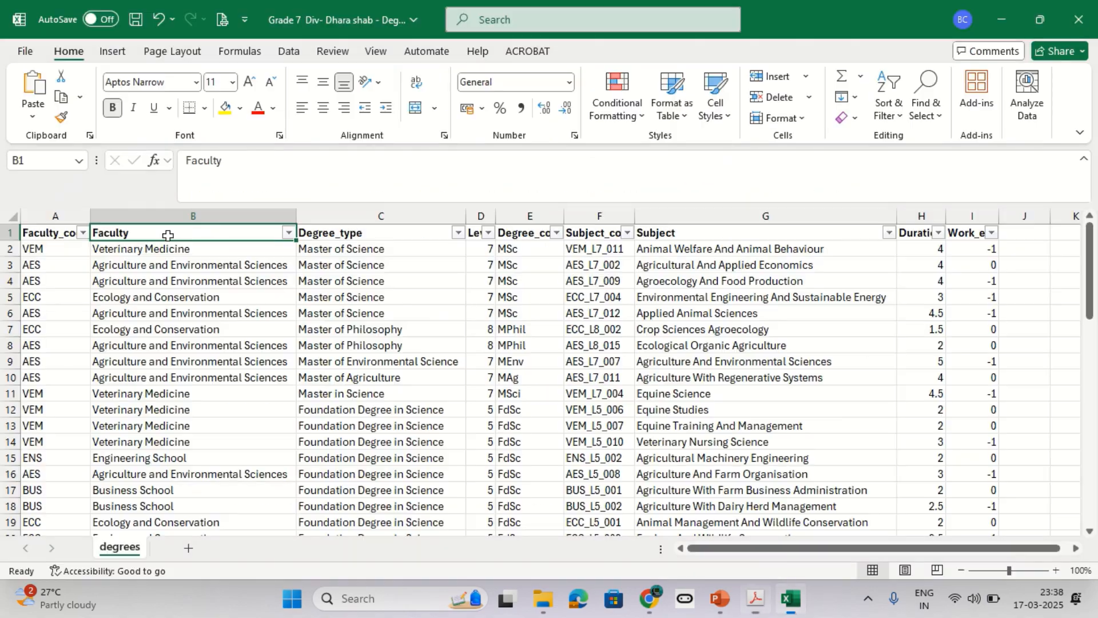
- In the Faculty filter list, untick all and tick Veterinary Medicine and Agriculture and Environmental Sciences
click(289, 233)
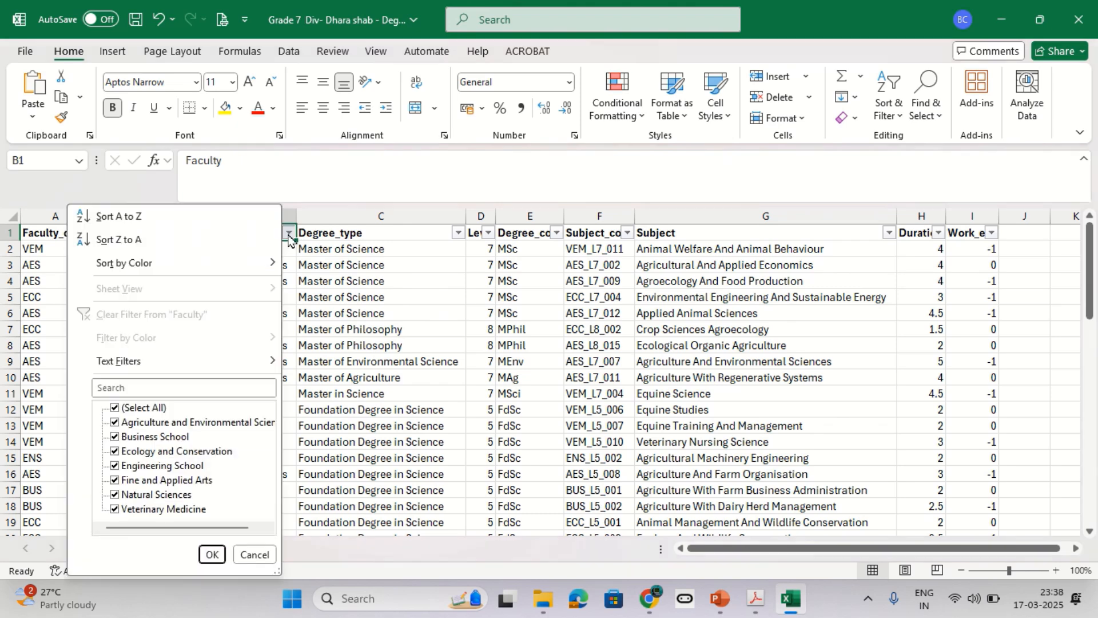
click(116, 408)
scroll(117, 508, right, 1)
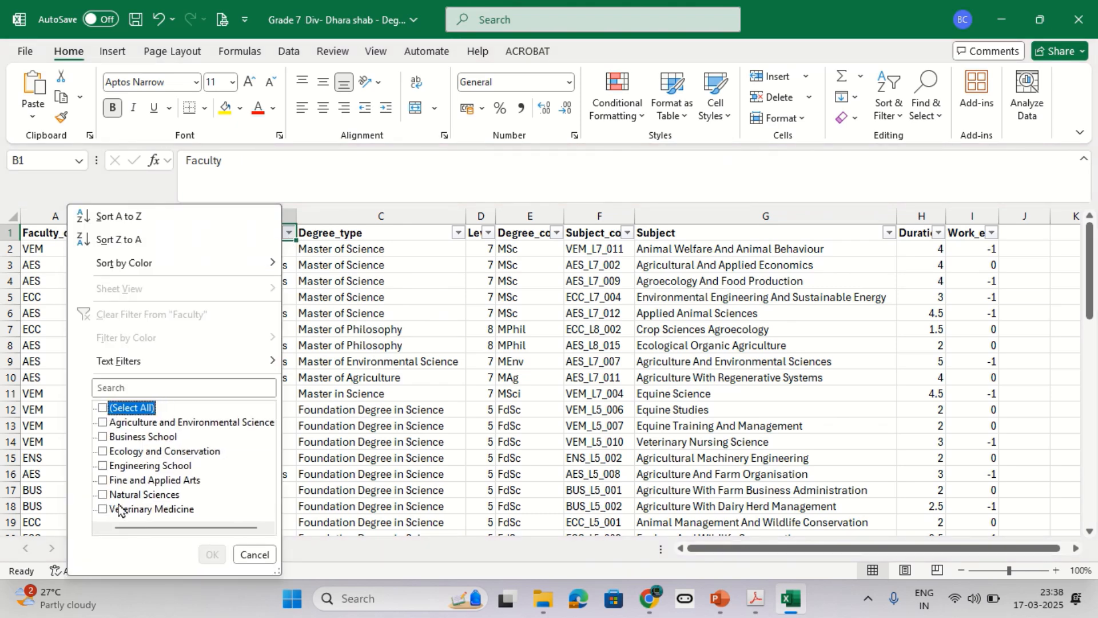
click(109, 511)
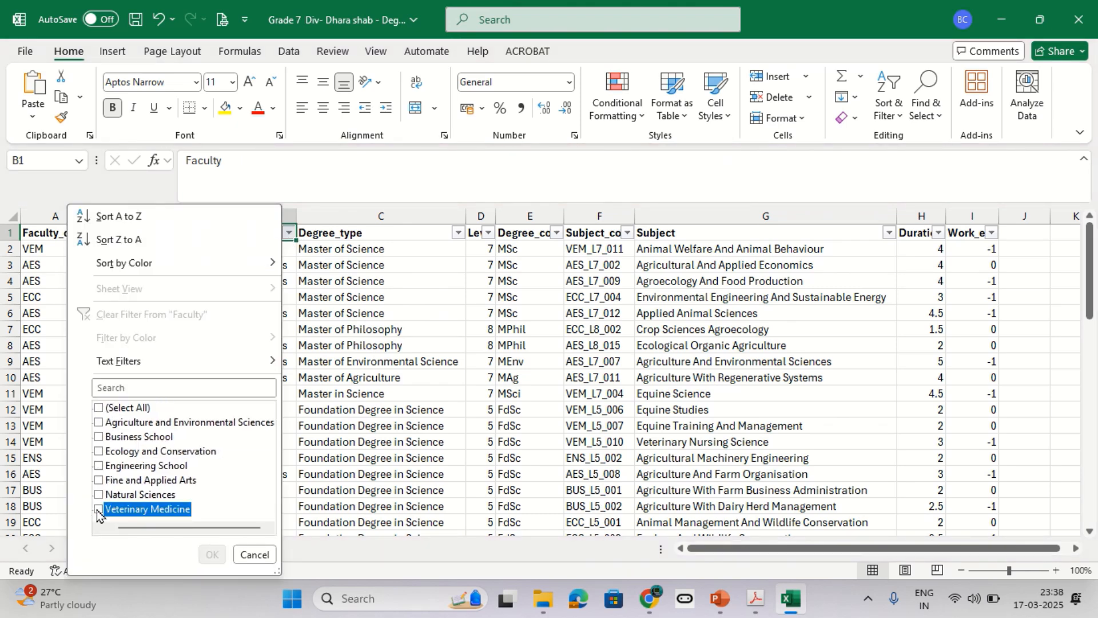
click(100, 425)
key(alt+Tab)
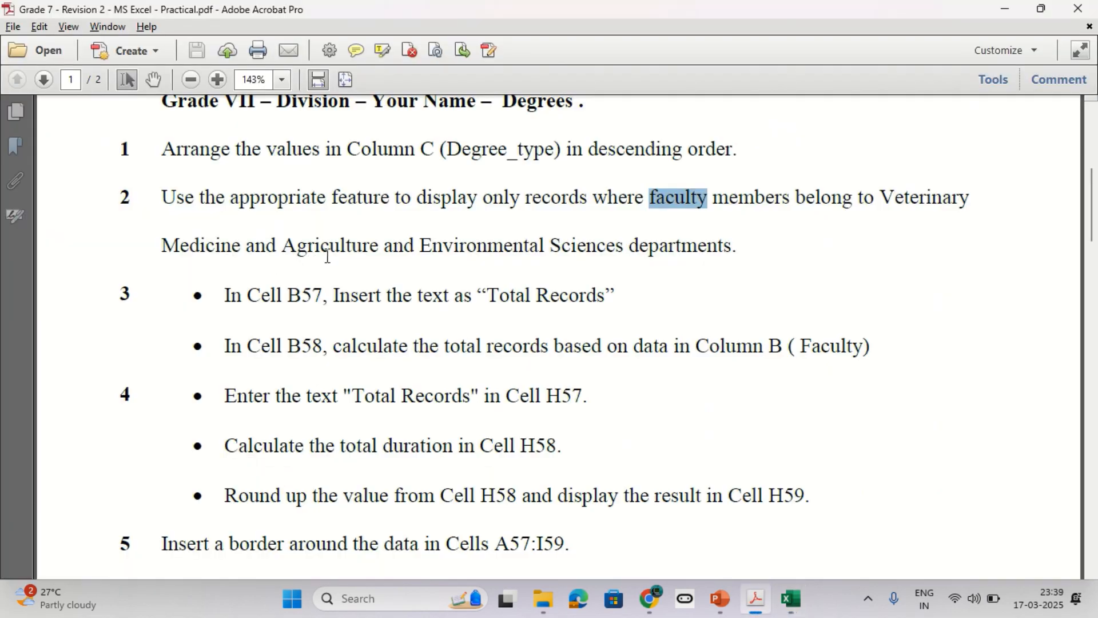
key(alt+Tab)
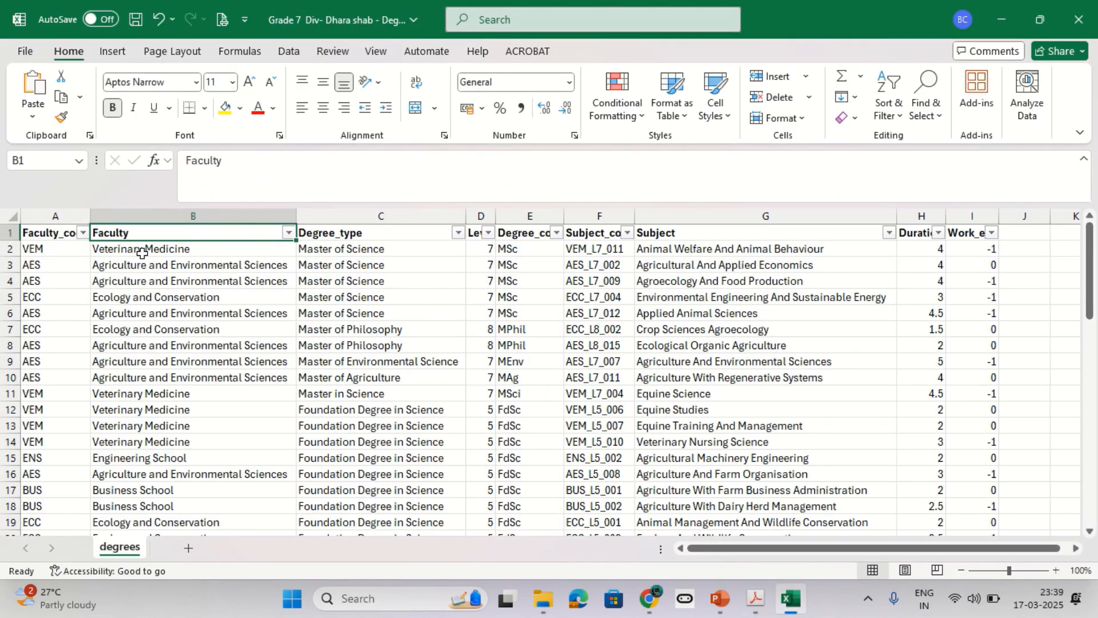
- Reselect the two faculties in the Faculty filter and apply it, leaving 34 of 55 records
click(289, 233)
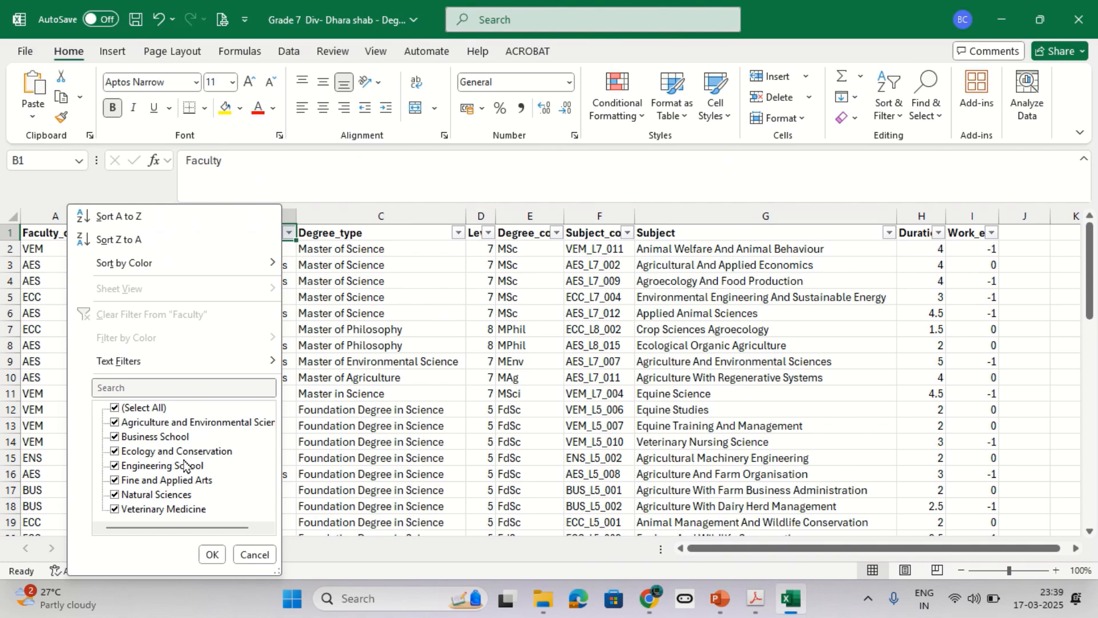
click(114, 407)
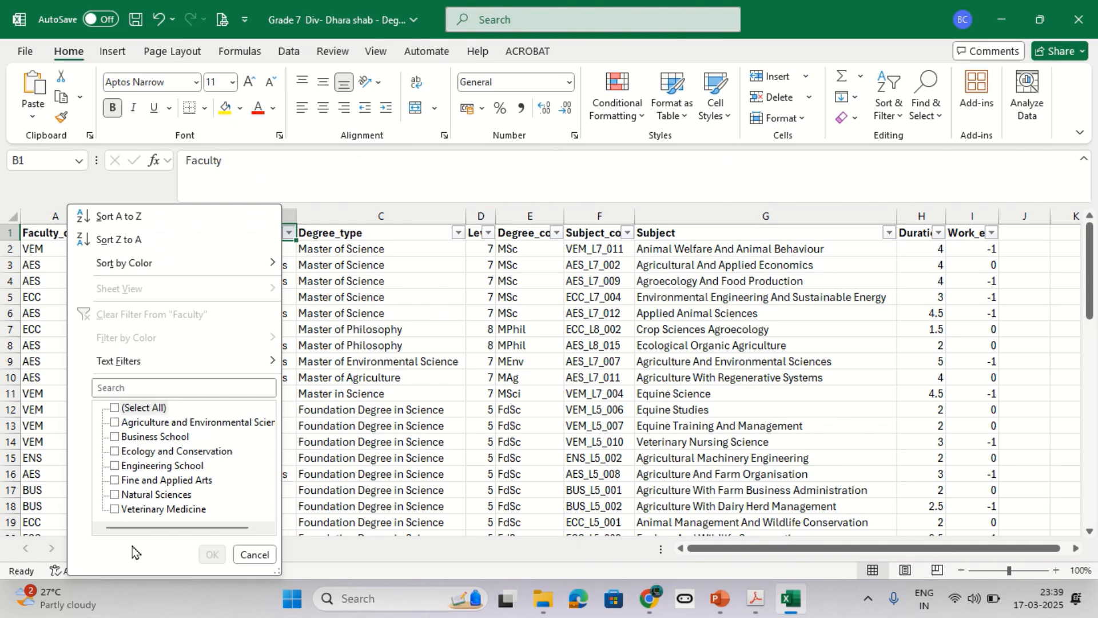
click(114, 512)
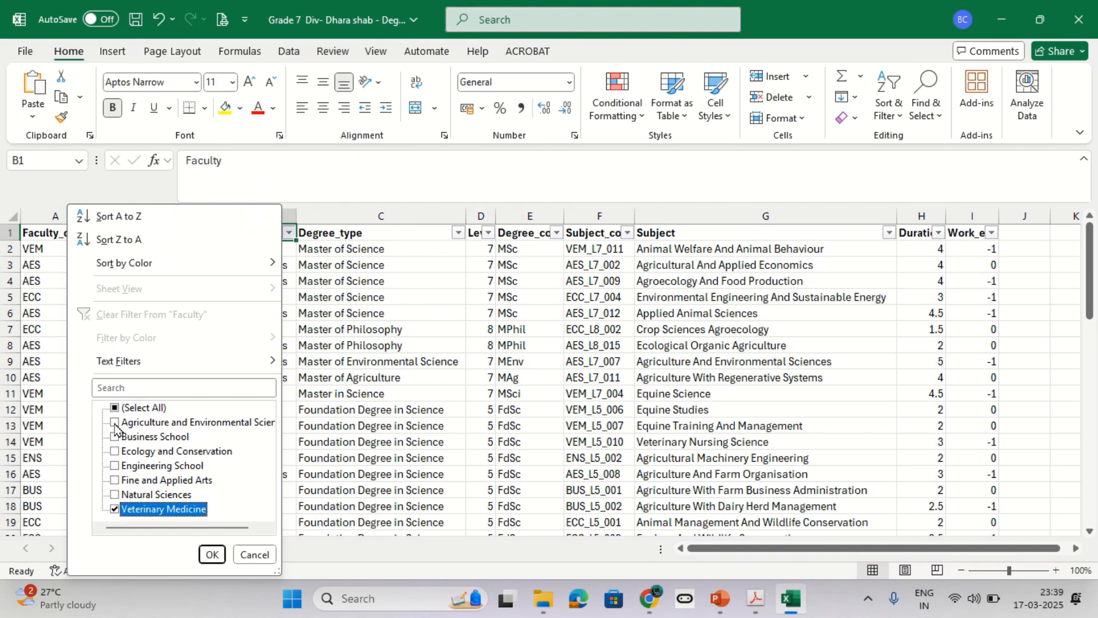
click(114, 422)
click(213, 553)
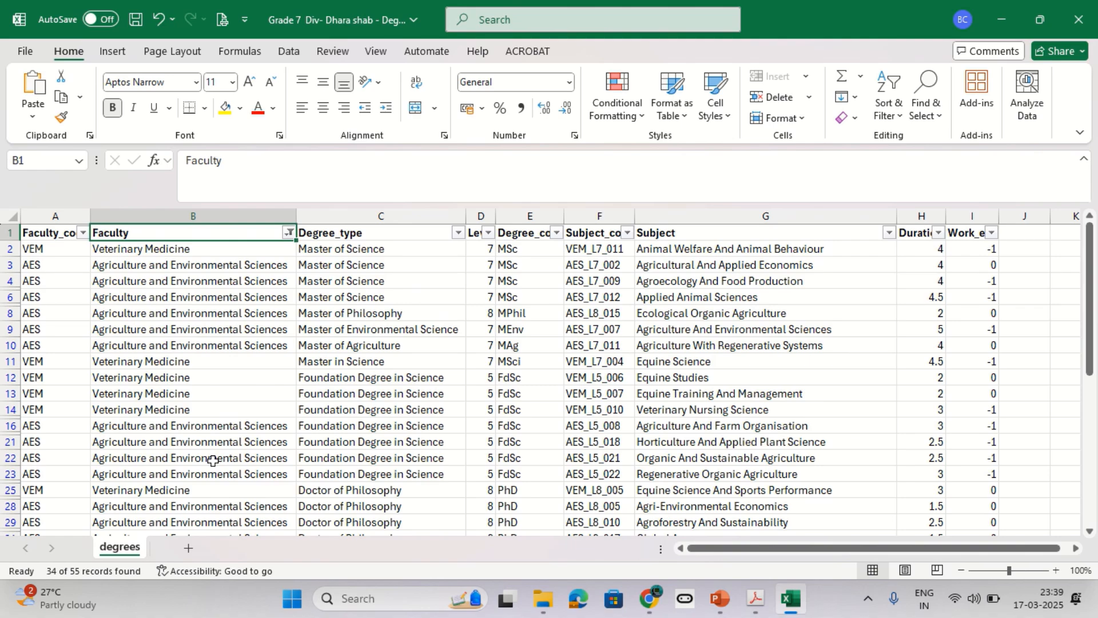
scroll(212, 461, down, 9)
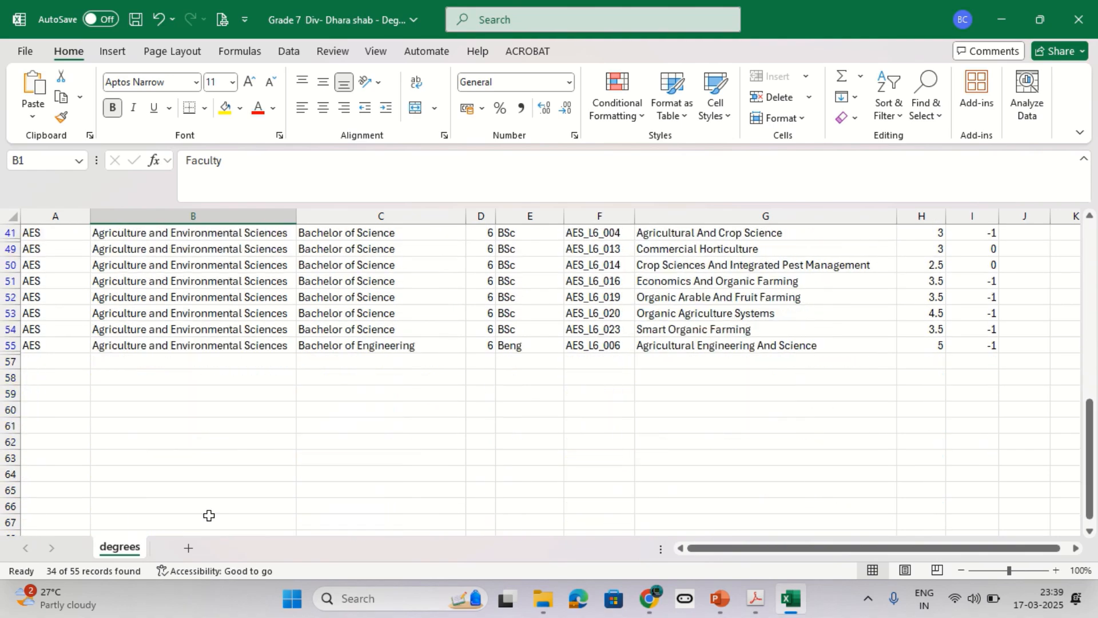
scroll(208, 515, up, 5)
scroll(208, 507, up, 3)
key(alt+Tab)
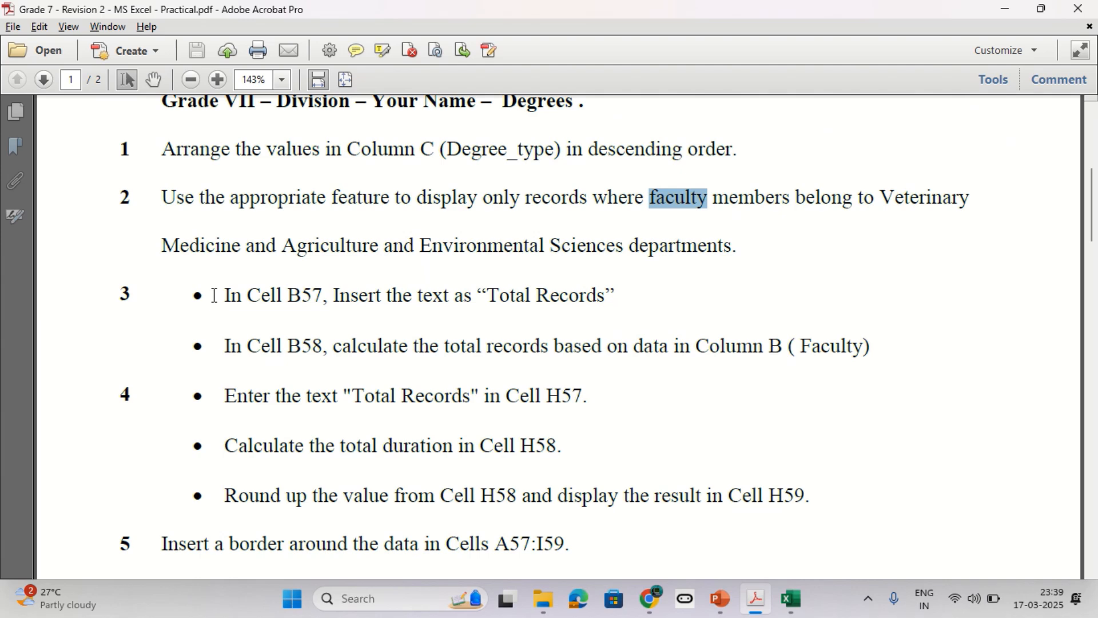
- Select the words 'Total Records' in task 3 of the PDF and return to the worksheet
drag(188, 295, 634, 320)
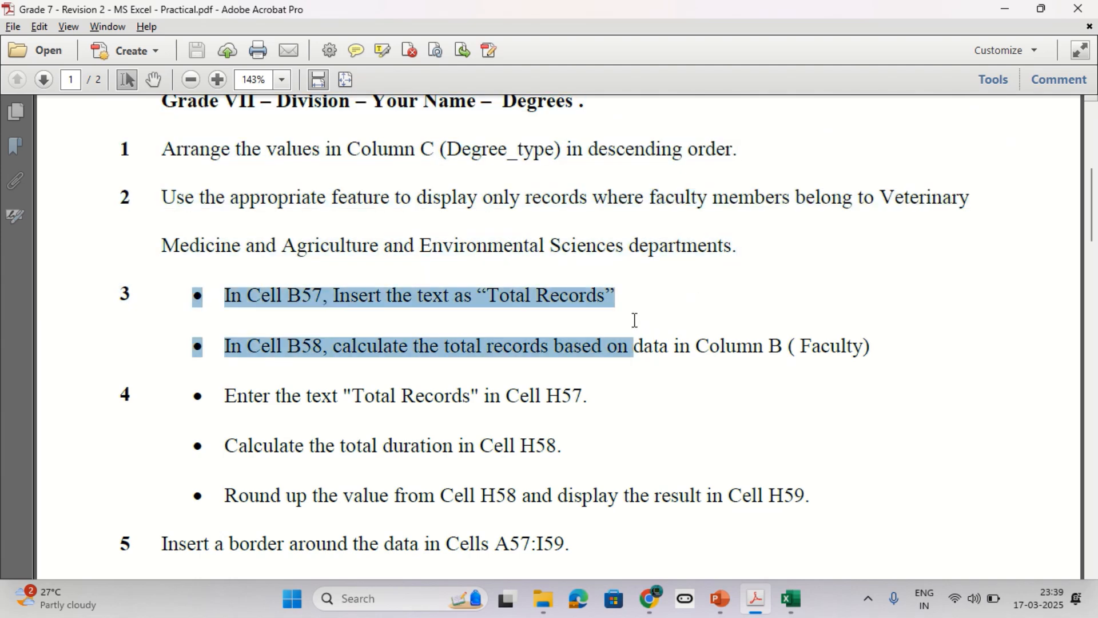
click(513, 318)
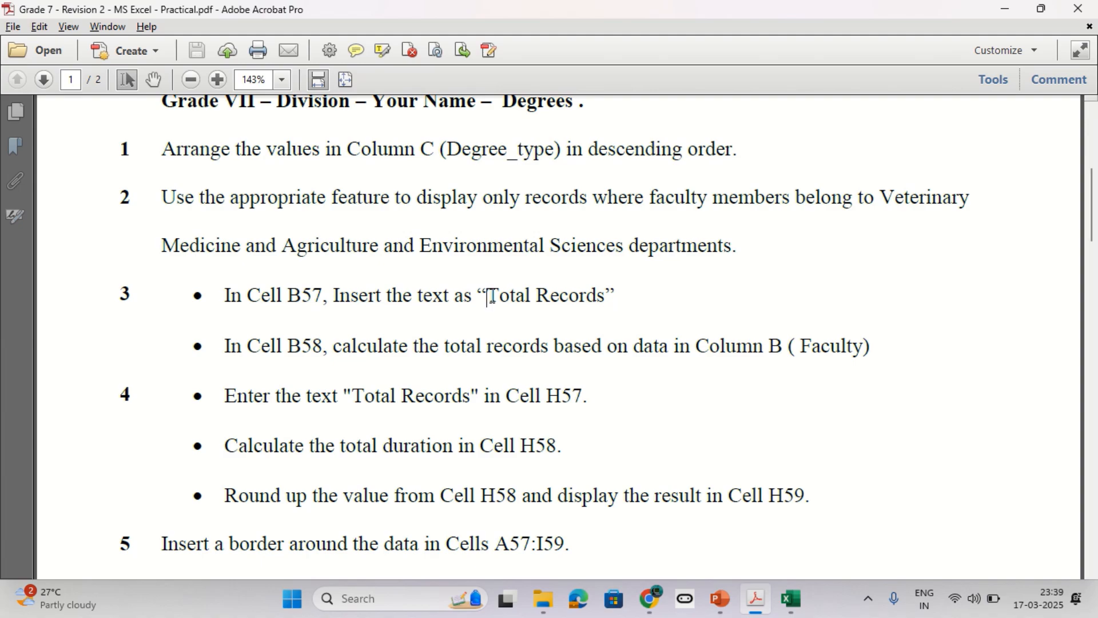
drag(486, 295, 605, 297)
key(ctrl+c)
key(alt+Tab)
scroll(291, 429, down, 4)
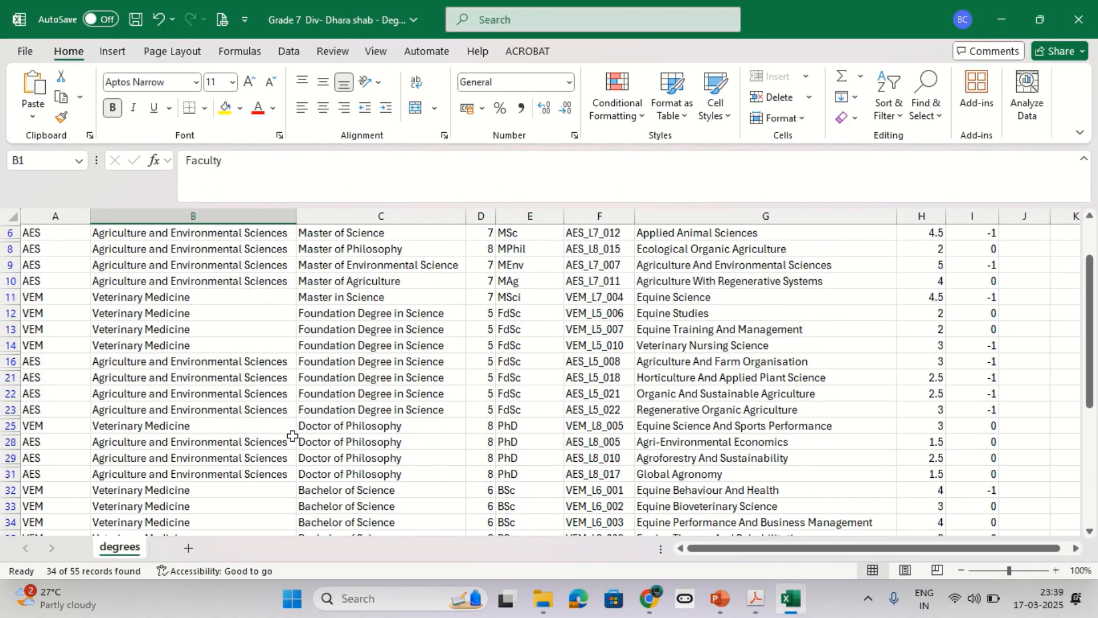
- Paste 'Total Records' into B57 and reread the B58 instruction
scroll(184, 363, down, 4)
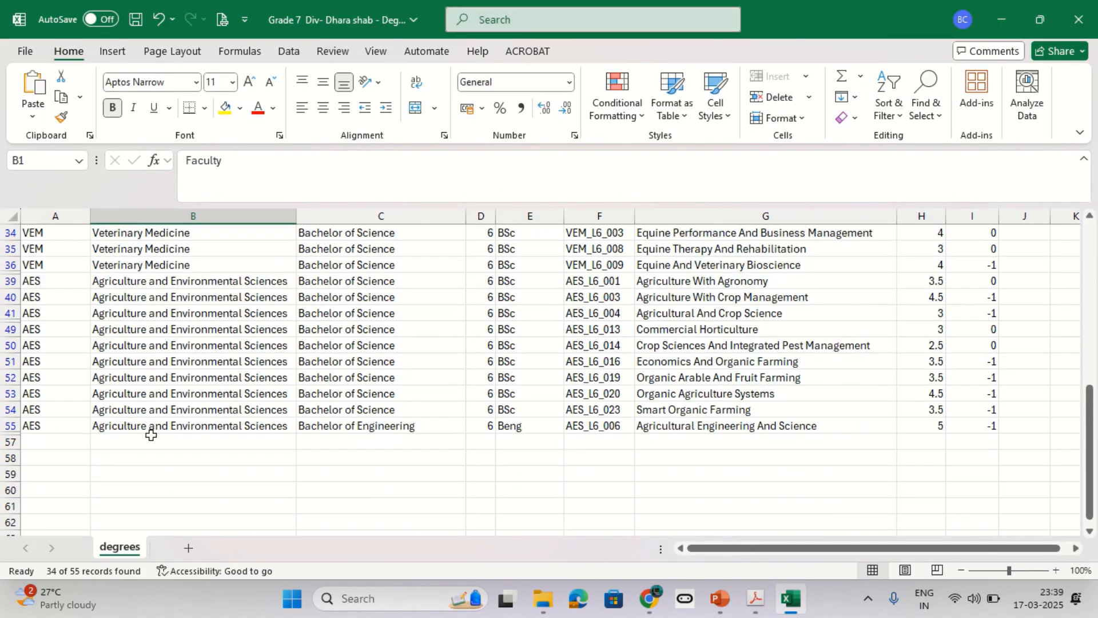
click(168, 442)
key(ctrl+v)
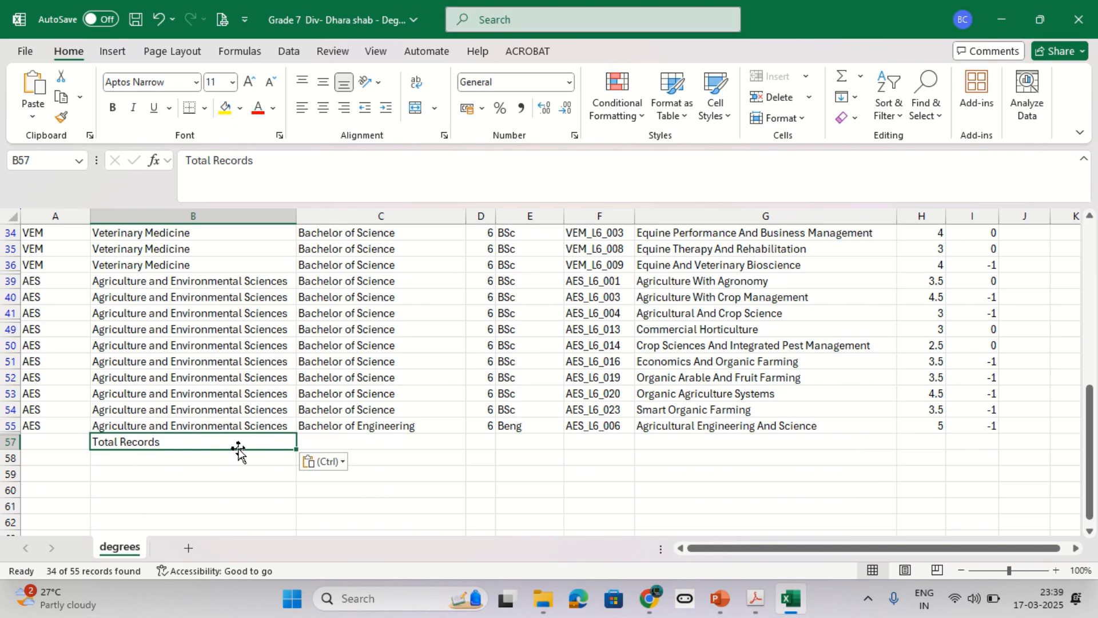
key(alt+Tab)
drag(277, 346, 764, 347)
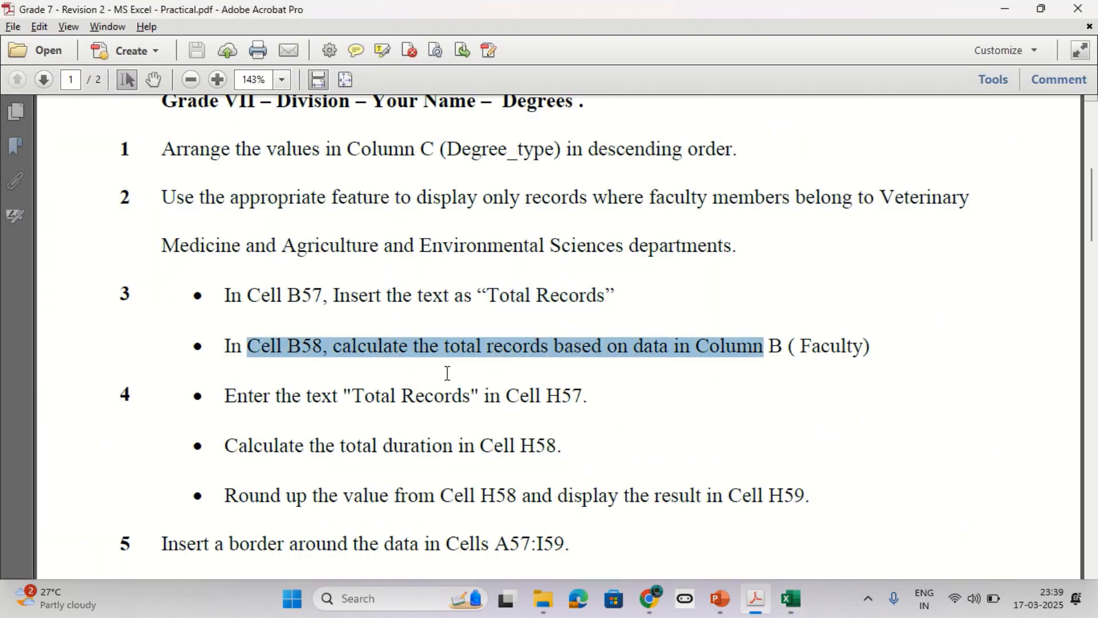
key(alt+Tab)
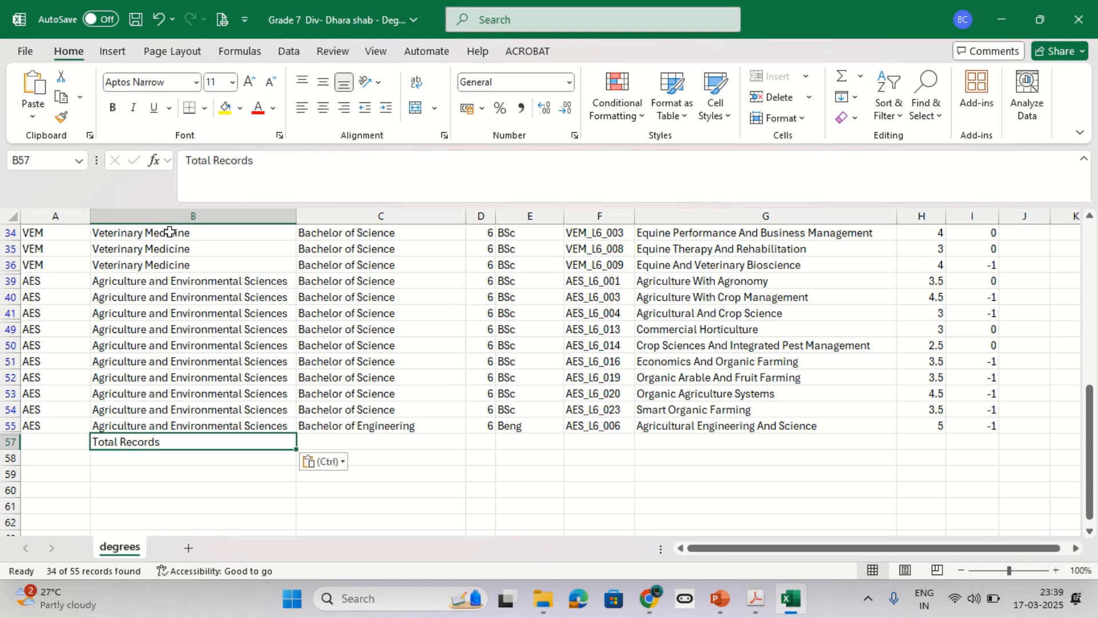
- Start a =COUNT formula in B58 over the range B2:B55
click(152, 456)
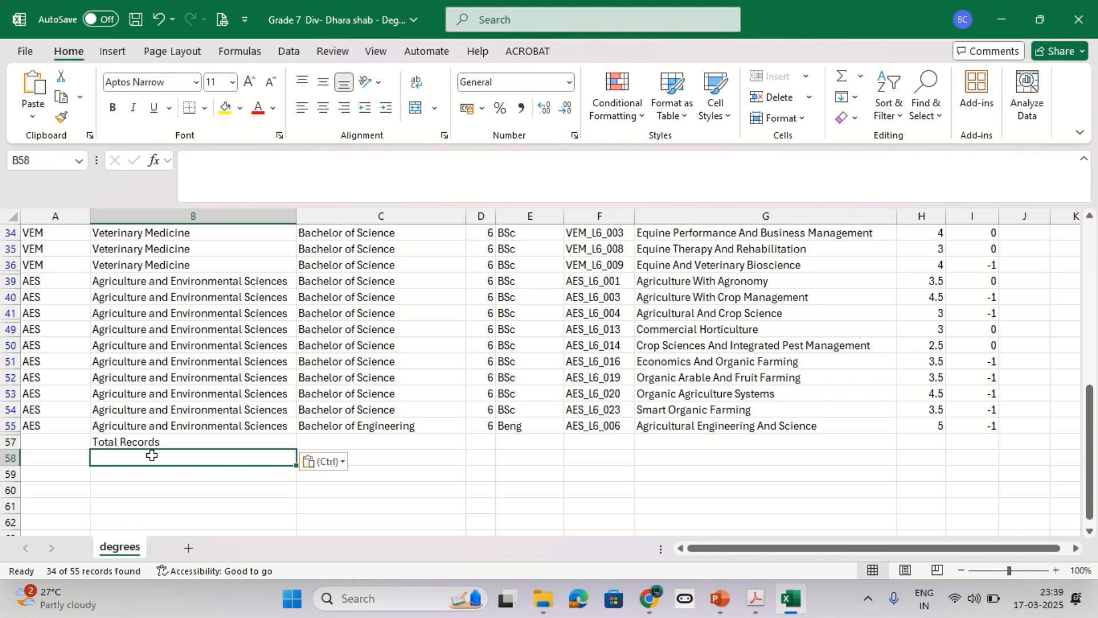
text(=count)
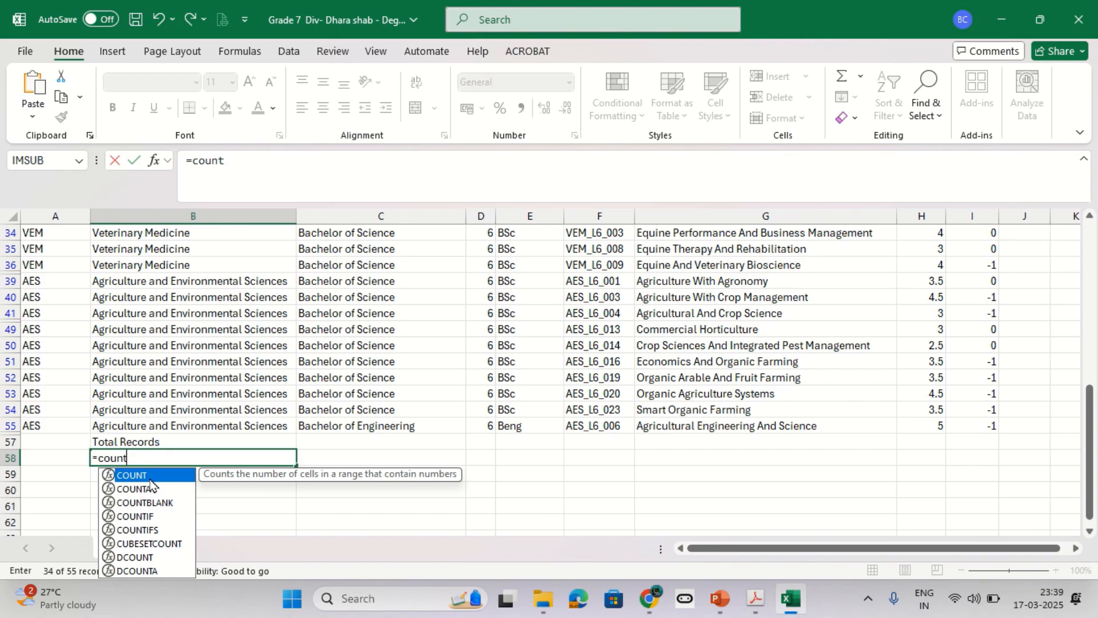
key(Tab)
drag(148, 423, 148, 252)
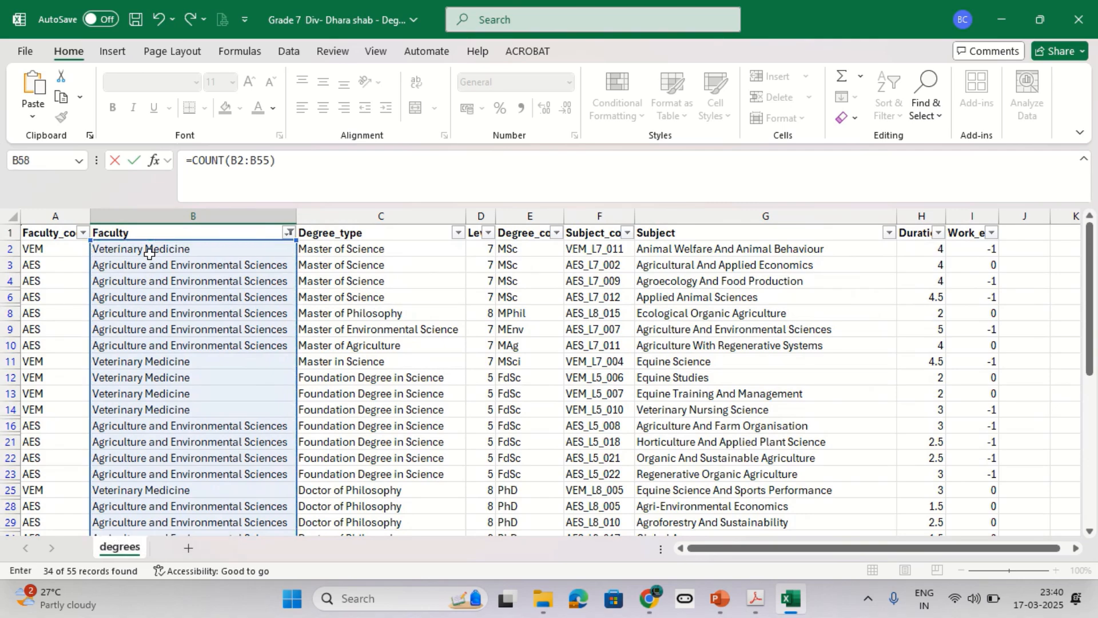
- Enter the COUNT formula in B58, zoom in, and strip its B2:B55 range
key(Return)
click(245, 470)
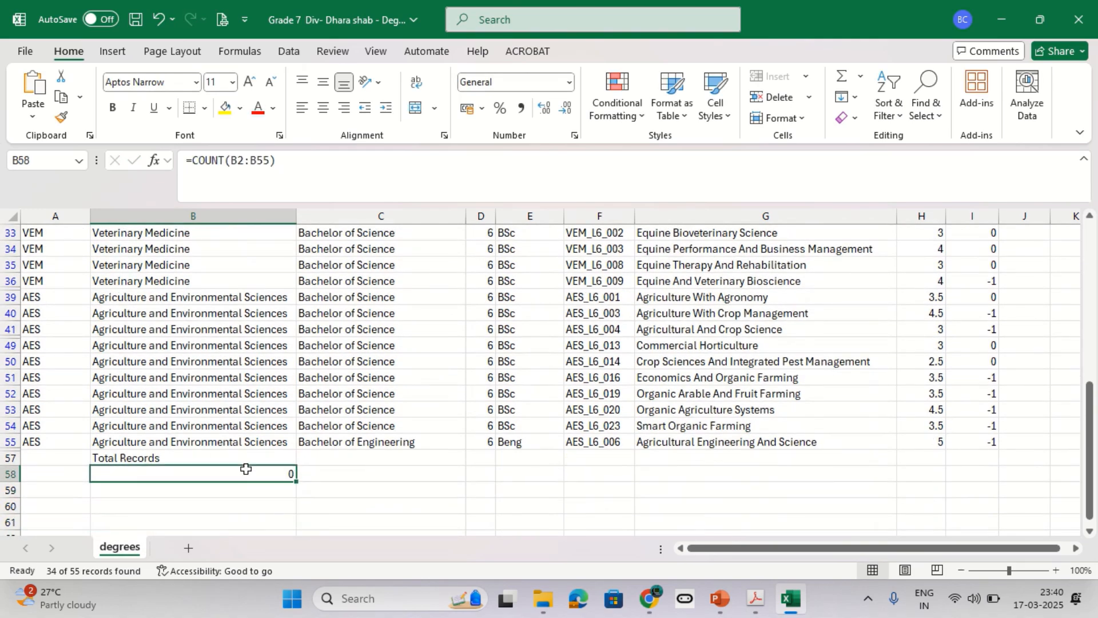
click(1056, 570)
click(1056, 570)
click(1056, 570)
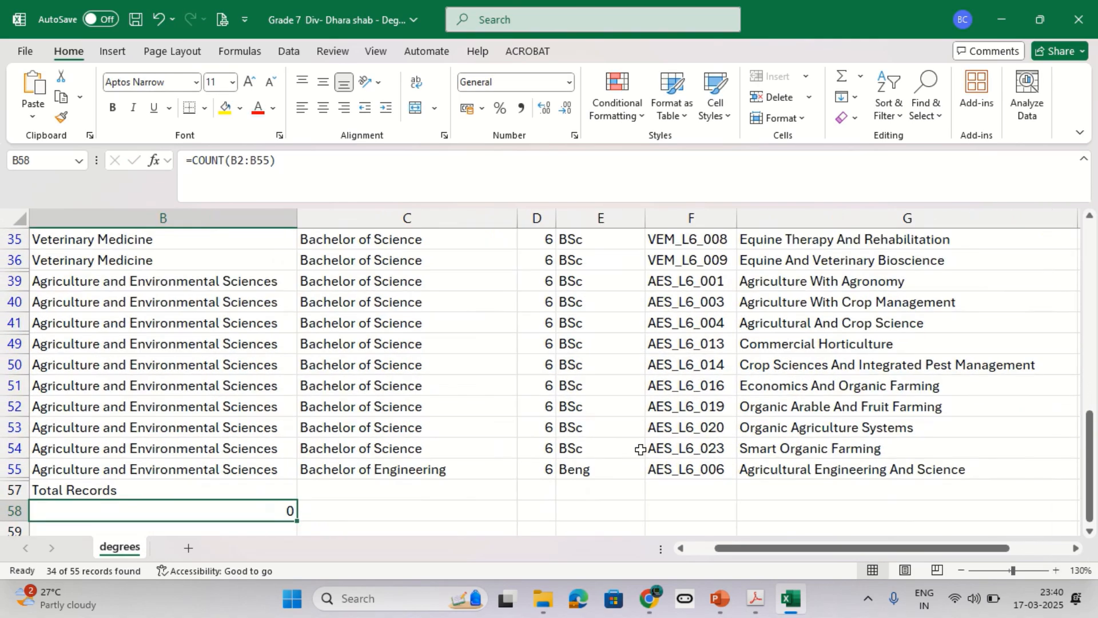
drag(733, 550, 662, 550)
scroll(363, 503, down, 1)
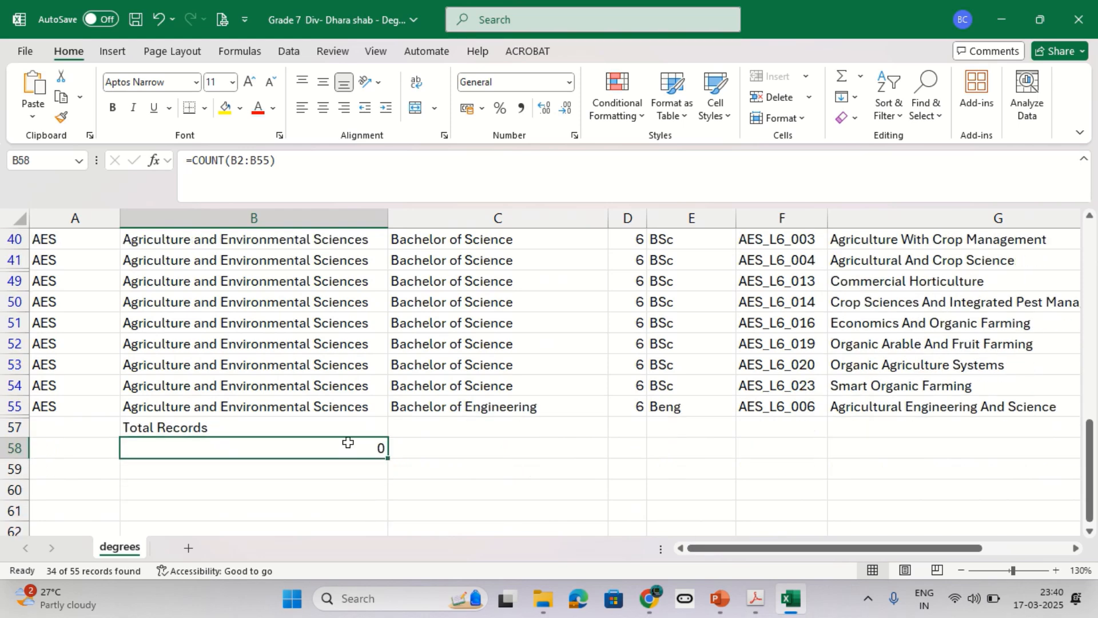
double_click(348, 445)
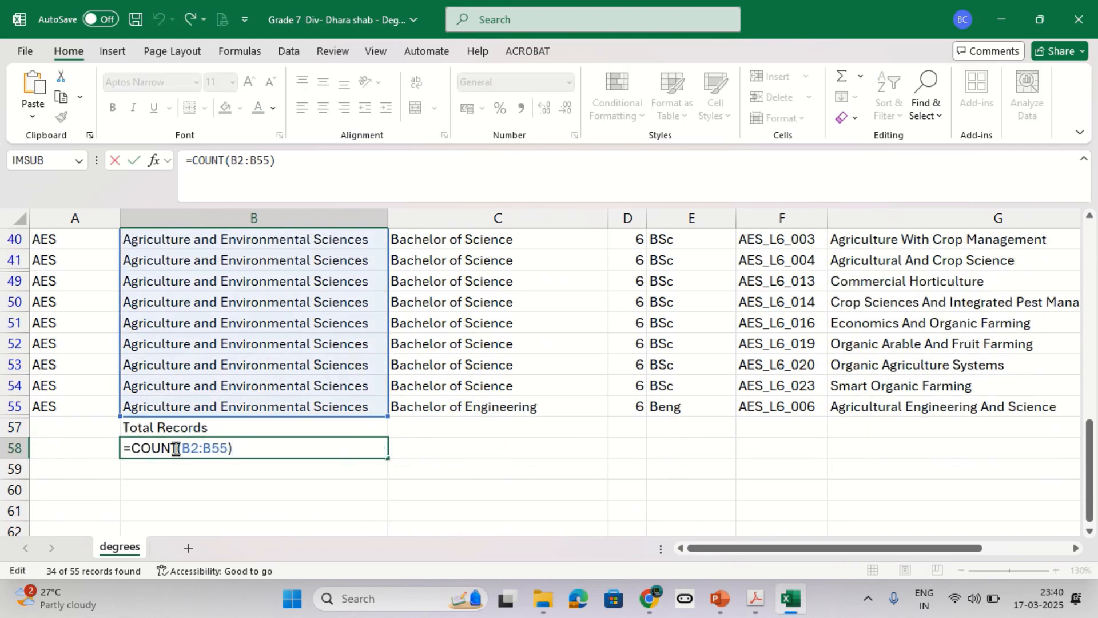
drag(178, 449, 314, 448)
key(BackSpace)
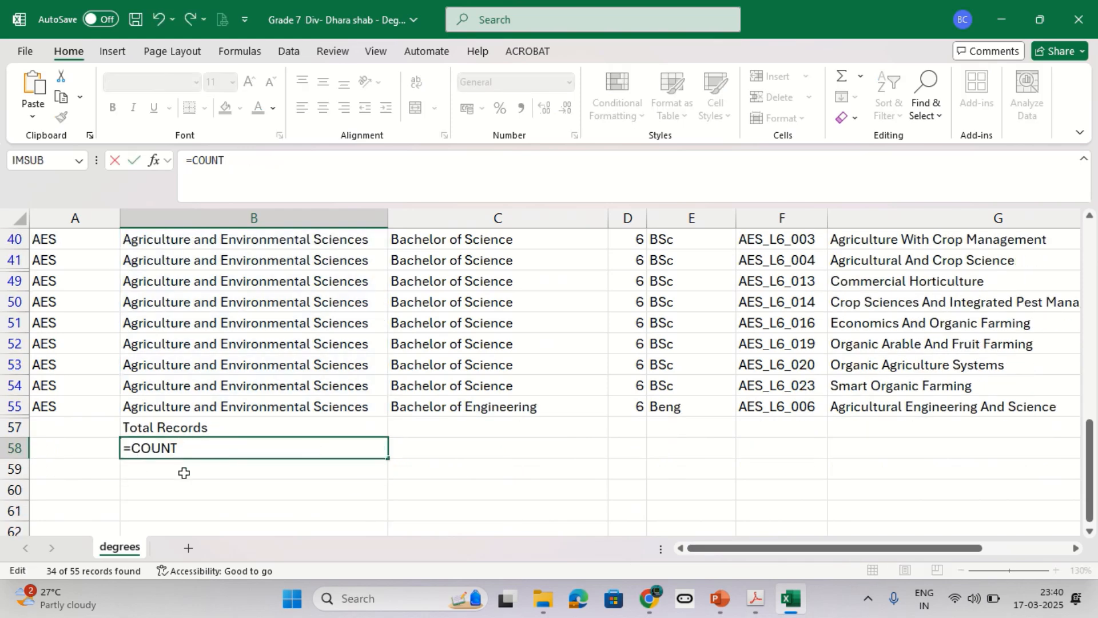
key(Return)
- Rewrite B58 as =COUNTA(B2:B55), returning 54, then mark task 4 in the PDF
double_click(191, 447)
drag(195, 449, 132, 448)
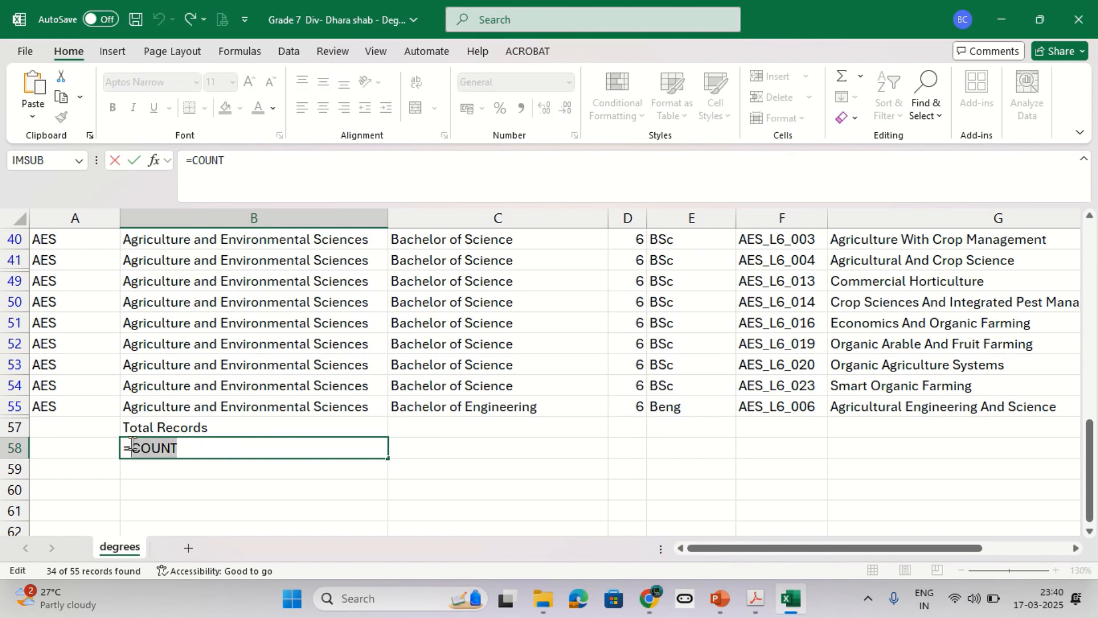
text(count)
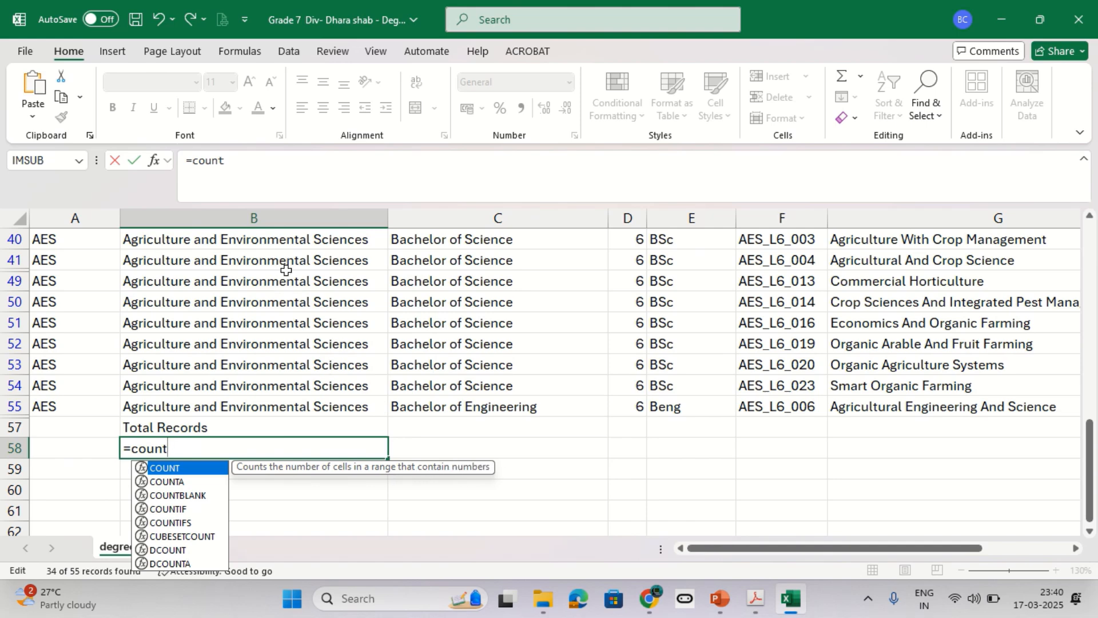
click(175, 482)
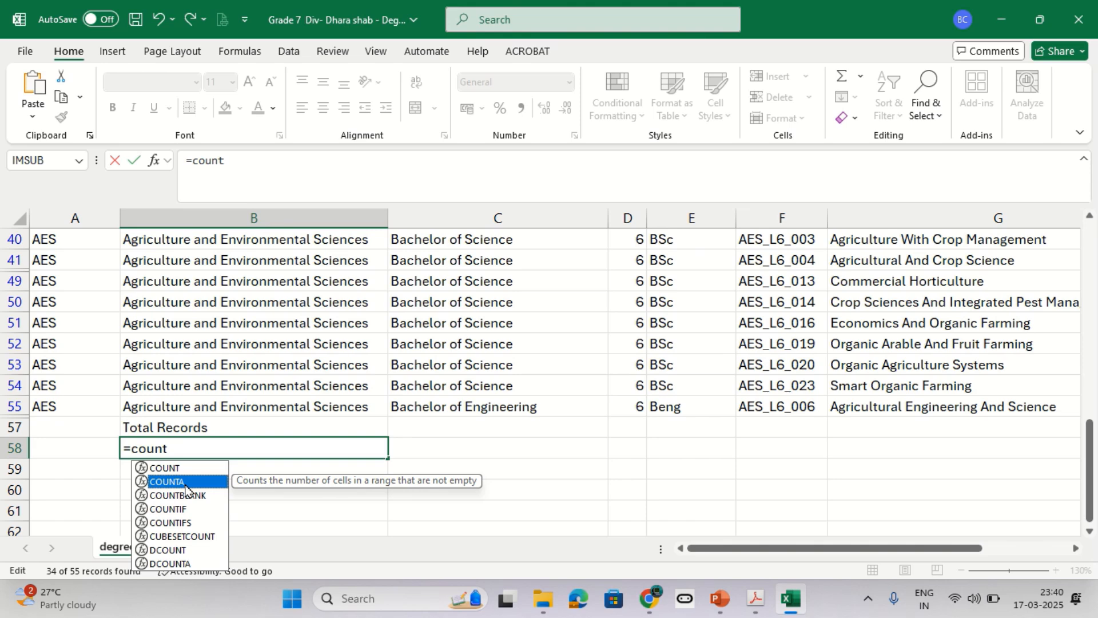
double_click(186, 483)
drag(213, 406, 177, 257)
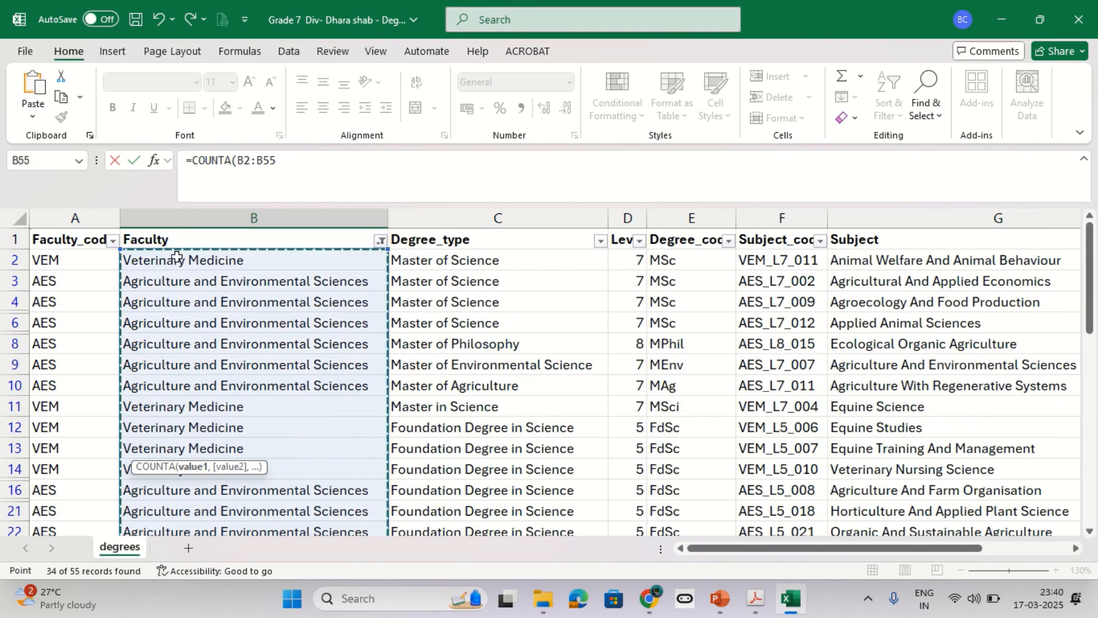
text())
key(Return)
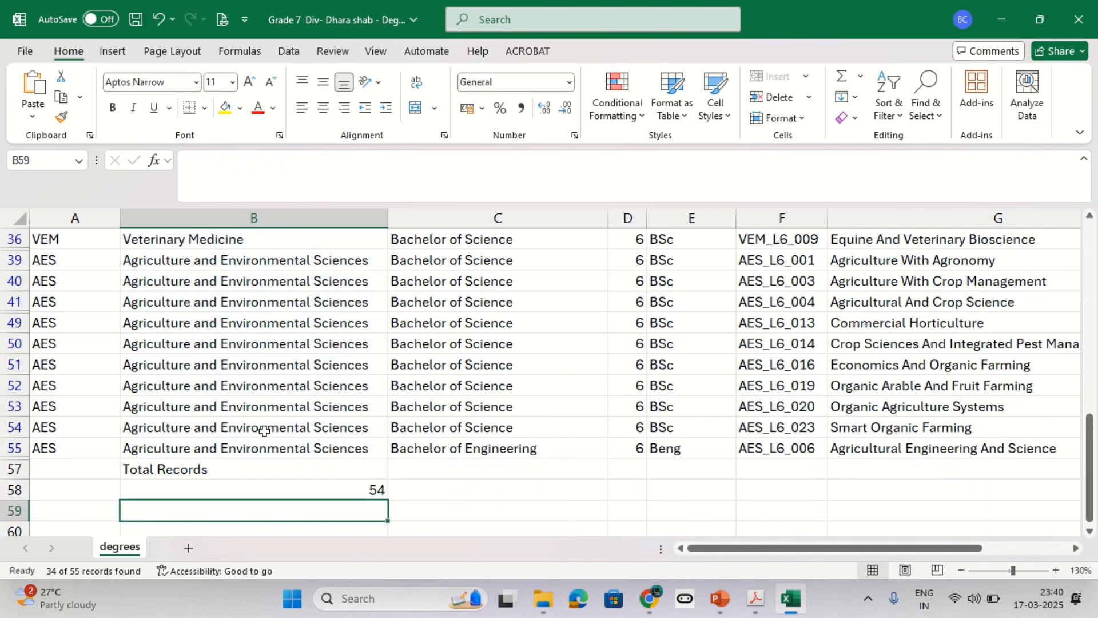
click(292, 492)
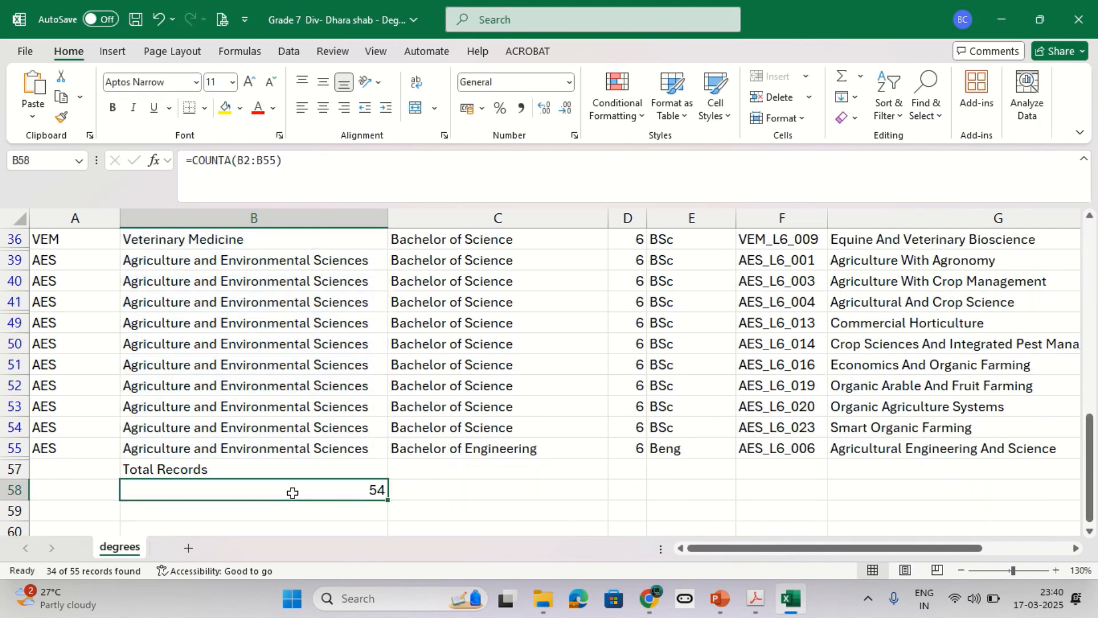
key(alt+Tab)
drag(224, 397, 589, 399)
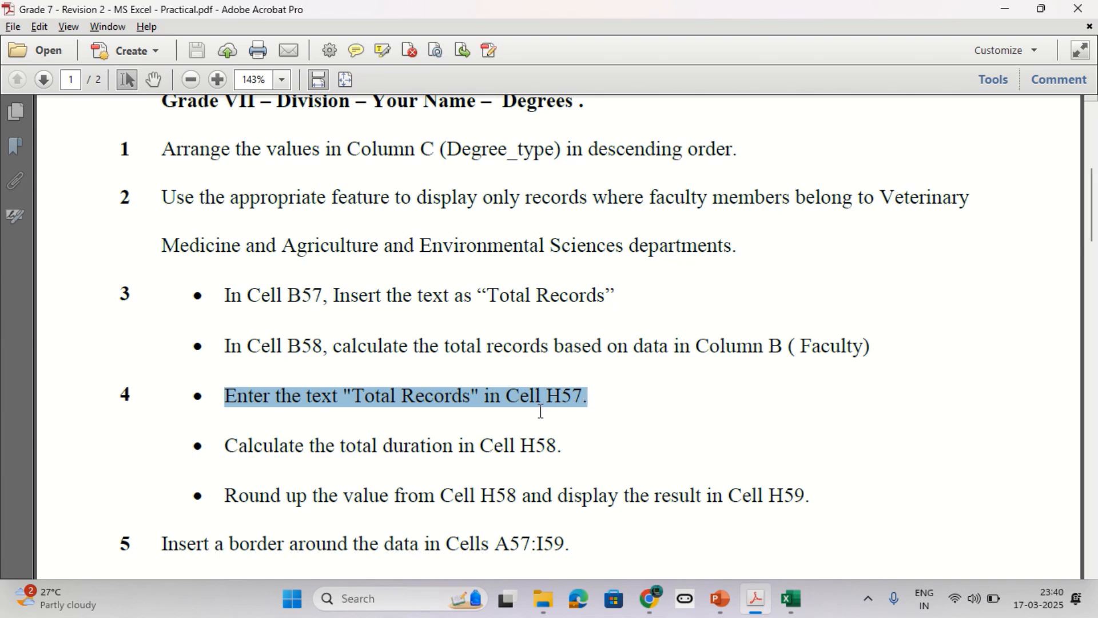
- Change 'Records' to 'Duration' in PDF task 4 and save the PDF
scroll(540, 410, down, 1)
double_click(417, 366)
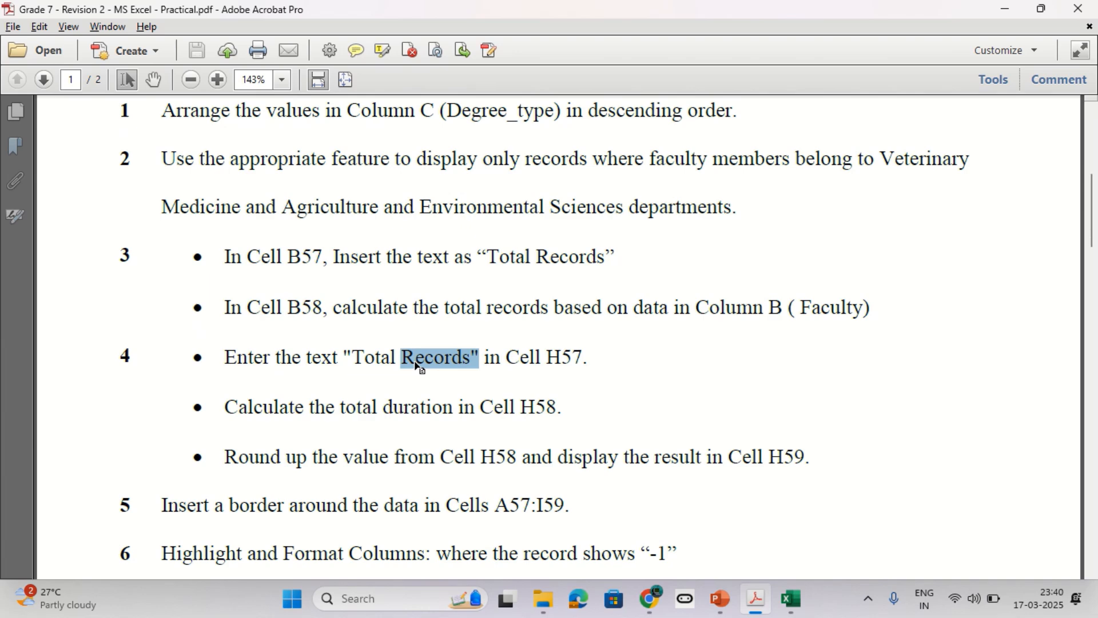
click(986, 87)
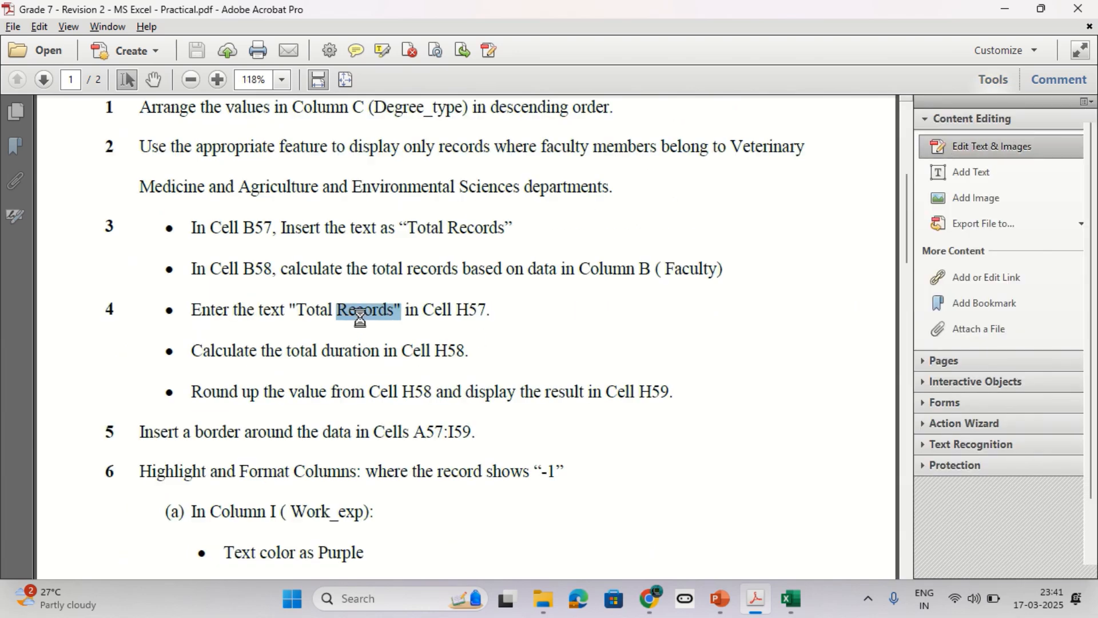
double_click(360, 312)
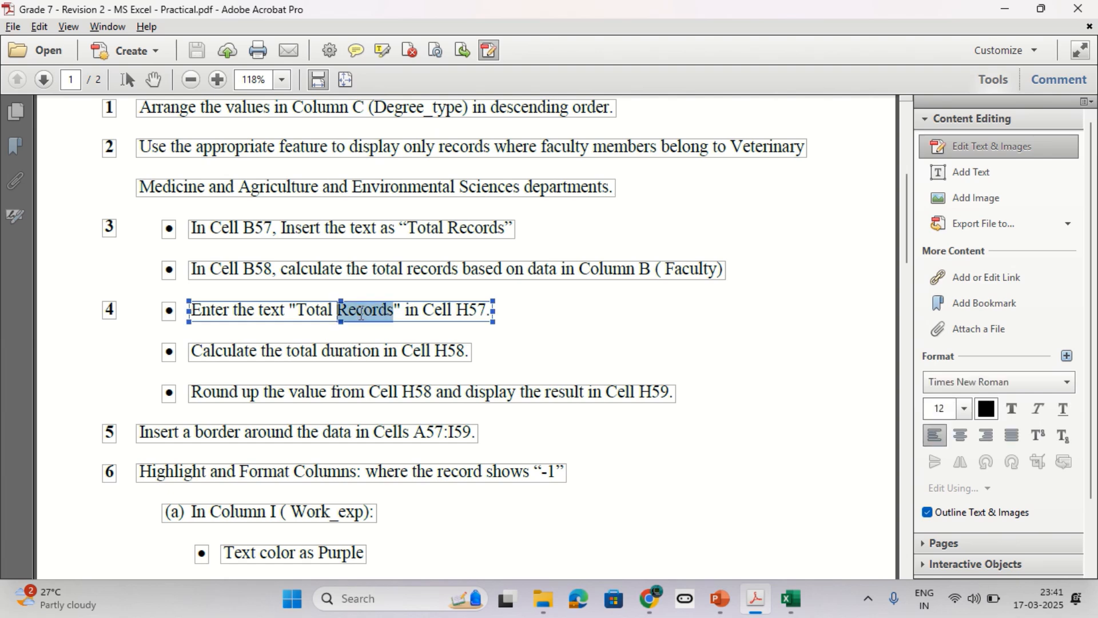
text(Duration)
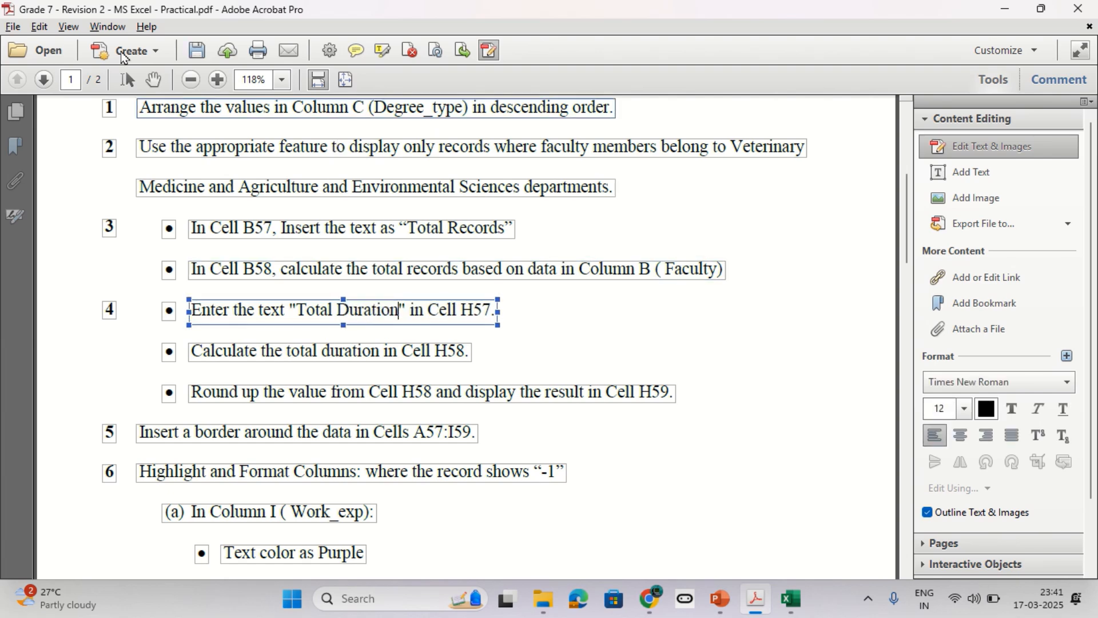
click(196, 53)
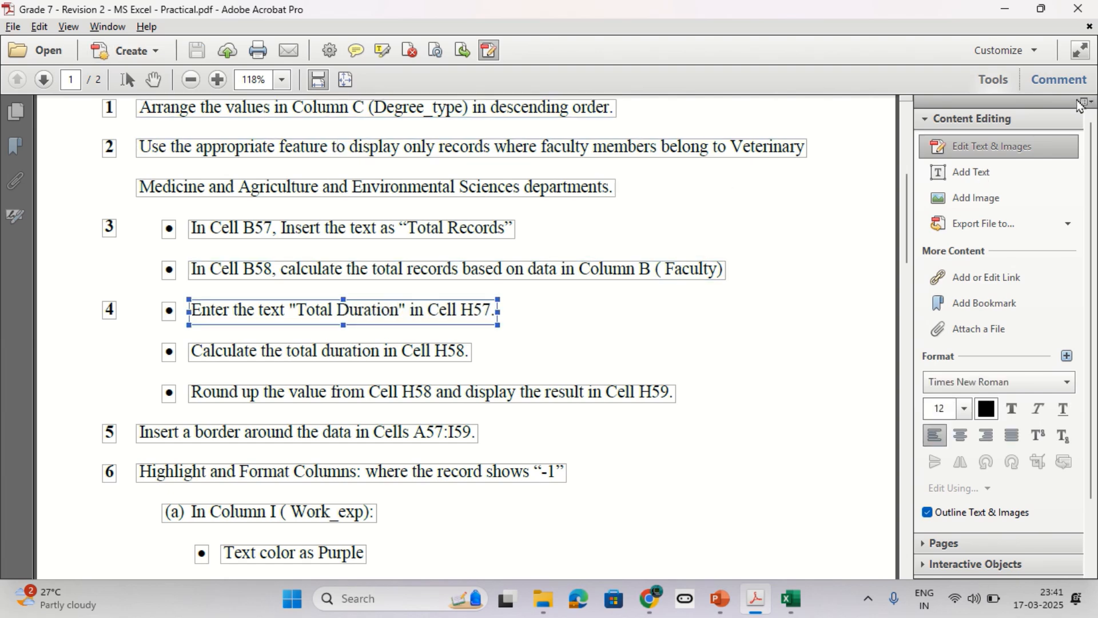
click(544, 342)
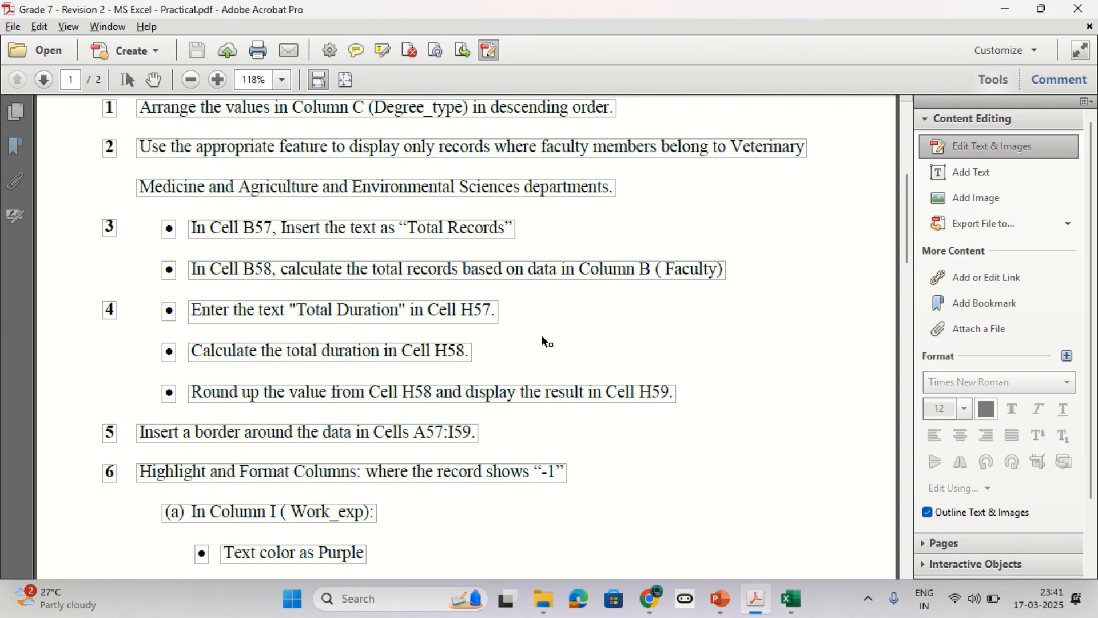
key(alt+Tab)
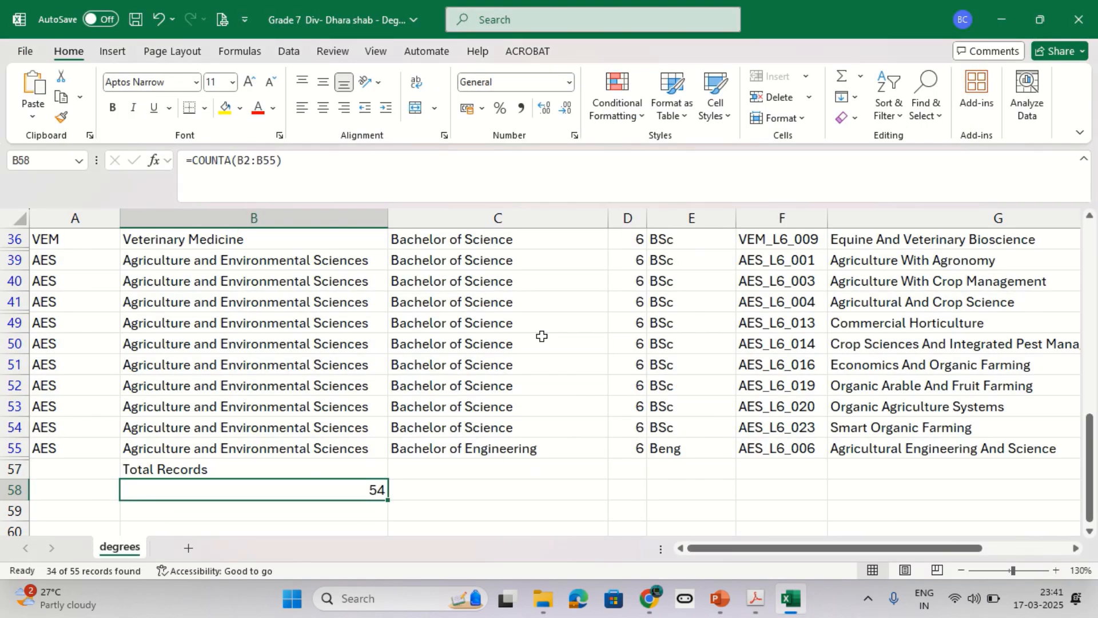
- Enter the label 'Total Duration' in cell H57
drag(719, 547, 804, 548)
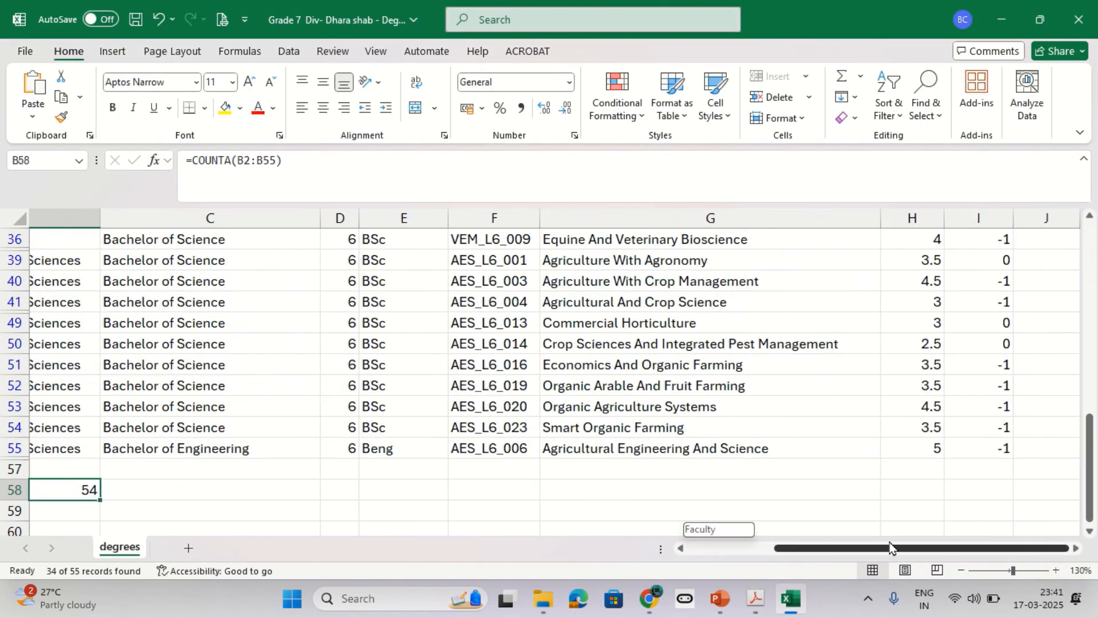
click(901, 465)
scroll(900, 465, up, 8)
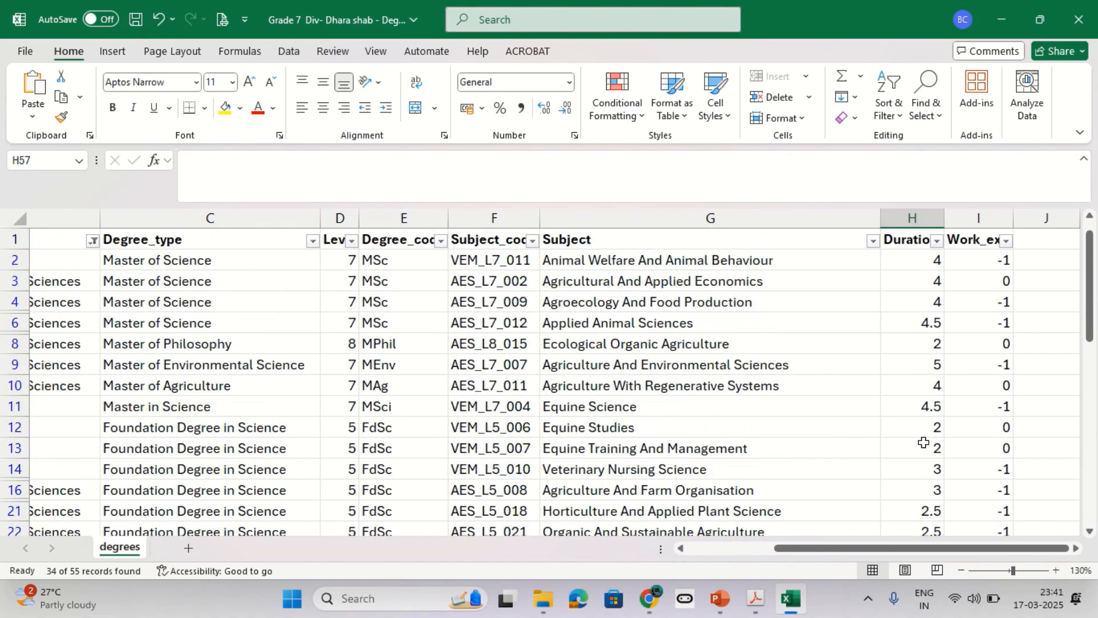
scroll(913, 351, down, 10)
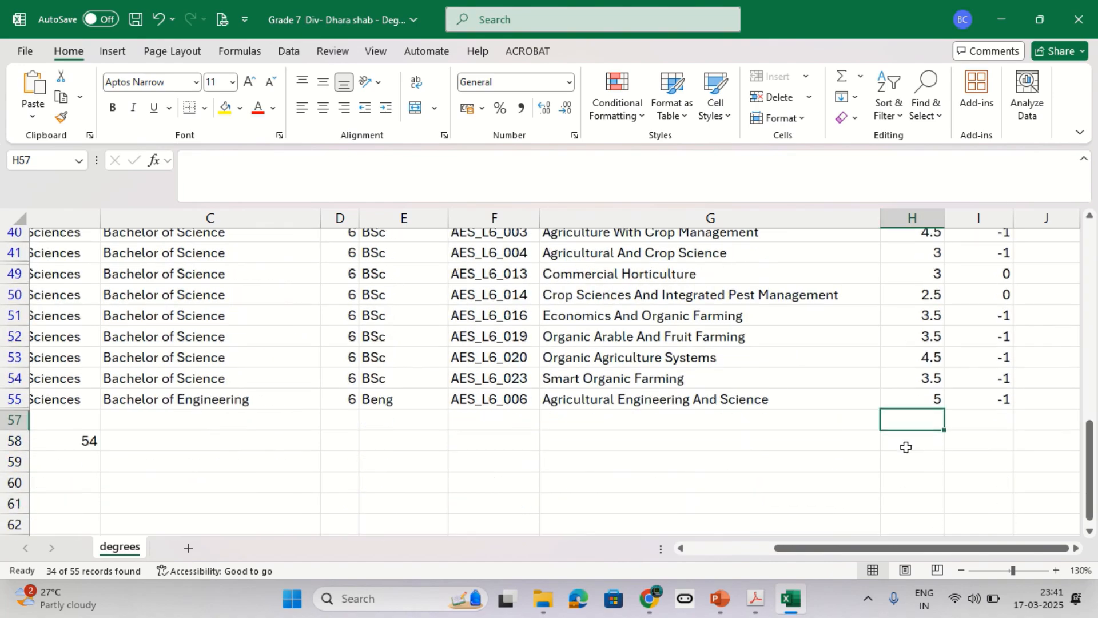
text(Total)
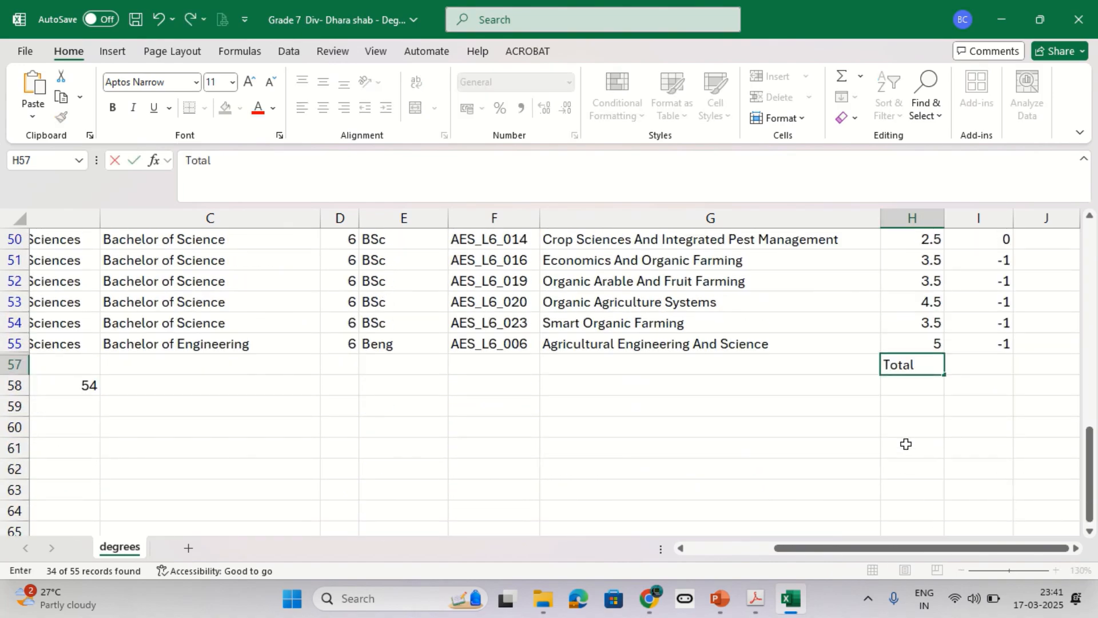
text( Duration)
key(Return)
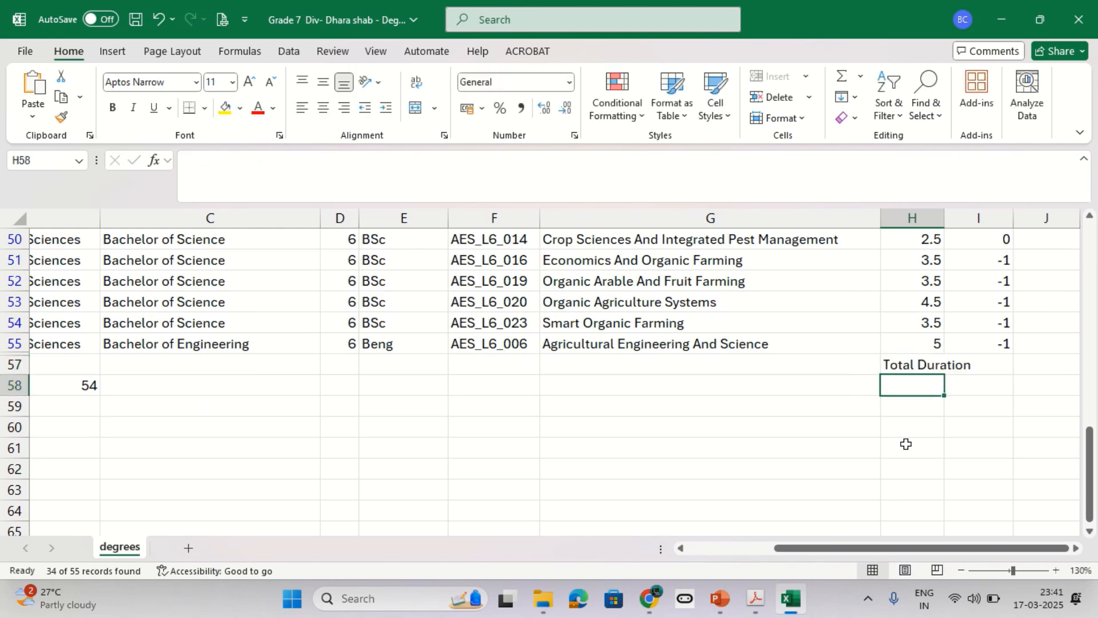
- Type test text into I57, then delete it to leave the cell empty
click(906, 363)
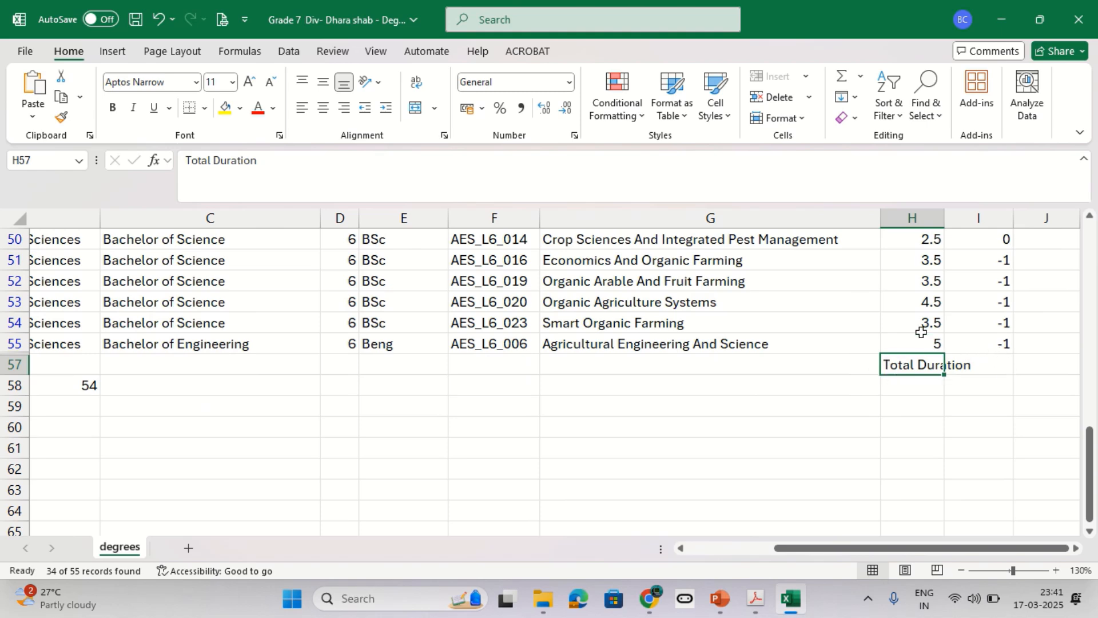
click(979, 363)
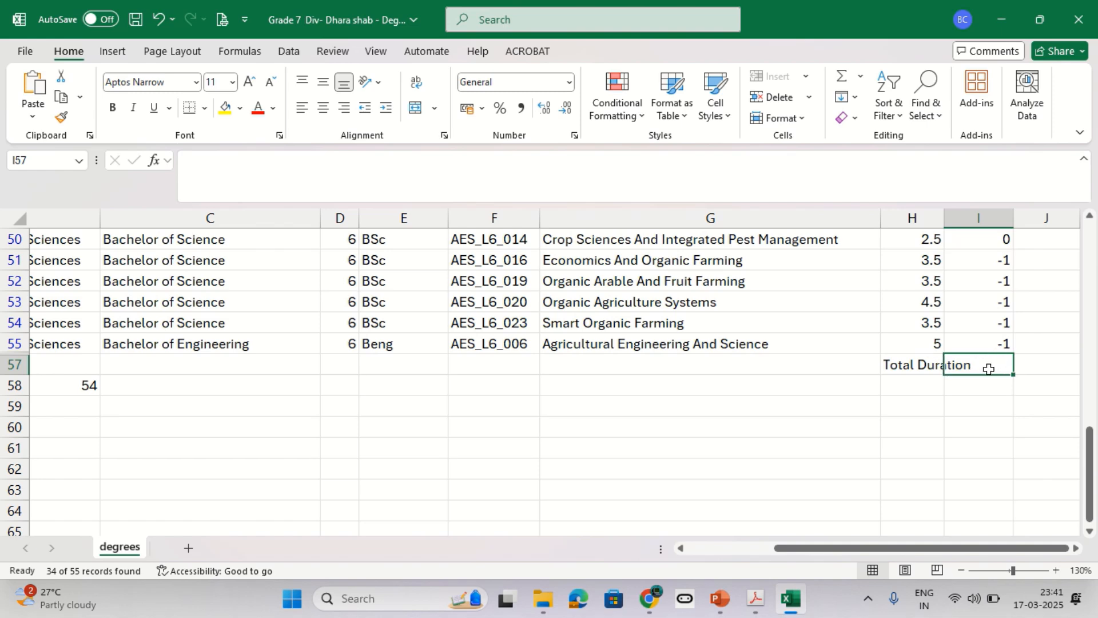
text(sdfsdfsdsd)
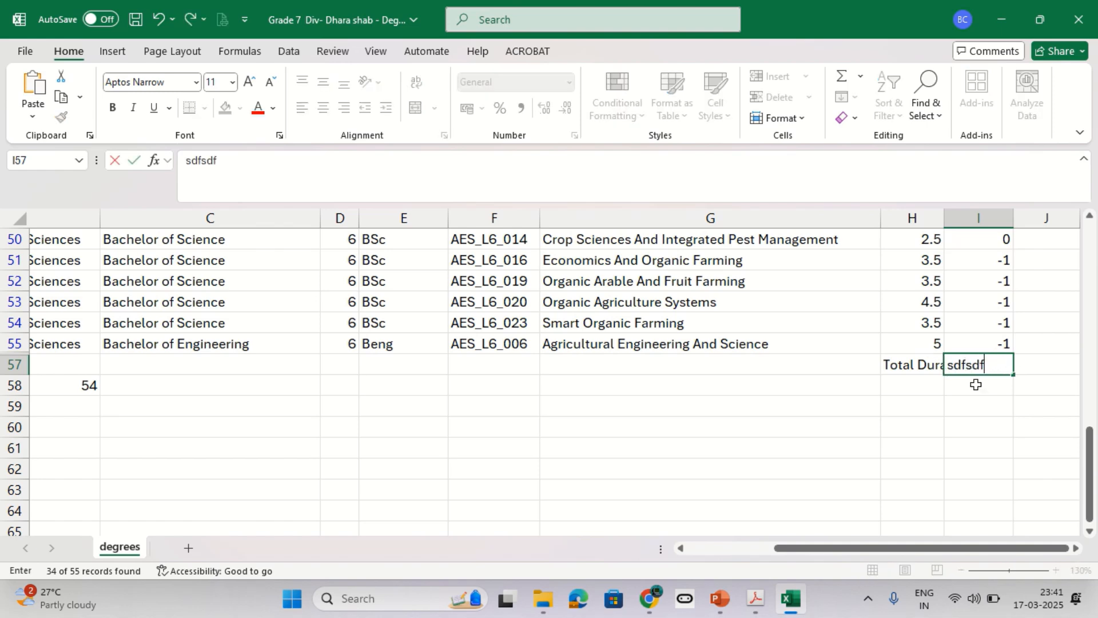
key(Return)
click(973, 364)
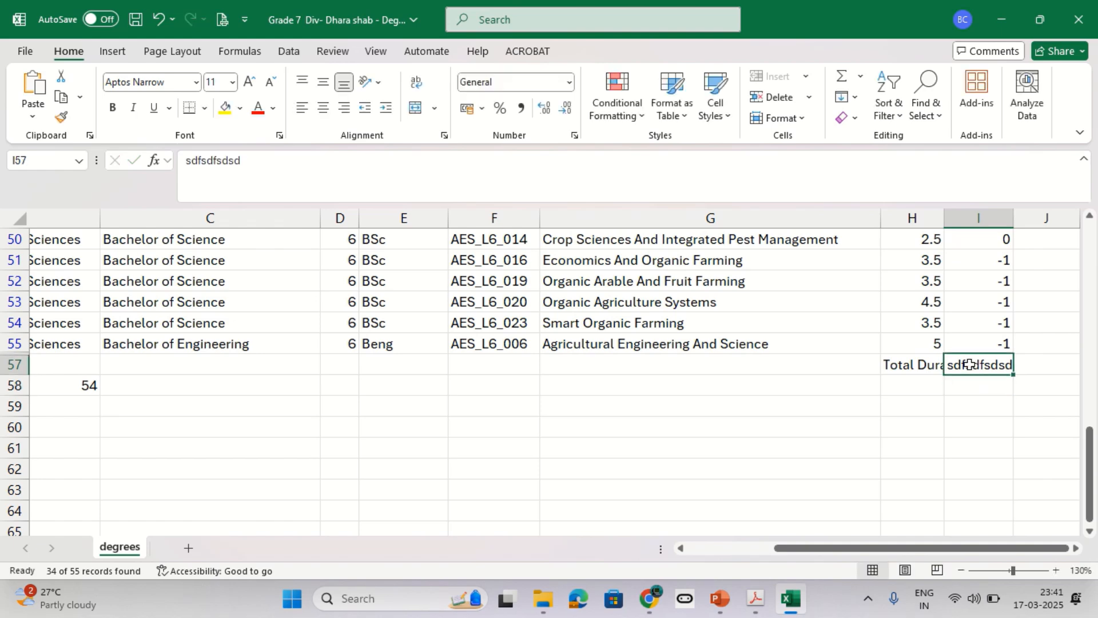
key(Delete)
- Widen column H to fit 'Total Duration', then return to the instruction PDF
click(910, 347)
click(909, 363)
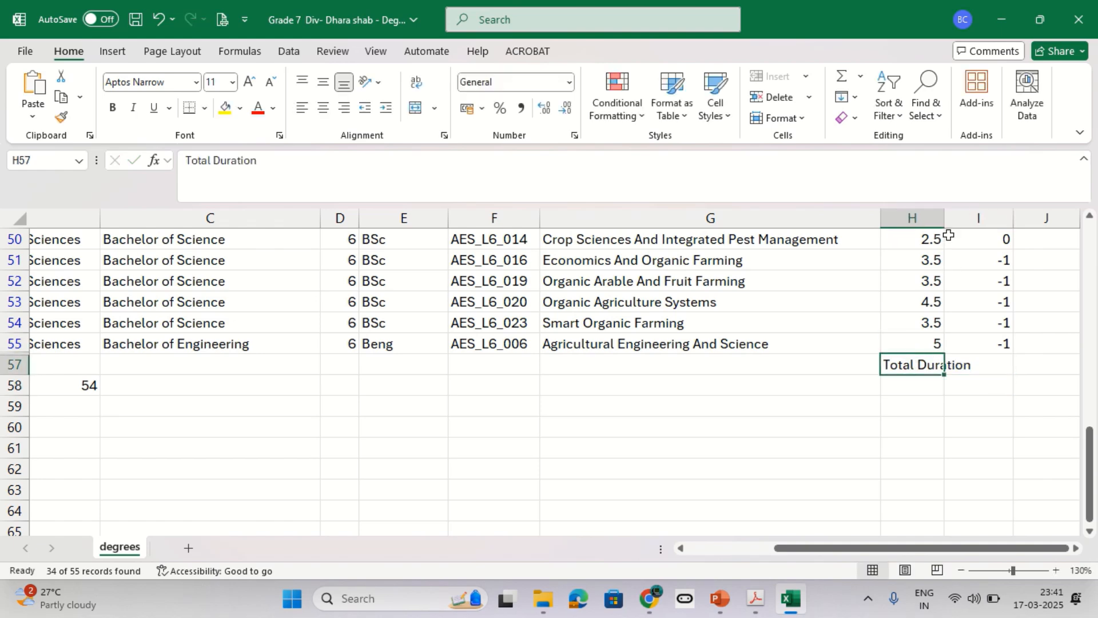
drag(942, 220, 987, 222)
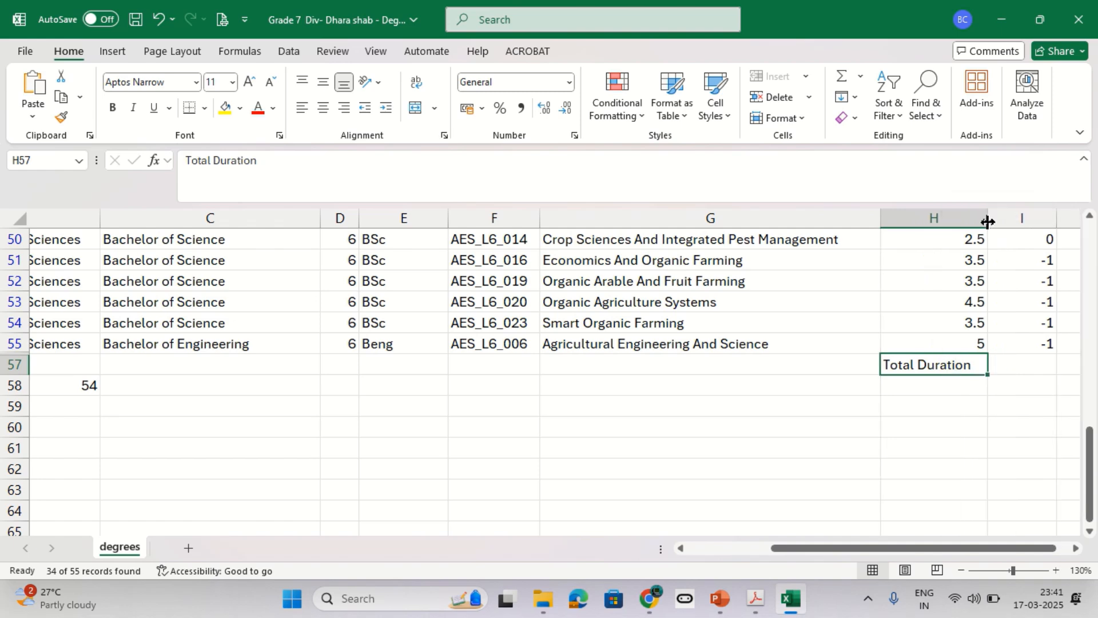
click(932, 383)
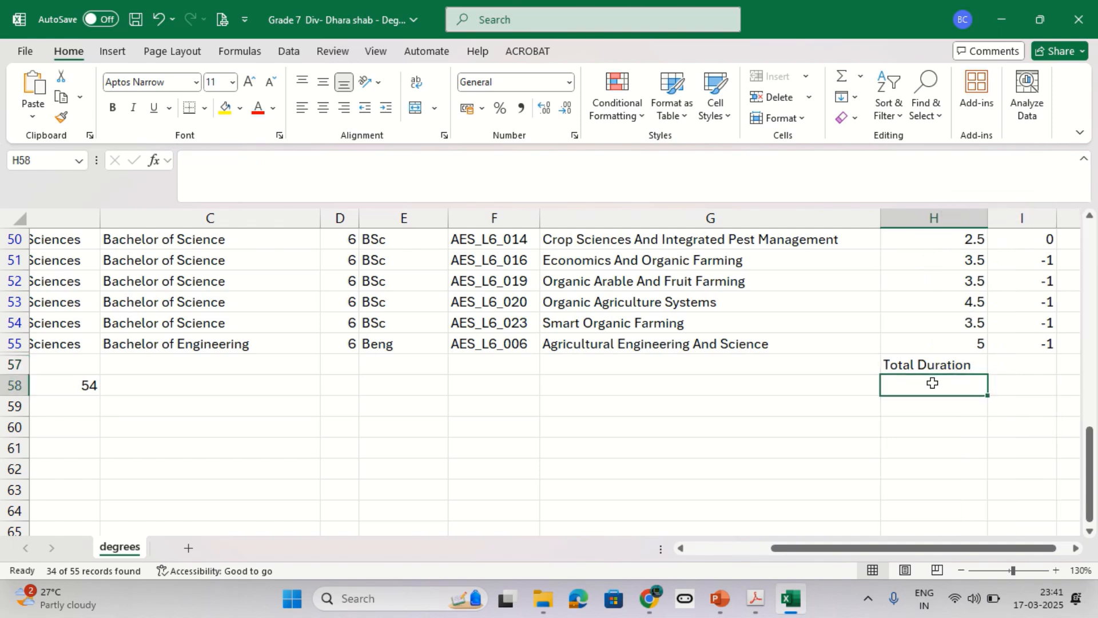
key(alt+Tab)
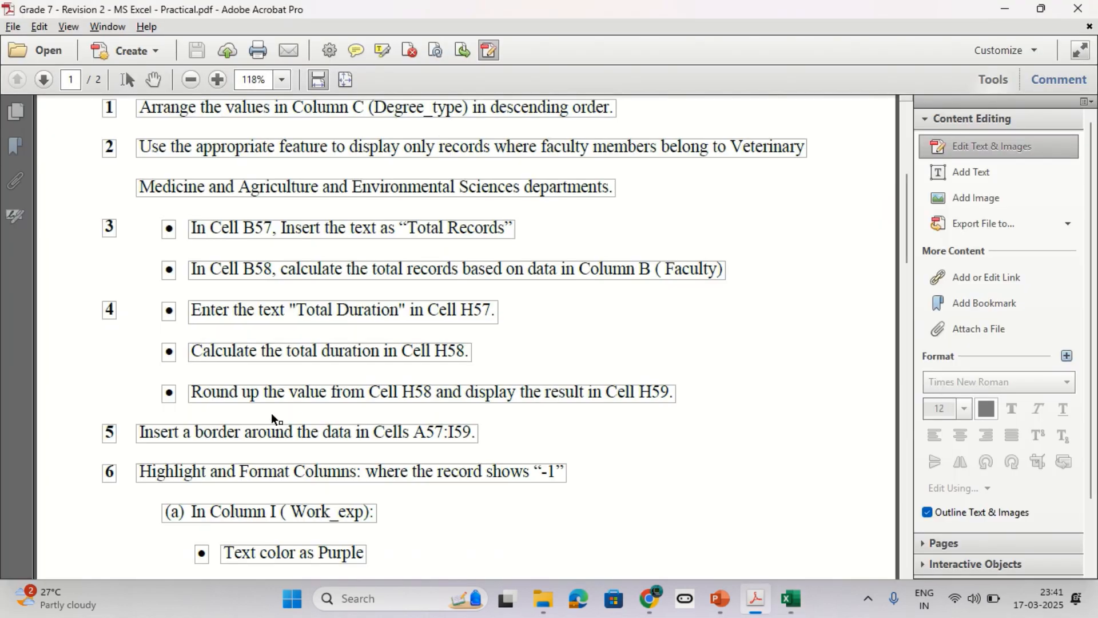
- Enter =SUM(H2:H55) in H58 to total the Duration column, giving 163
double_click(449, 351)
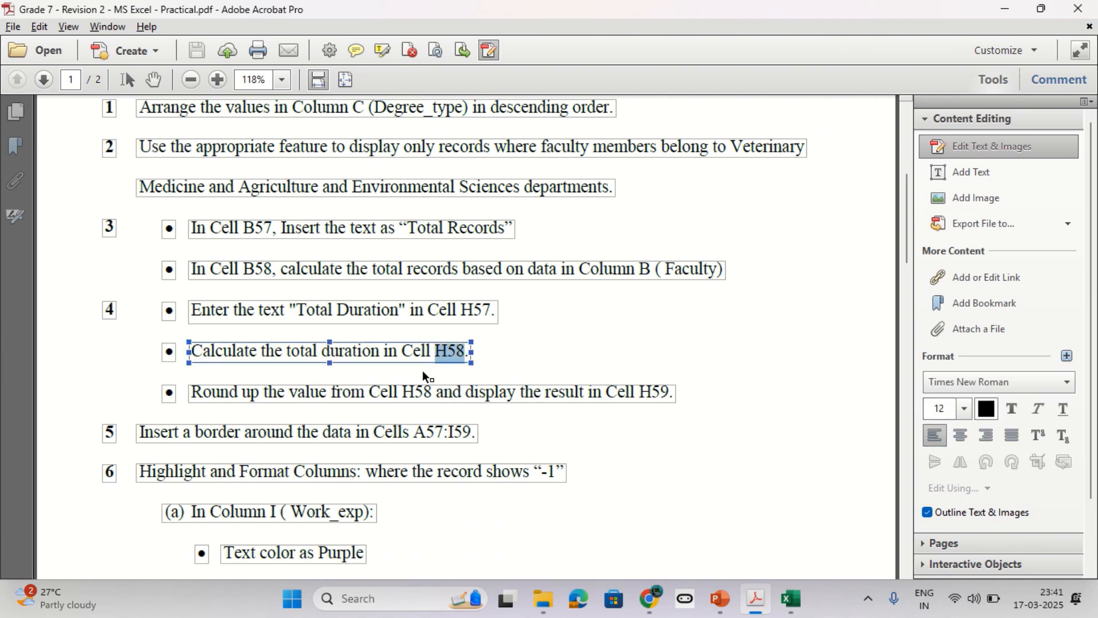
key(alt+Tab)
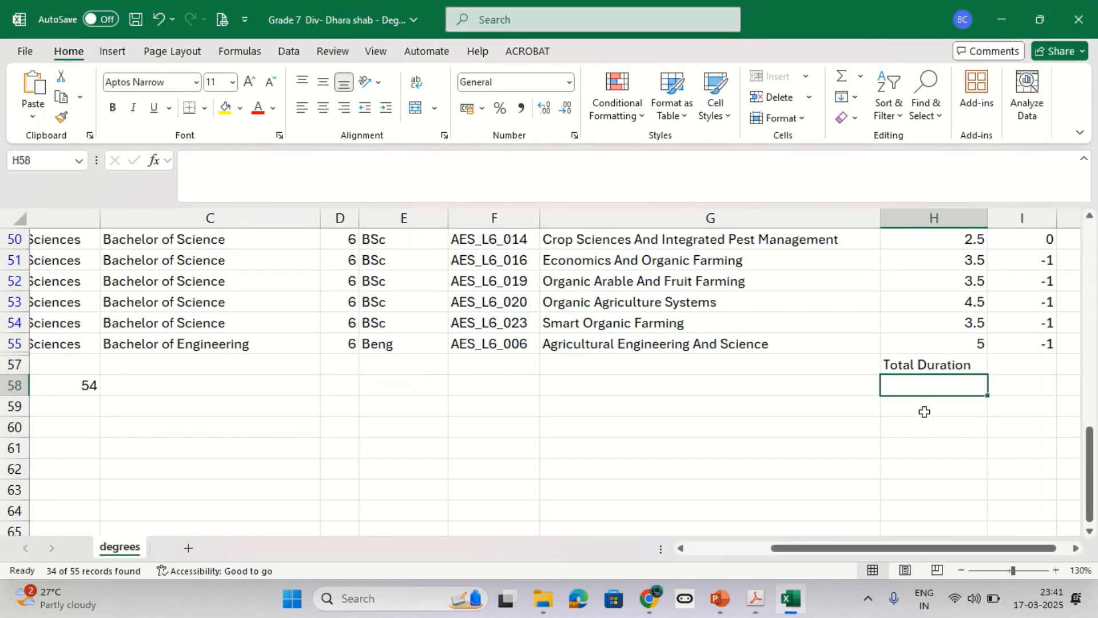
double_click(931, 387)
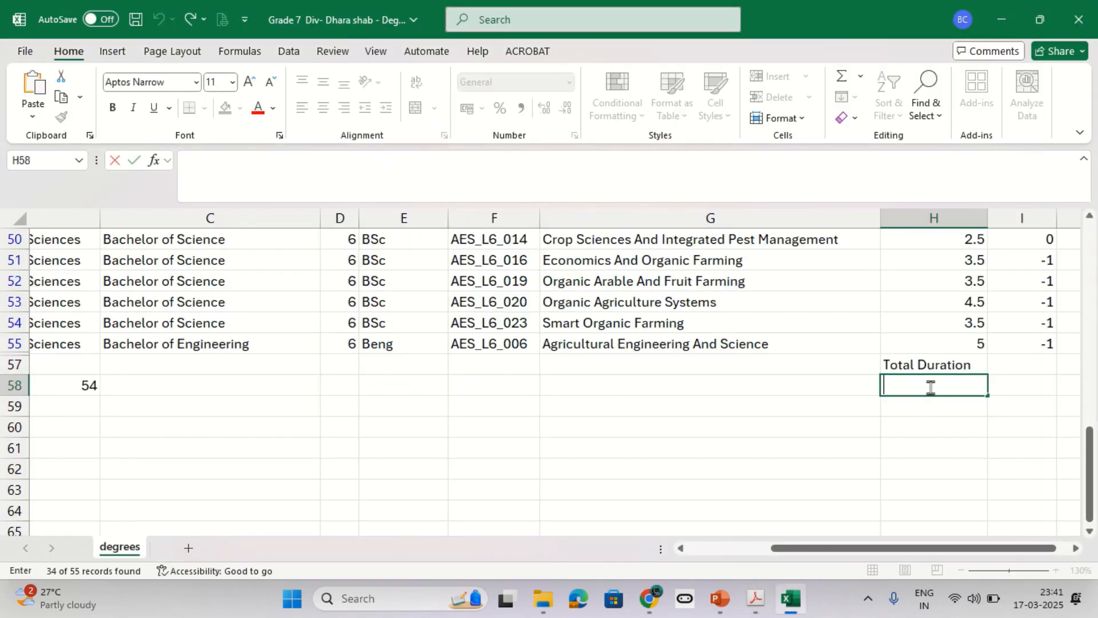
text(=sum)
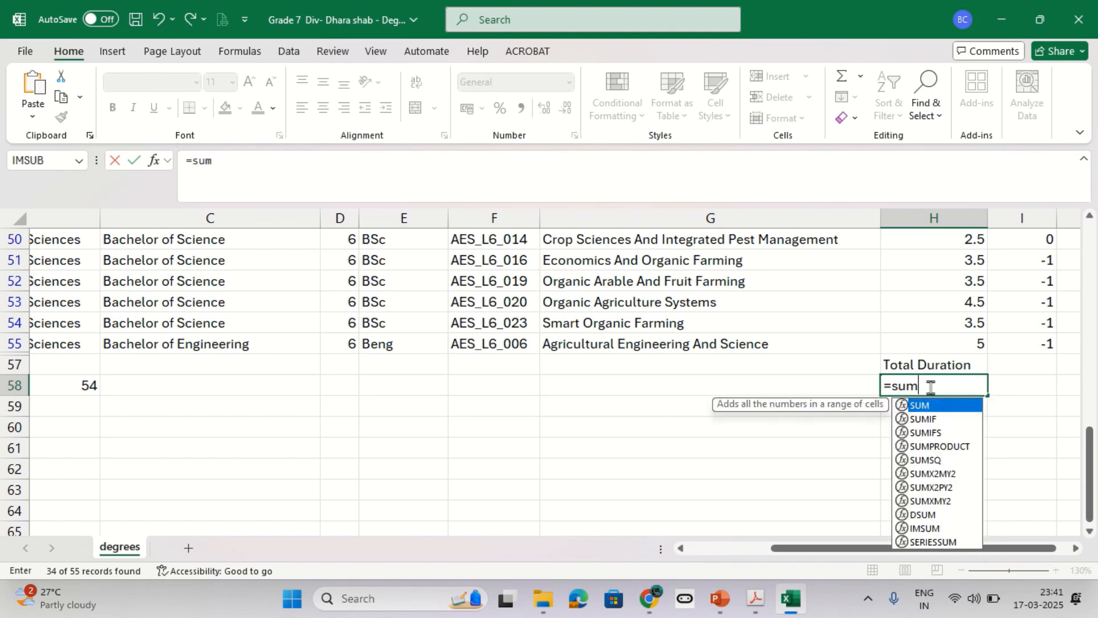
text(()
drag(928, 387, 894, 386)
click(933, 387)
drag(936, 342, 946, 257)
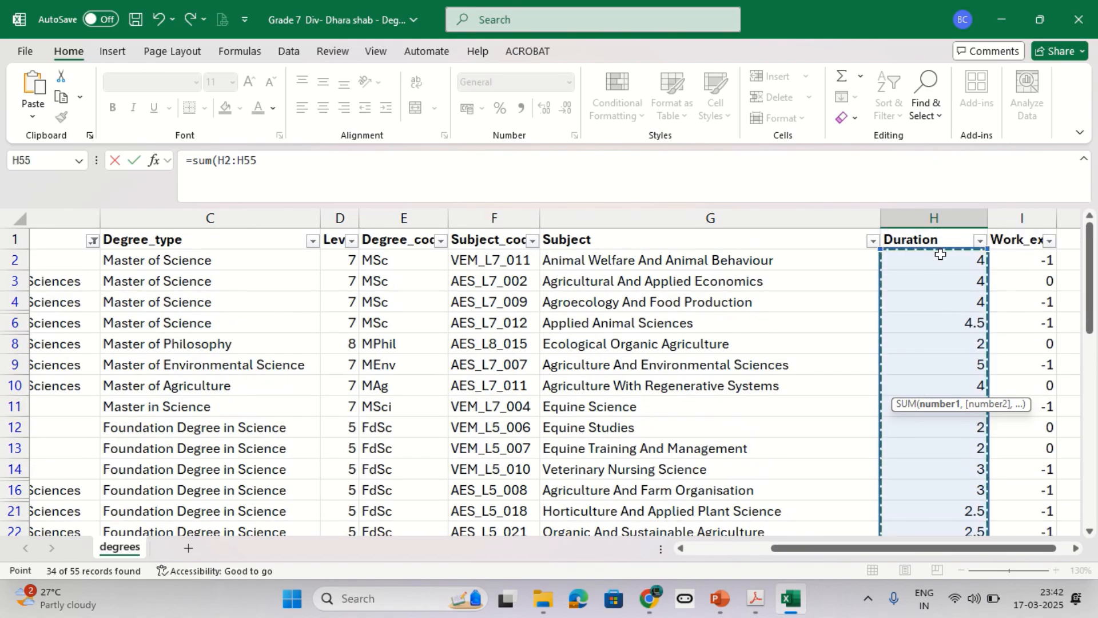
scroll(897, 375, down, 7)
scroll(894, 460, down, 6)
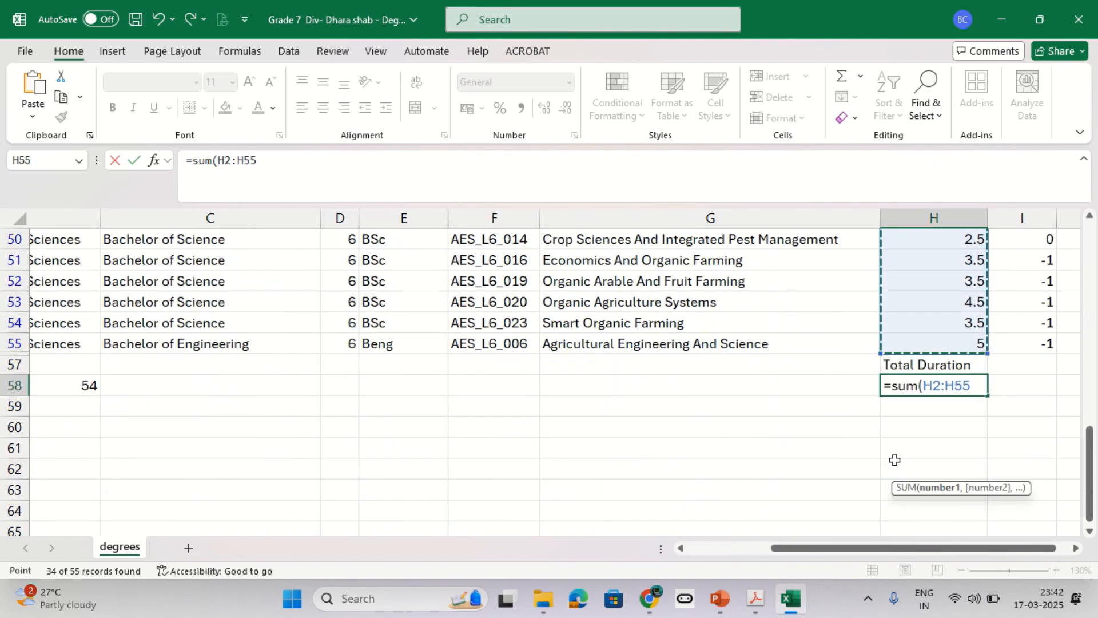
text())
key(Return)
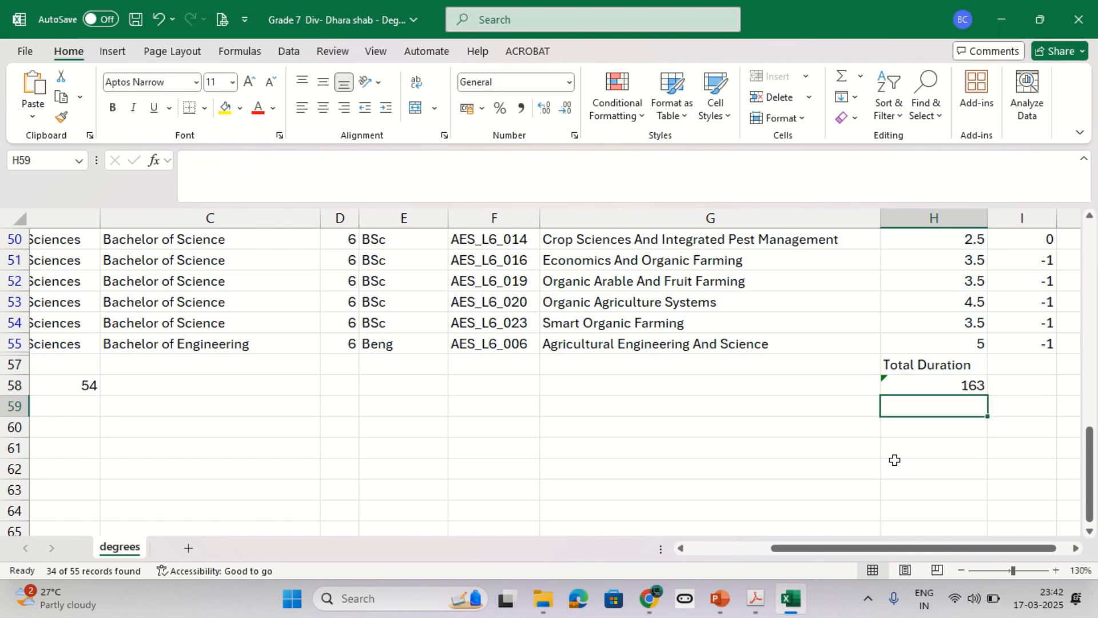
key(alt+Tab)
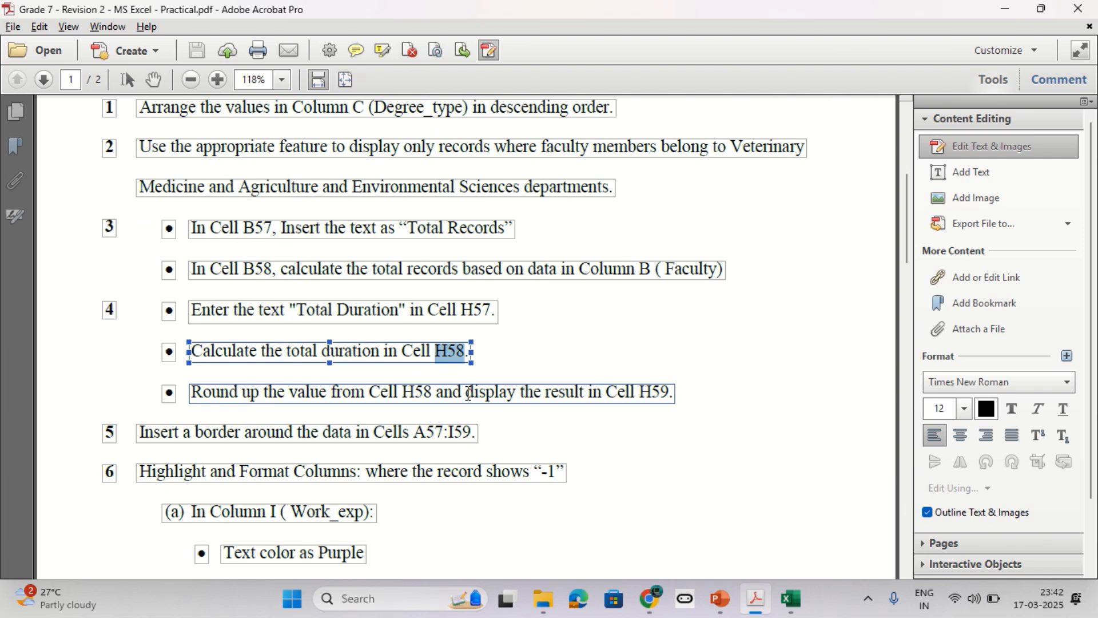
key(alt+Tab)
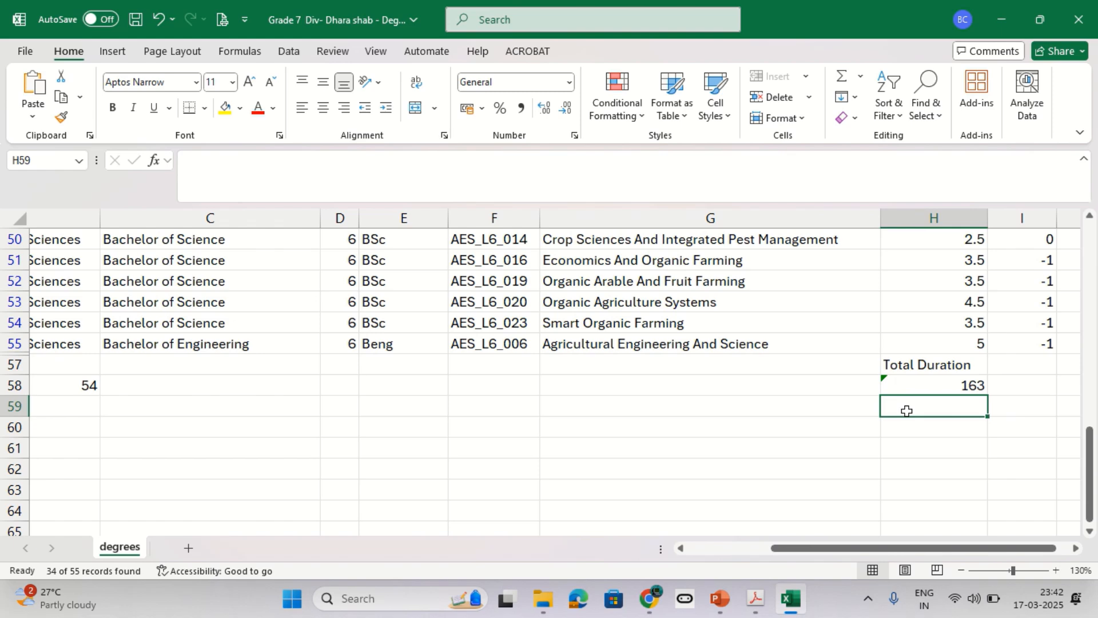
- Enter =ROUNDUP(H58,0) in H59 so the total rounds up to 163
text(=)
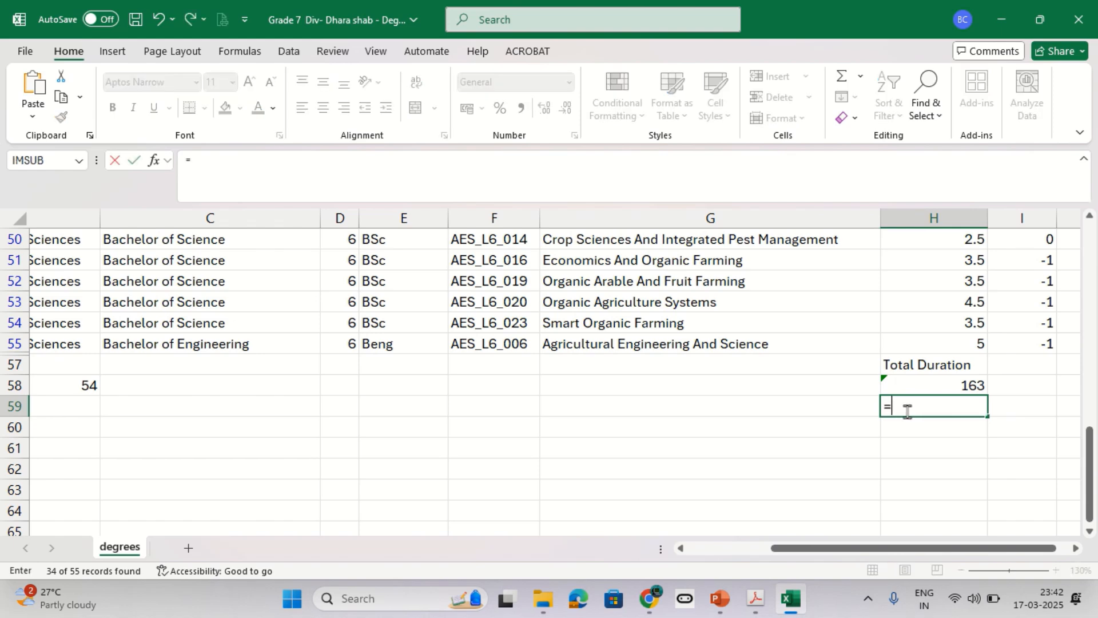
text(roun)
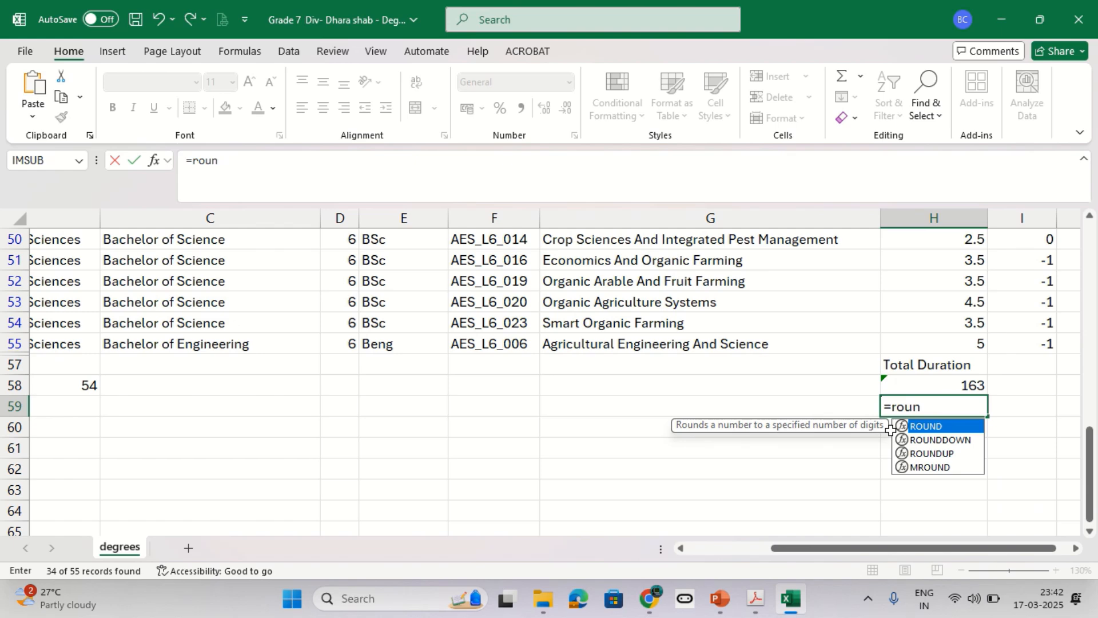
click(943, 441)
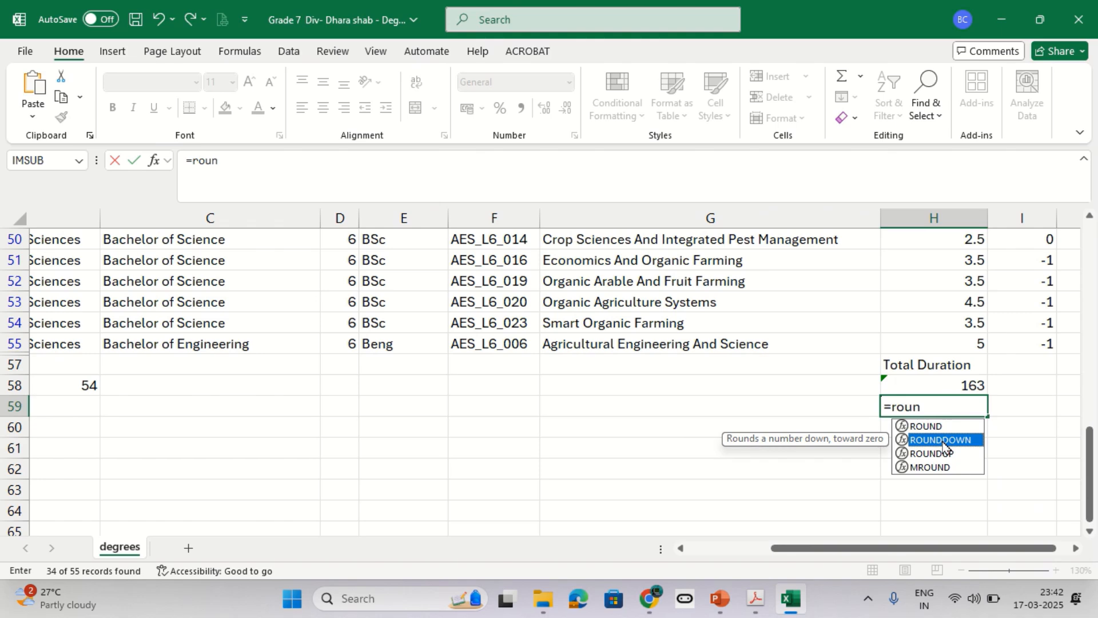
click(935, 455)
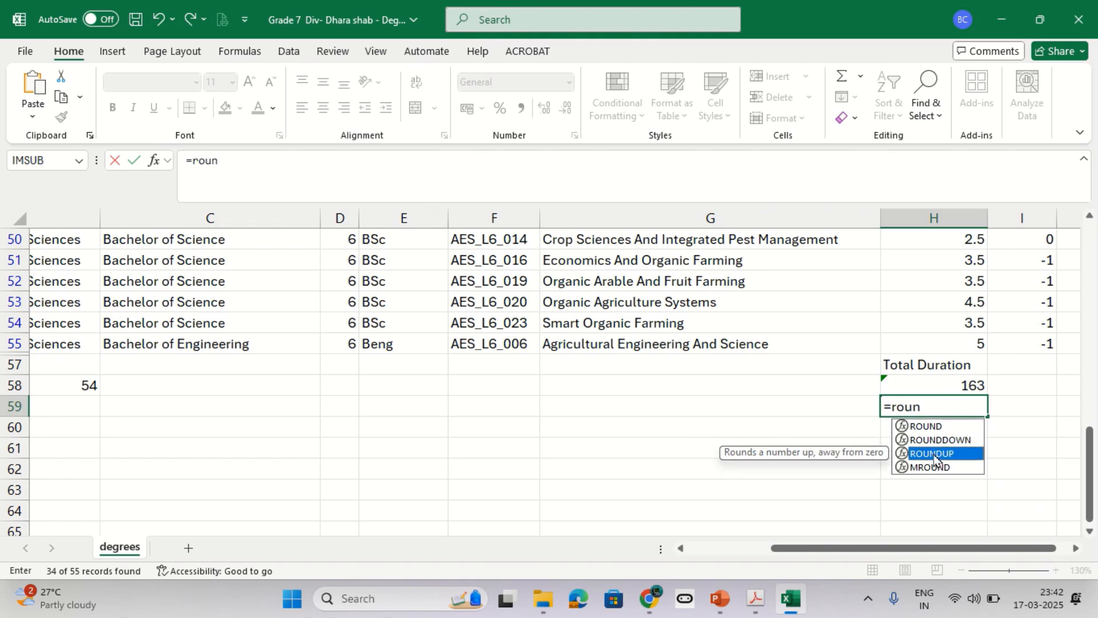
double_click(934, 456)
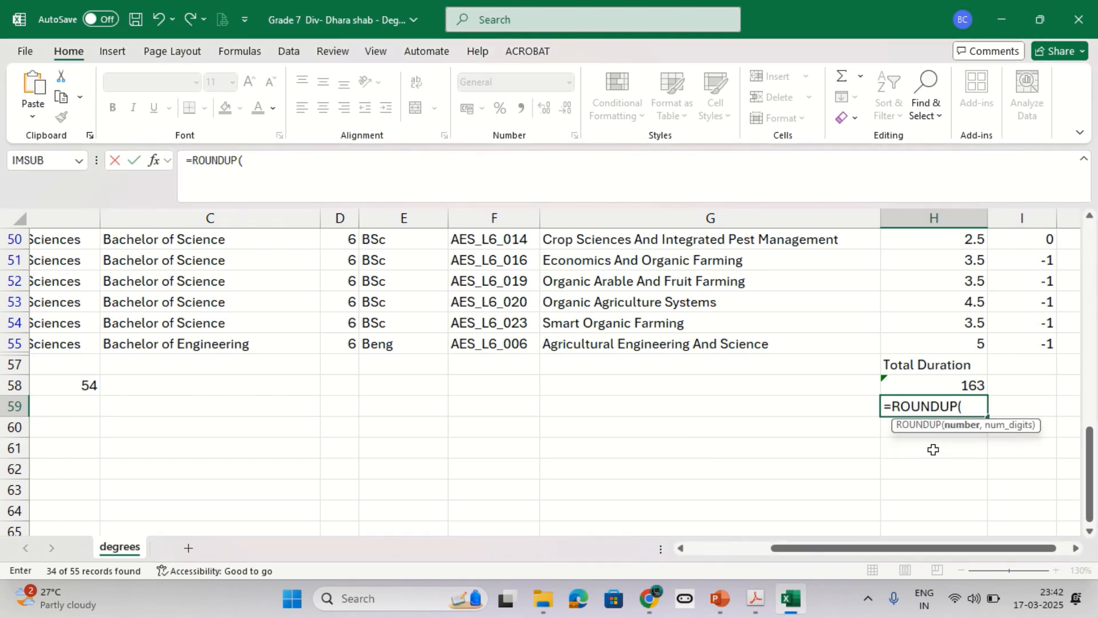
click(931, 382)
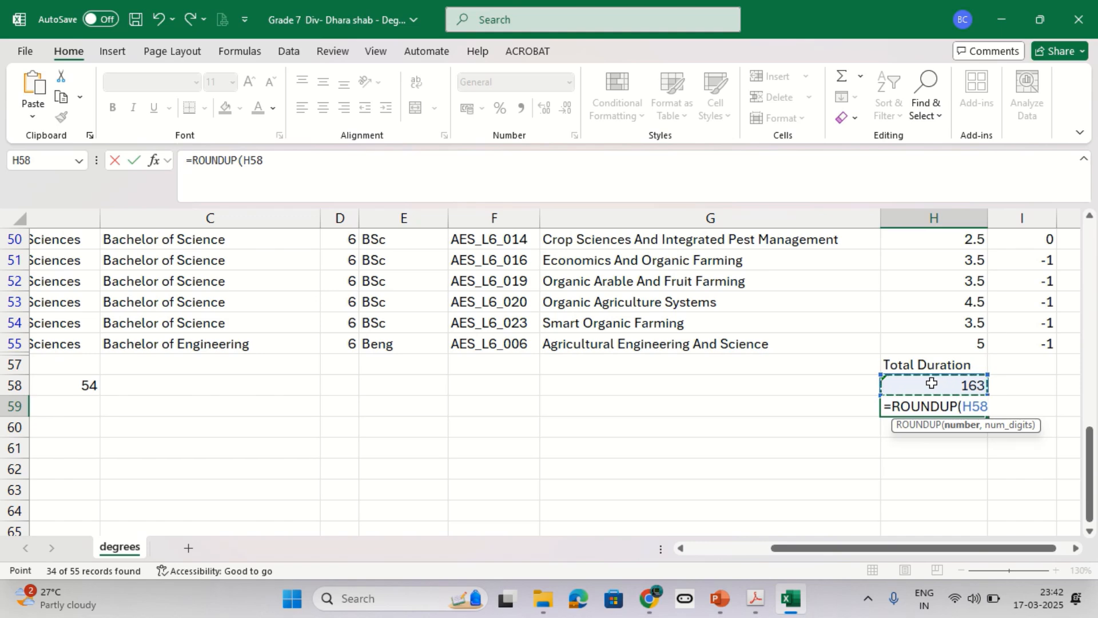
text(,0)
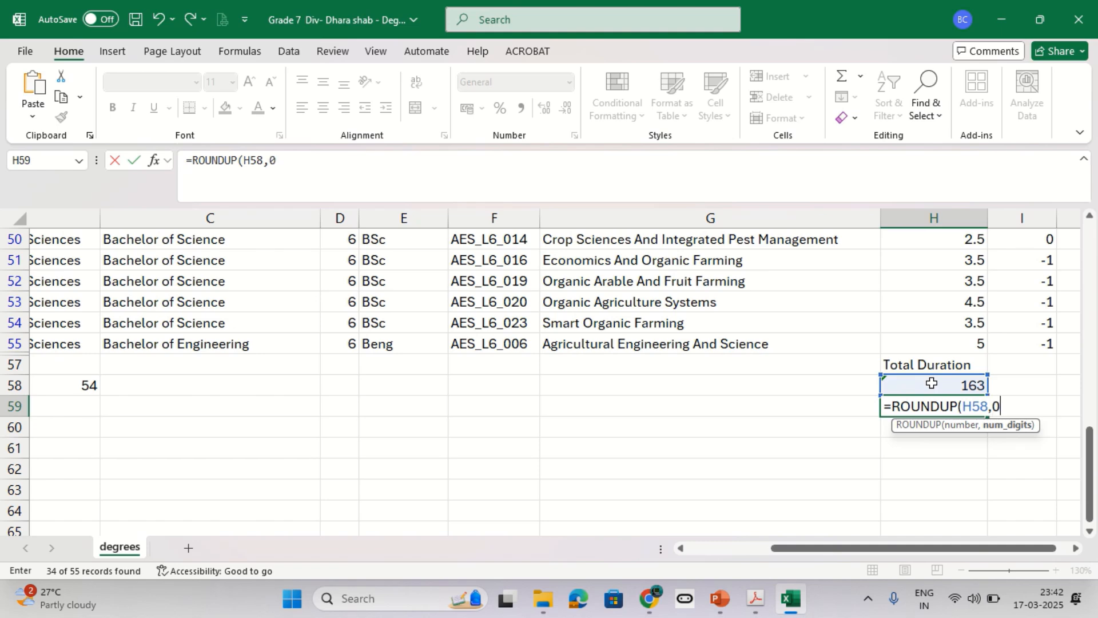
text())
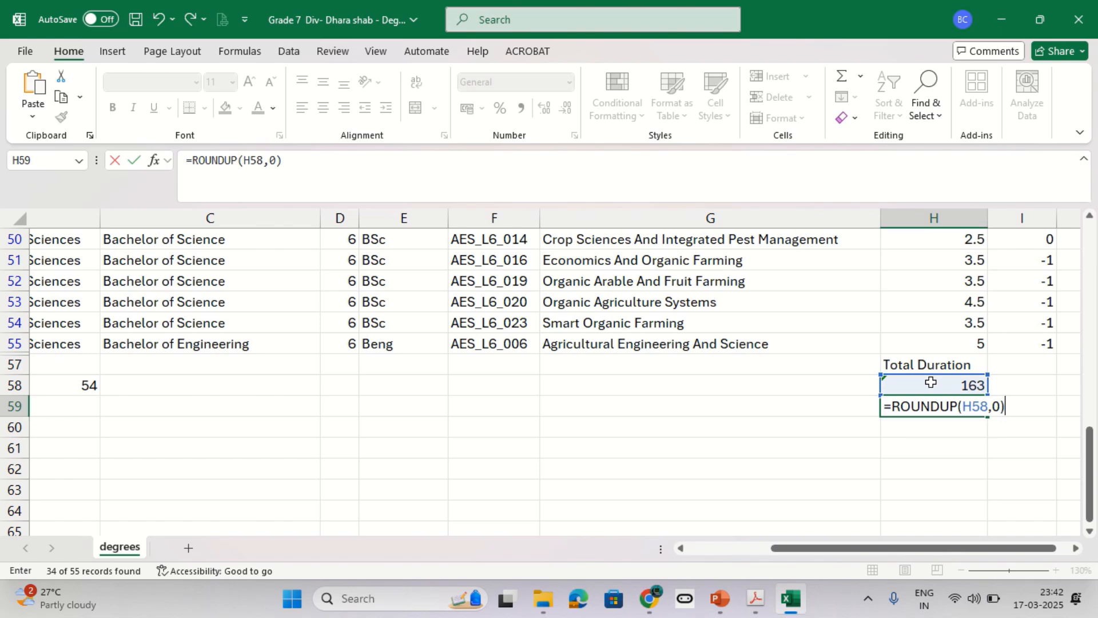
key(Return)
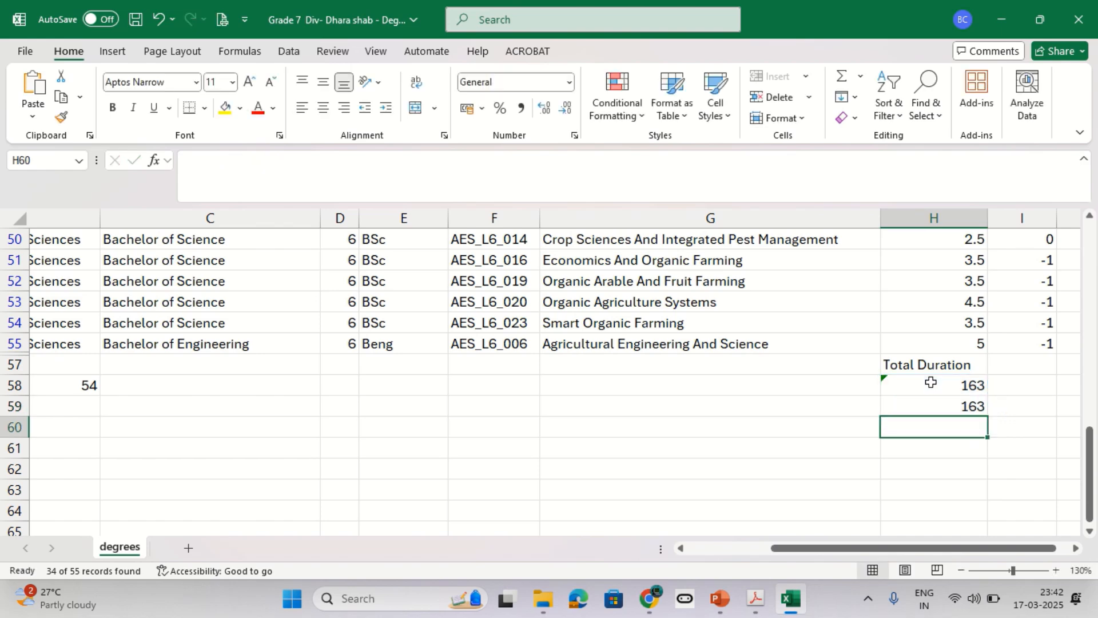
- Temporarily change H55 to 5.2 and compare the H58 sum with the H59 round-up
double_click(943, 342)
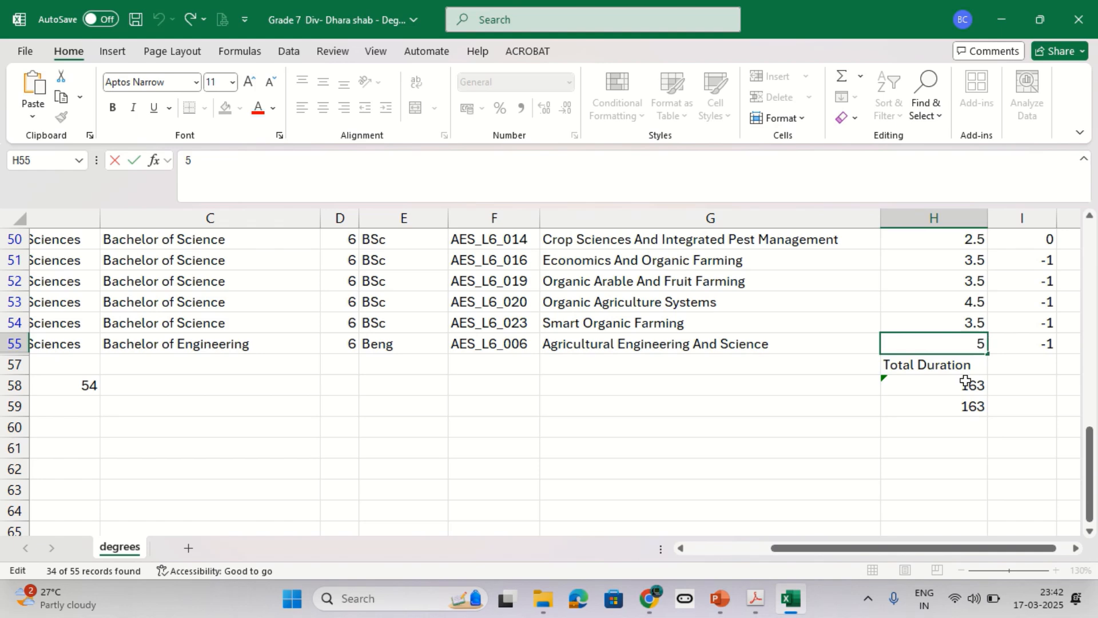
text(.2)
key(Return)
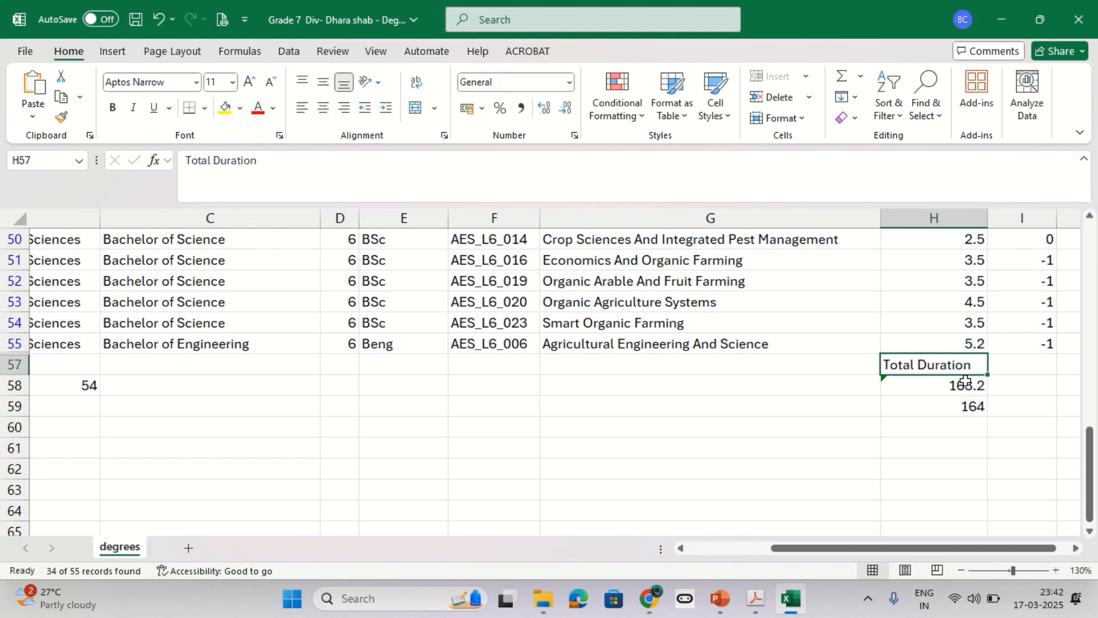
click(956, 406)
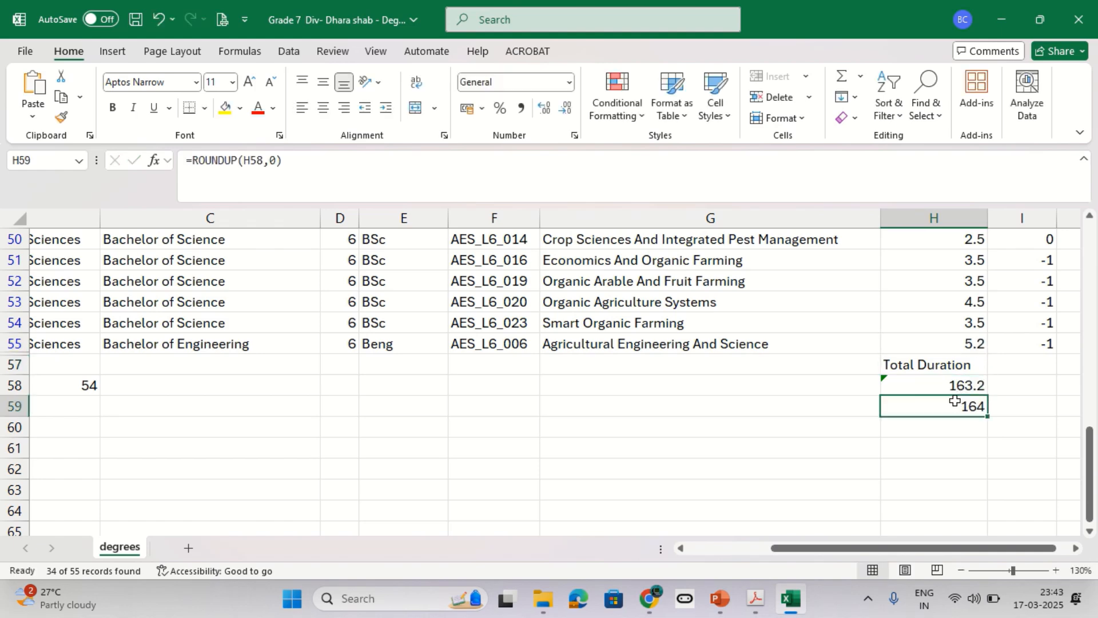
click(967, 342)
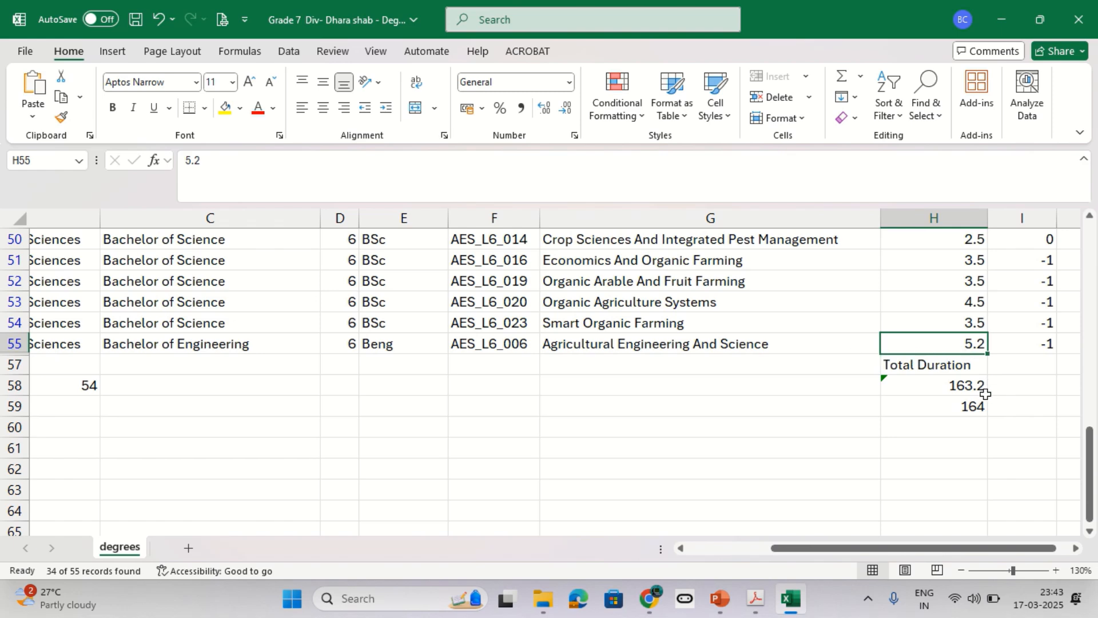
click(966, 384)
click(971, 405)
click(976, 384)
click(976, 403)
click(976, 385)
click(972, 408)
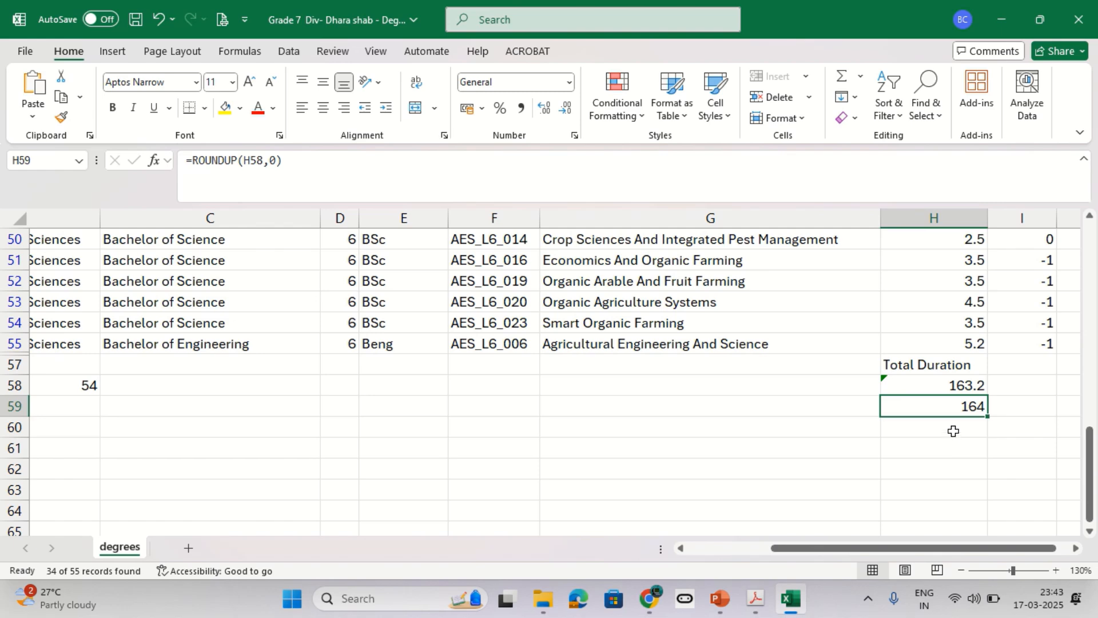
double_click(973, 406)
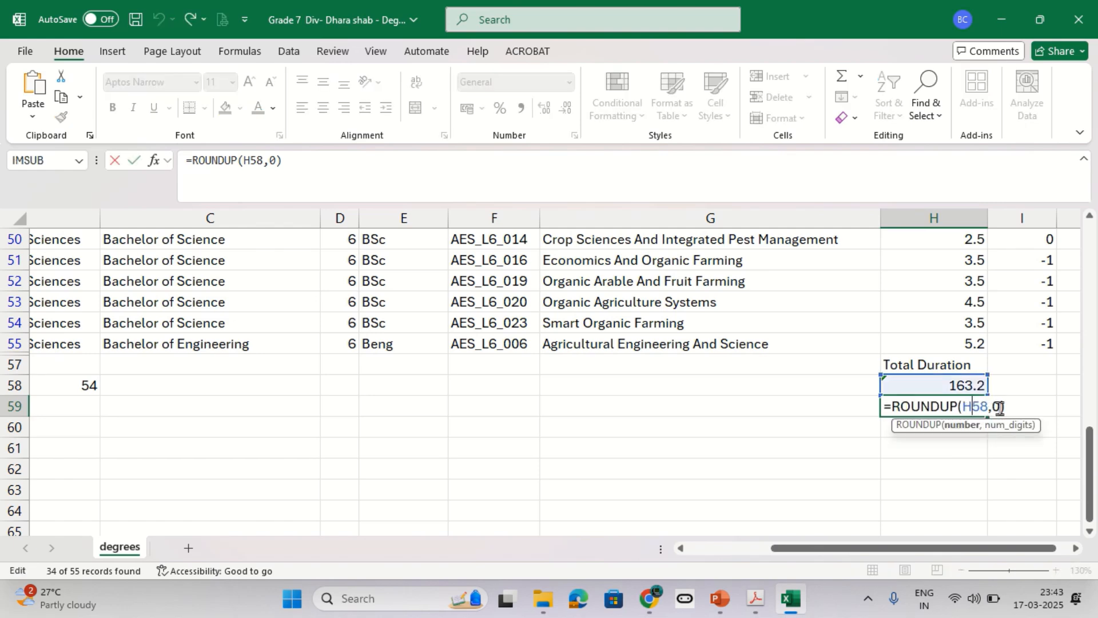
click(998, 407)
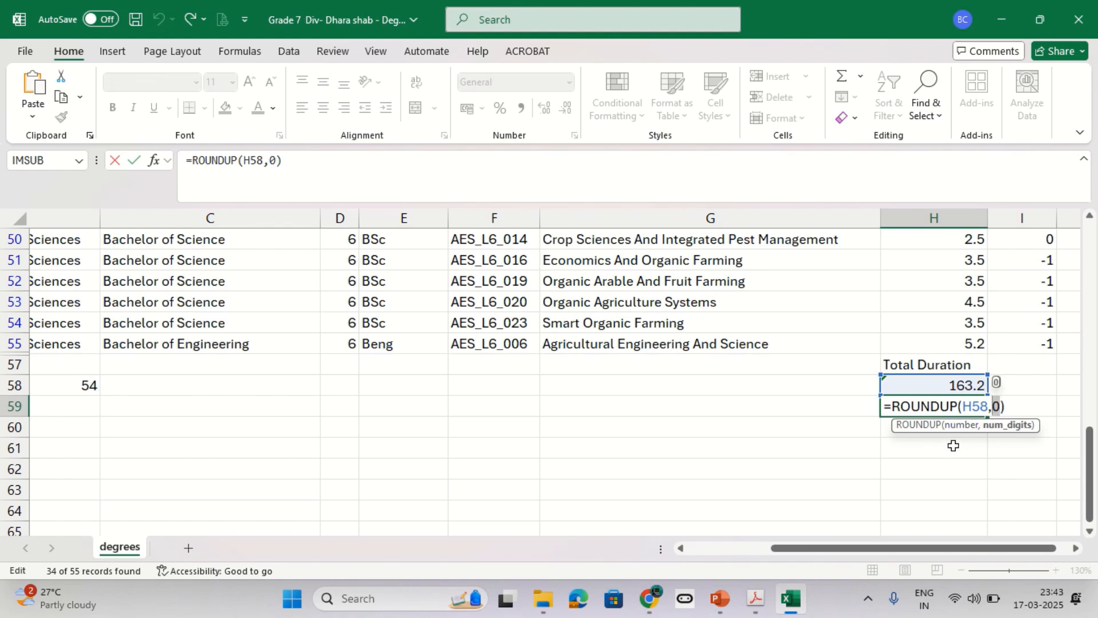
key(Return)
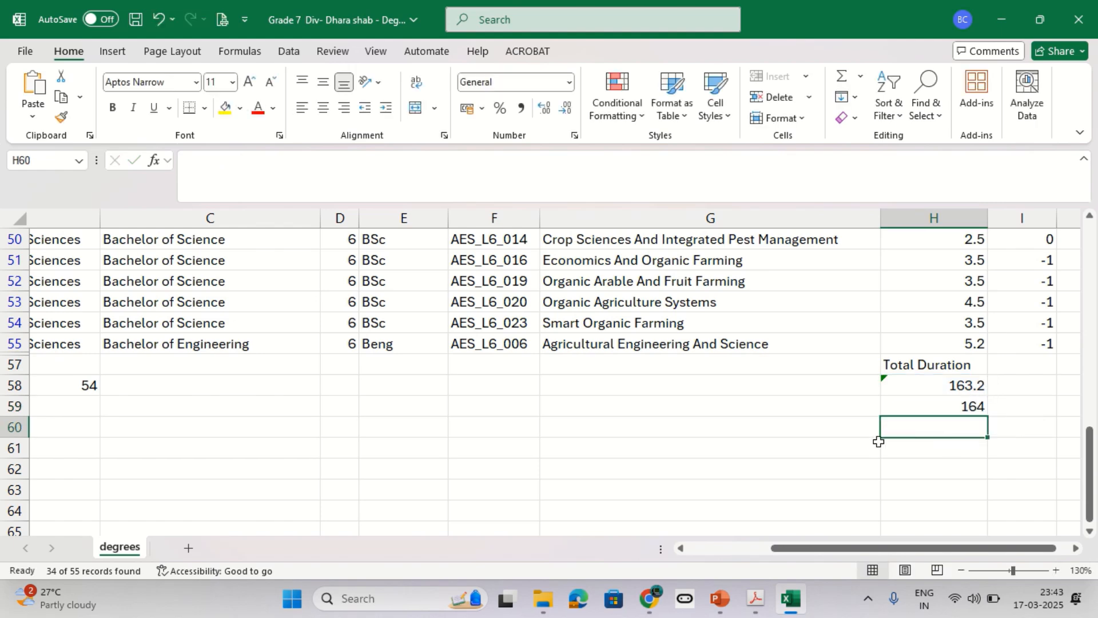
- Restore H55 to 5 and confirm H59 shows 163 again
double_click(967, 342)
drag(972, 343, 1024, 350)
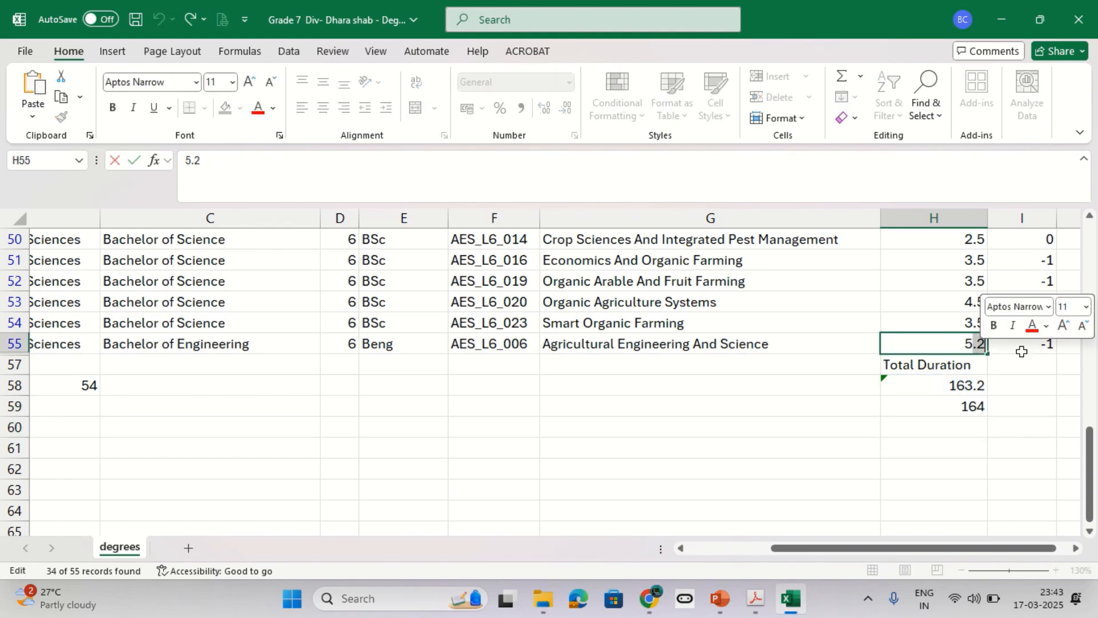
key(BackSpace)
key(Return)
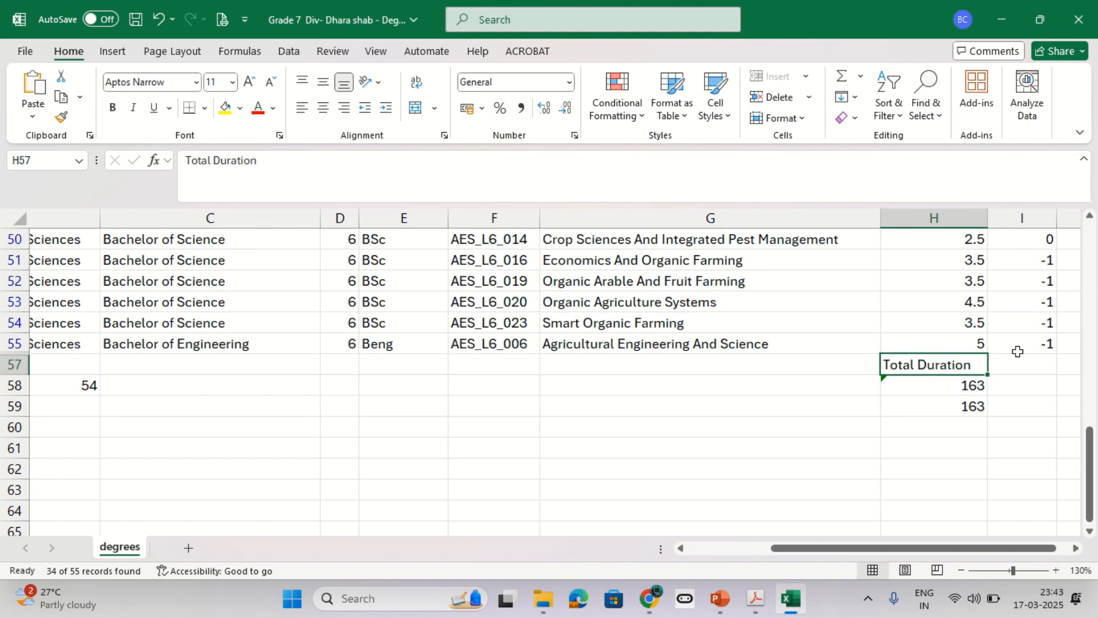
click(955, 407)
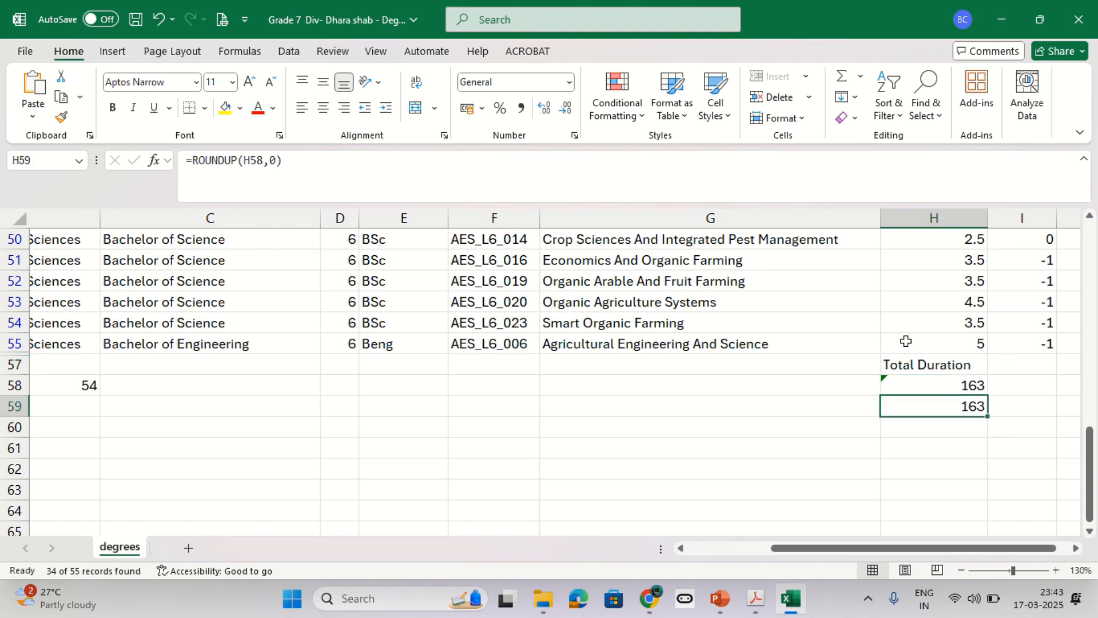
key(alt+Tab)
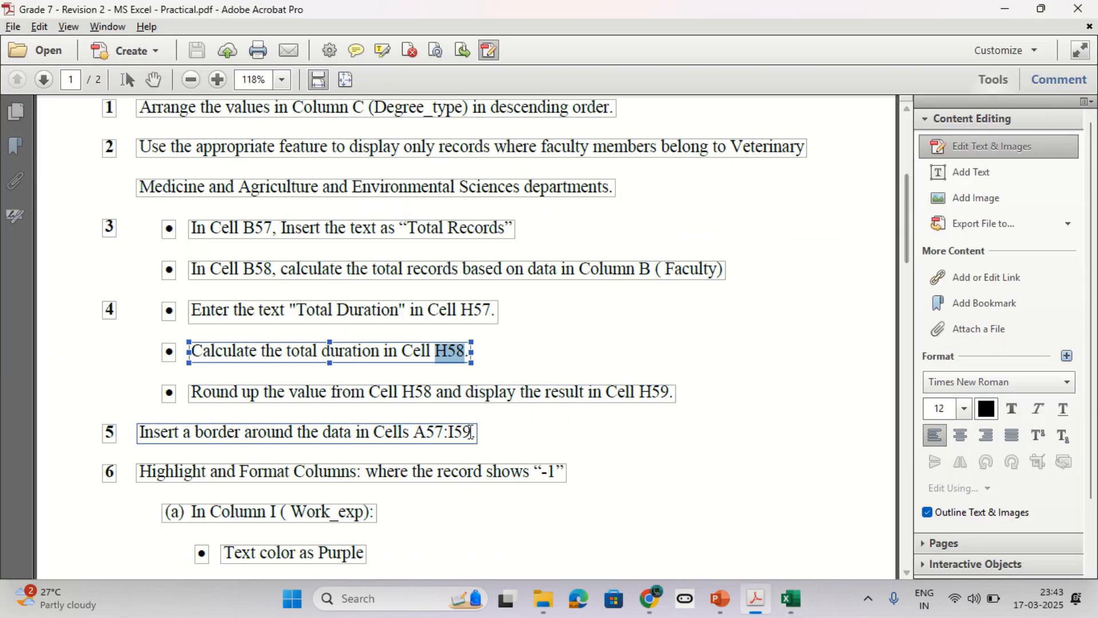
- Highlight the item 5 border instruction in the PDF
click(126, 76)
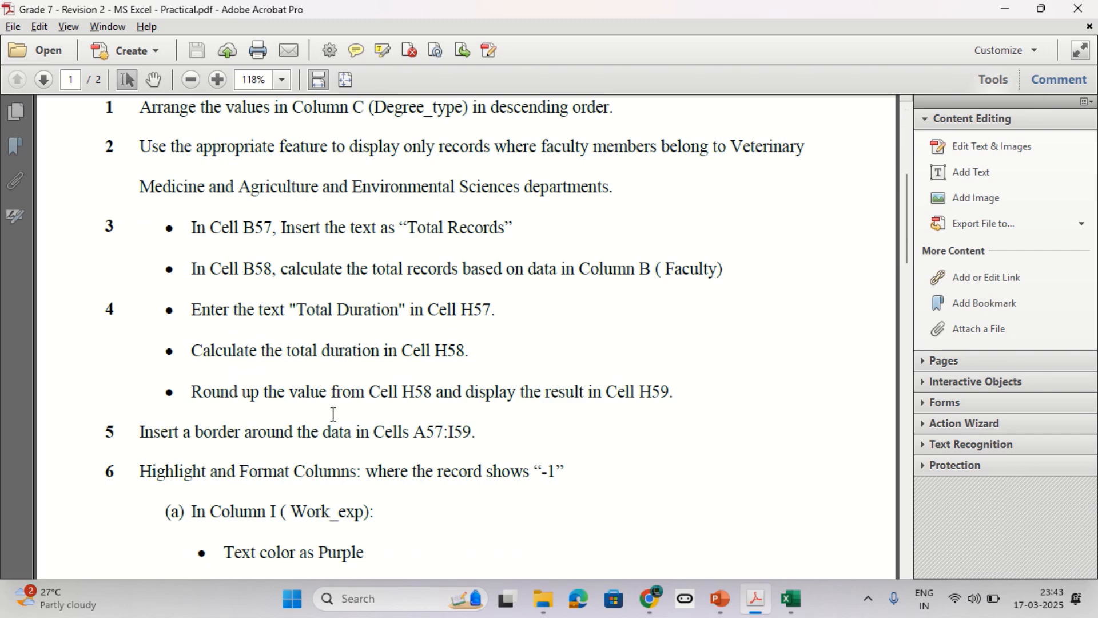
scroll(333, 416, down, 1)
drag(162, 383, 499, 390)
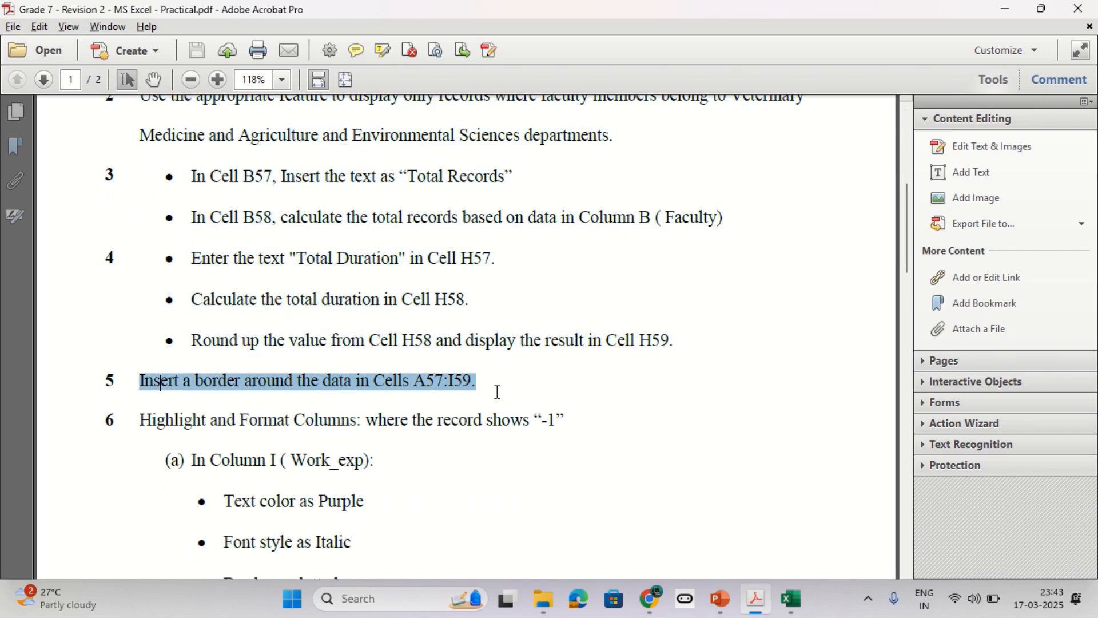
key(alt+Tab)
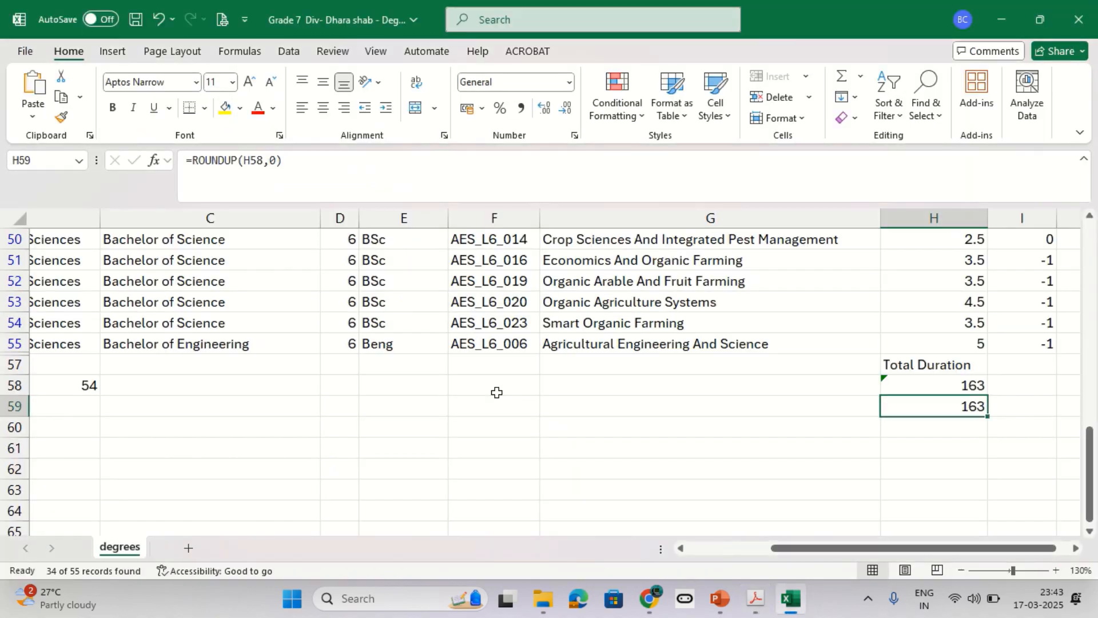
key(alt+Tab)
key(alt+Tab)
drag(812, 549, 529, 549)
- Apply All Borders to cells A57:I59
drag(60, 366, 975, 397)
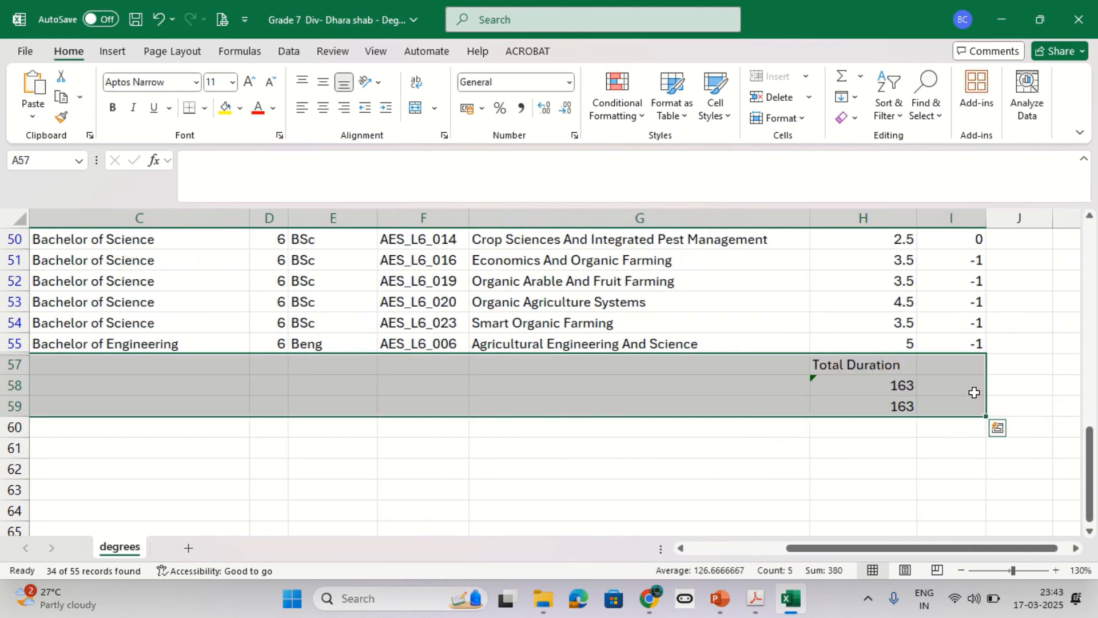
key(alt+Tab)
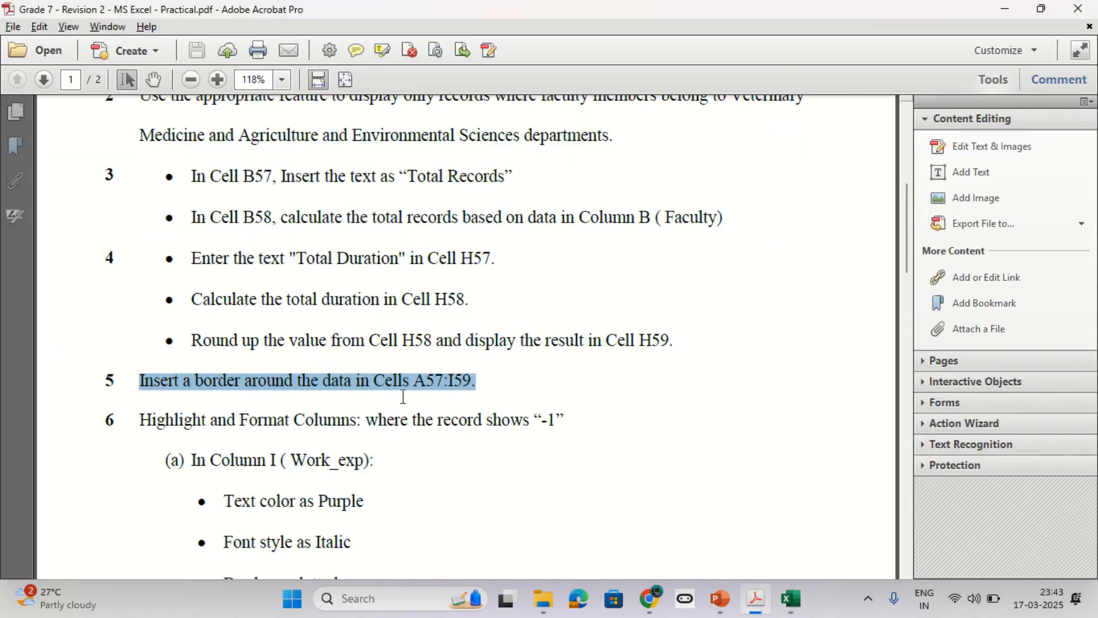
key(alt+Tab)
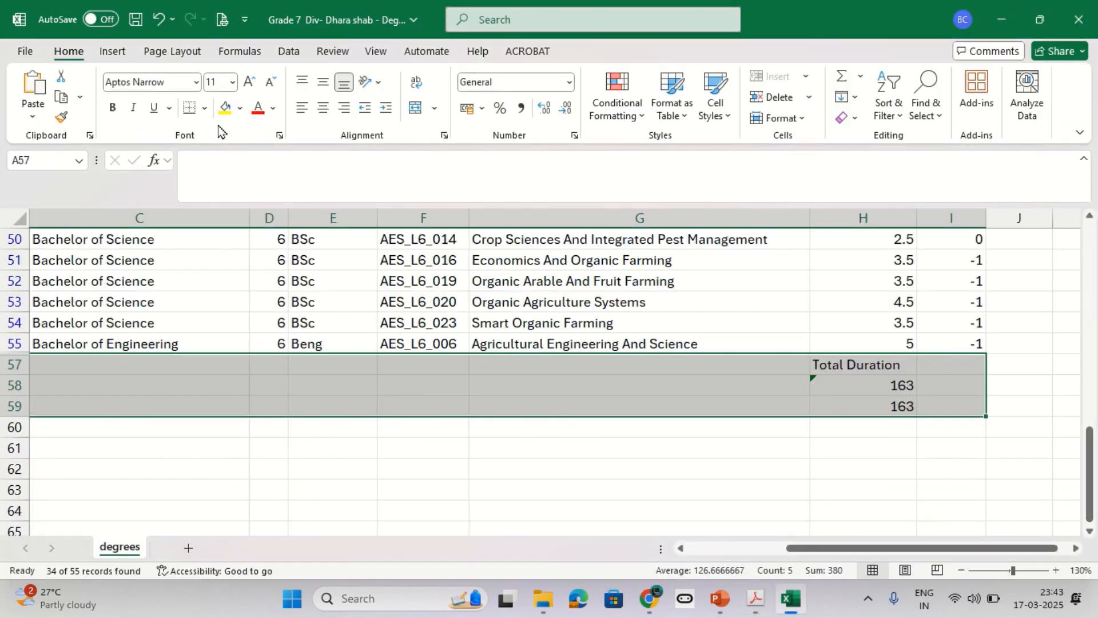
click(204, 109)
click(218, 267)
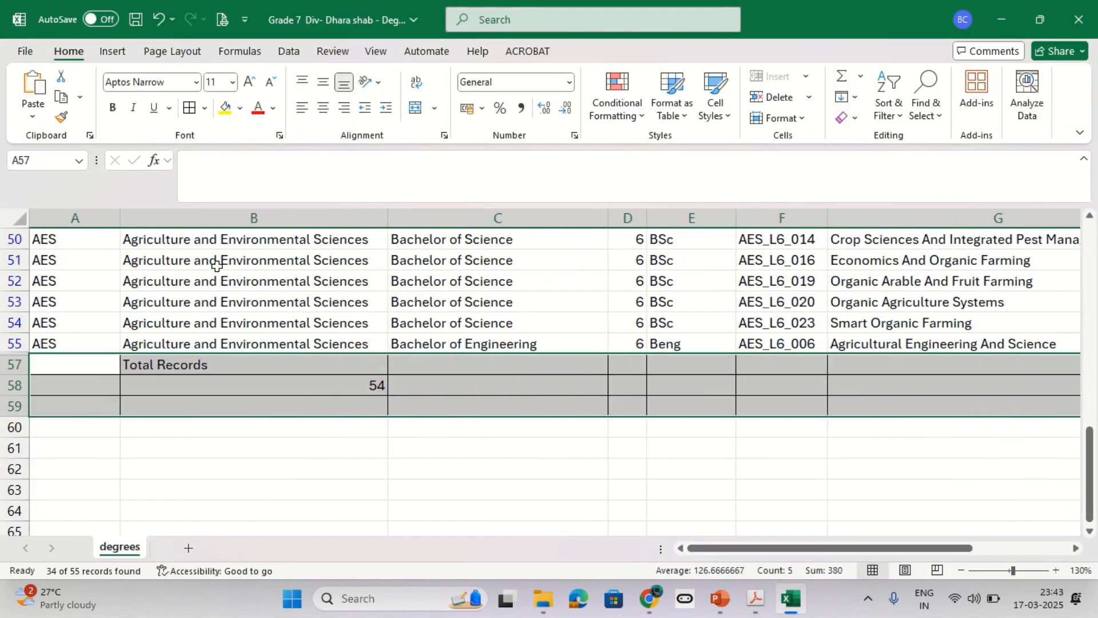
key(alt+Tab)
scroll(369, 416, down, 4)
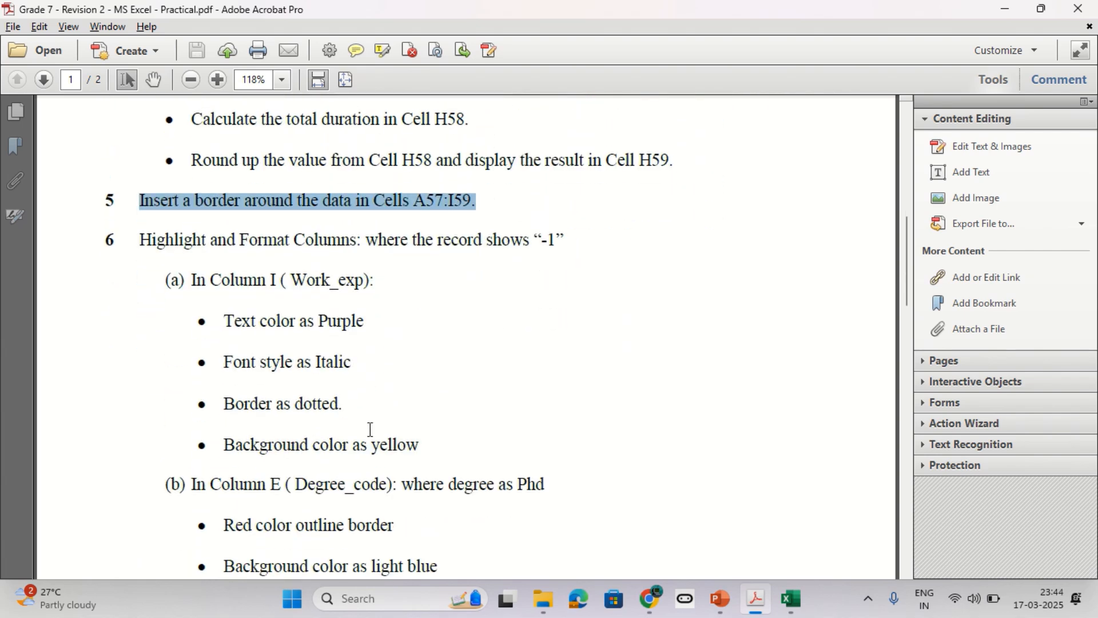
- Read task 6 on formatting the -1 Work_exp records, marking the column name 'Work'
drag(141, 247, 579, 255)
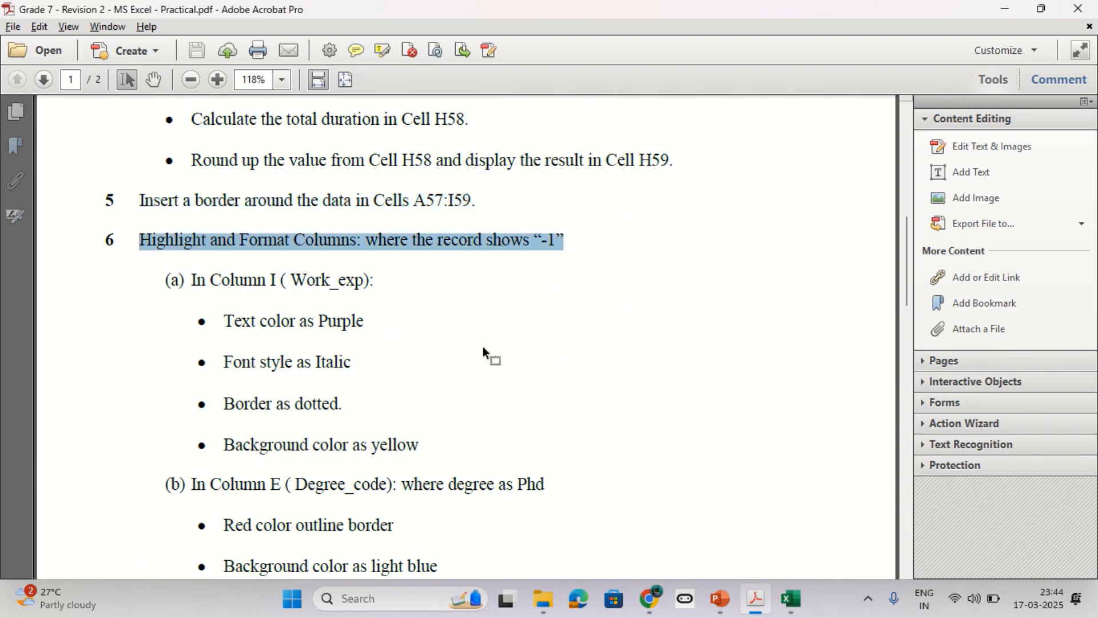
scroll(483, 345, up, 3)
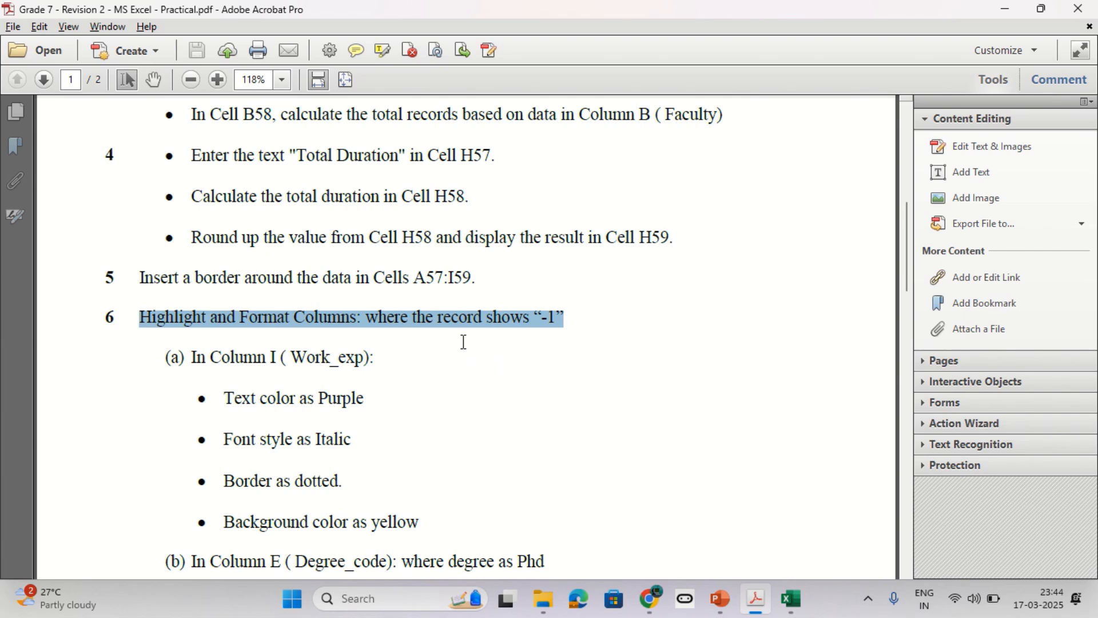
click(463, 341)
double_click(299, 359)
key(alt+Tab)
scroll(542, 384, up, 10)
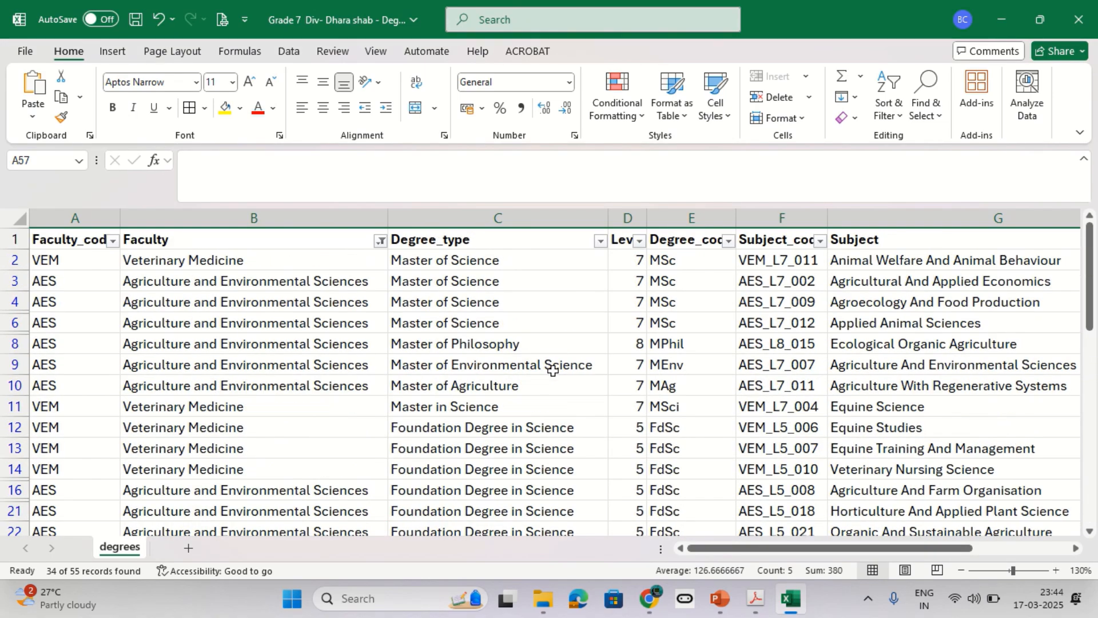
- Select column I and start an Equal To highlight rule with value -1
drag(693, 548, 925, 559)
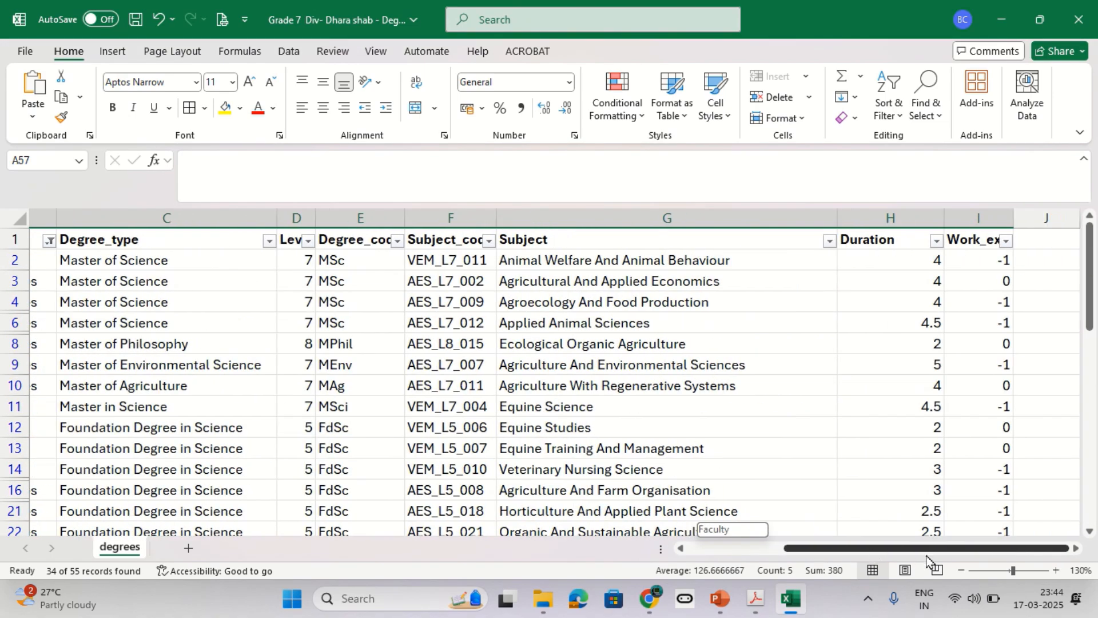
click(985, 218)
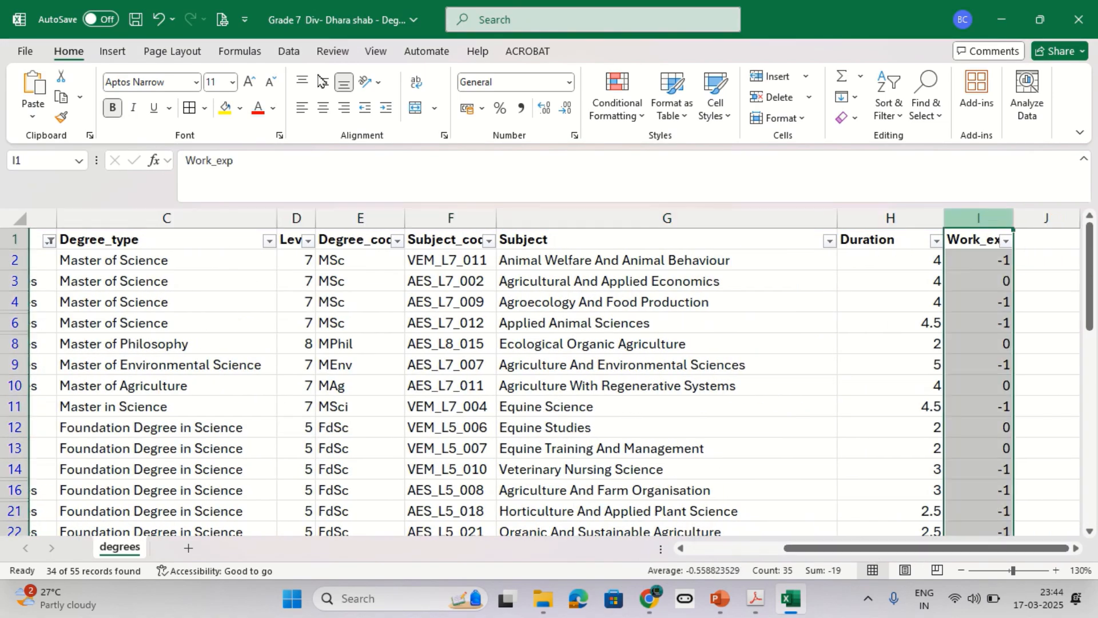
click(611, 101)
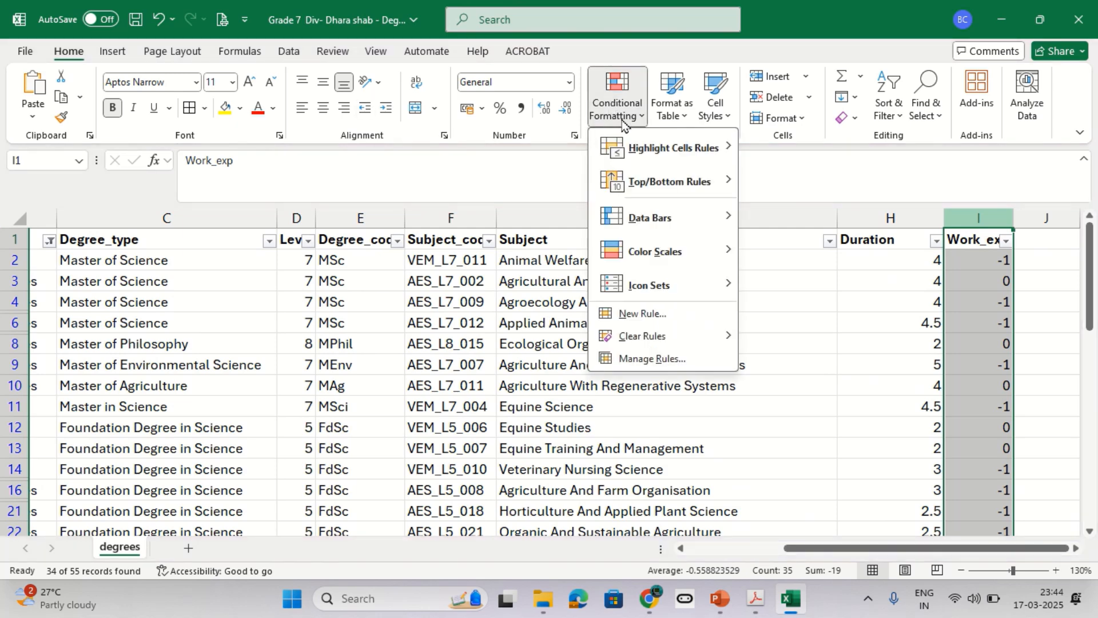
mouse_move(630, 158)
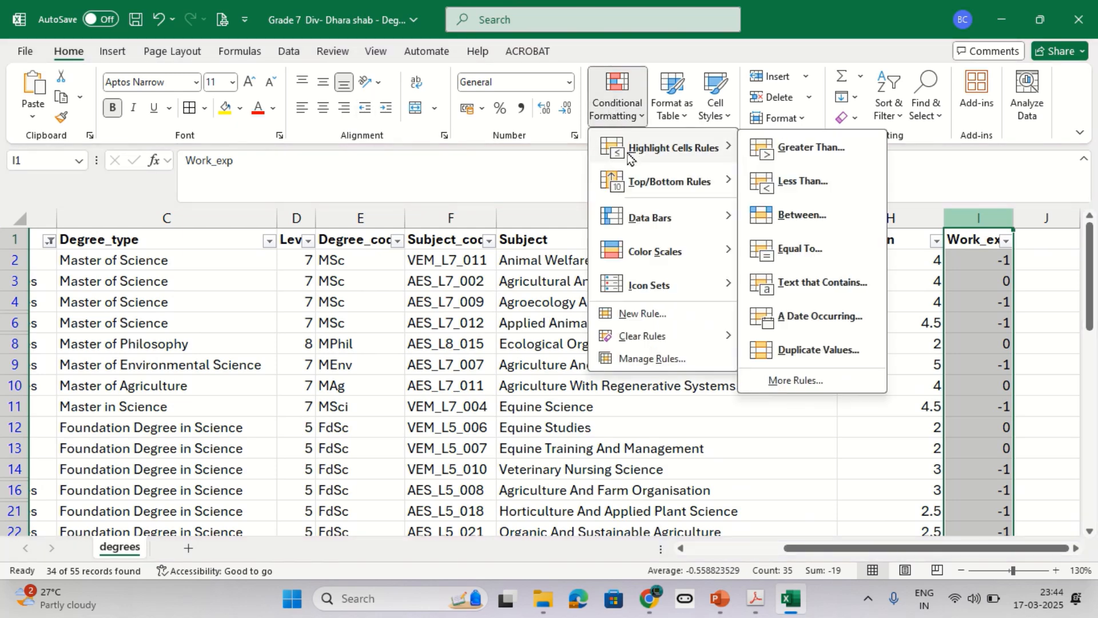
key(alt+Tab)
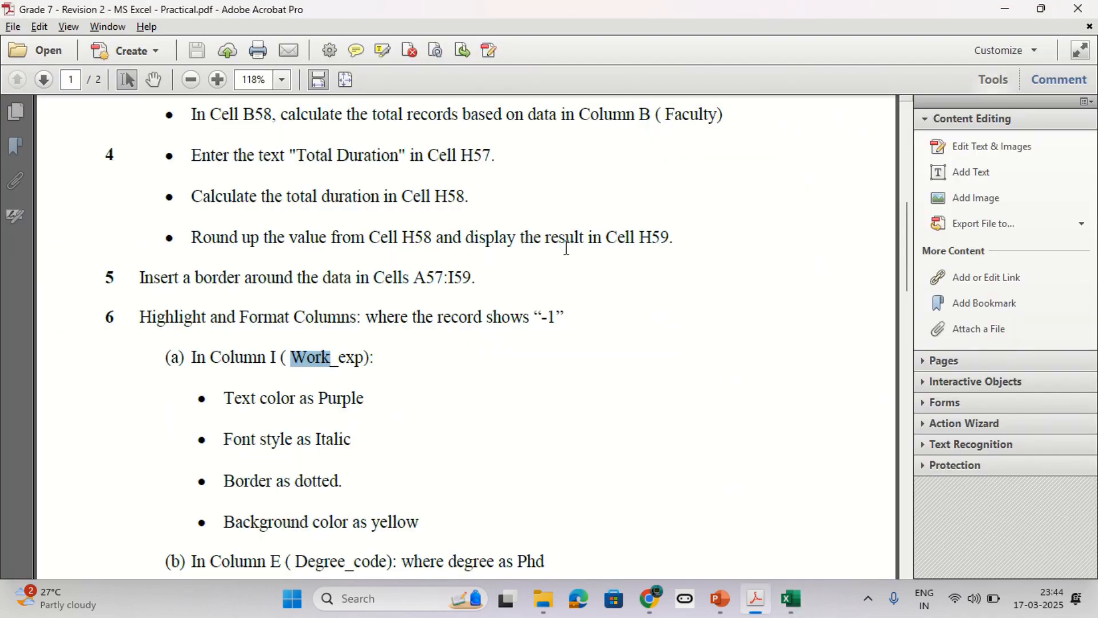
key(alt+Tab)
click(611, 108)
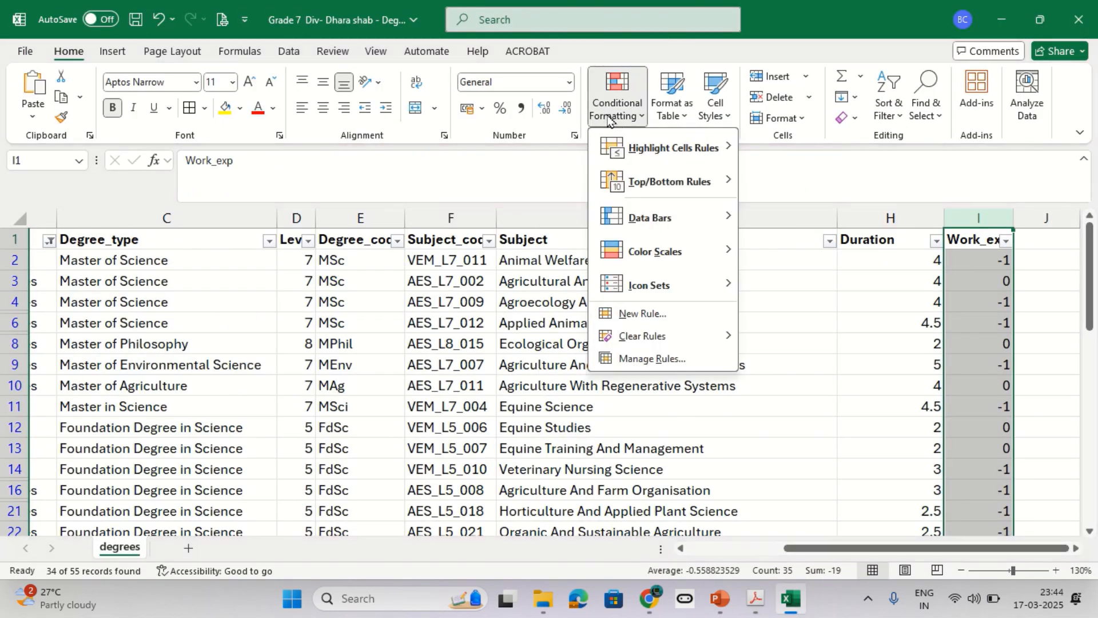
mouse_move(641, 154)
click(801, 247)
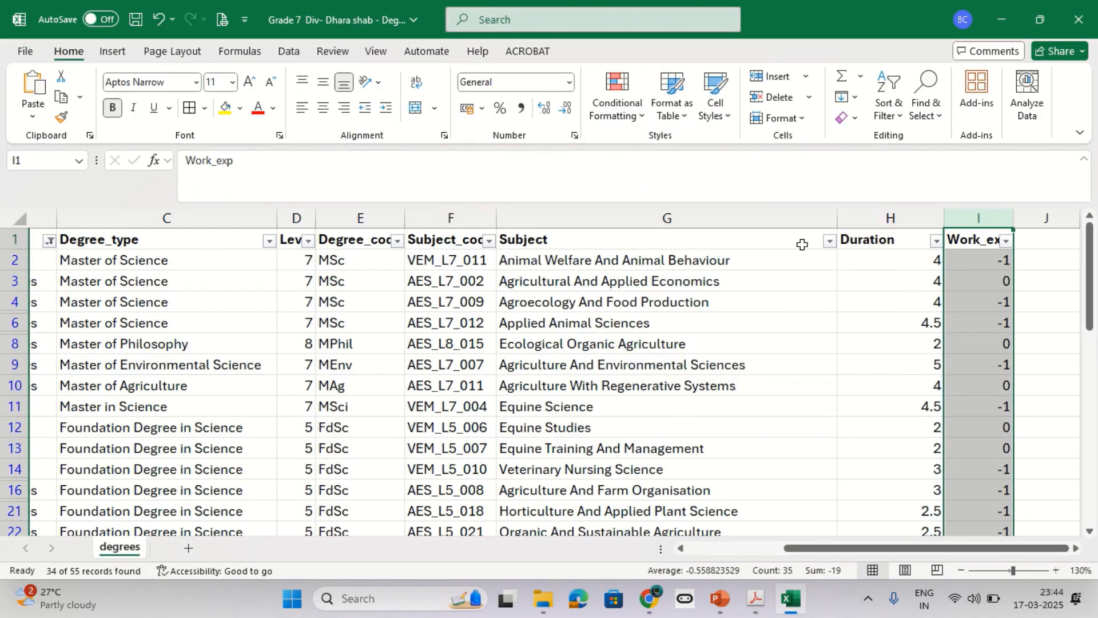
text(-1)
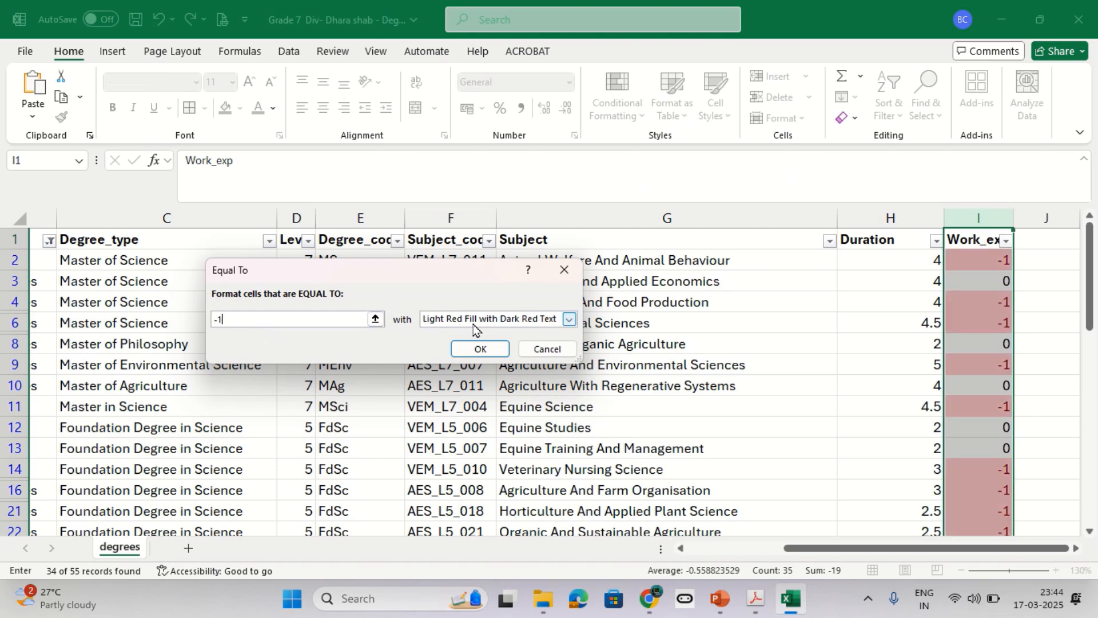
click(475, 321)
click(475, 322)
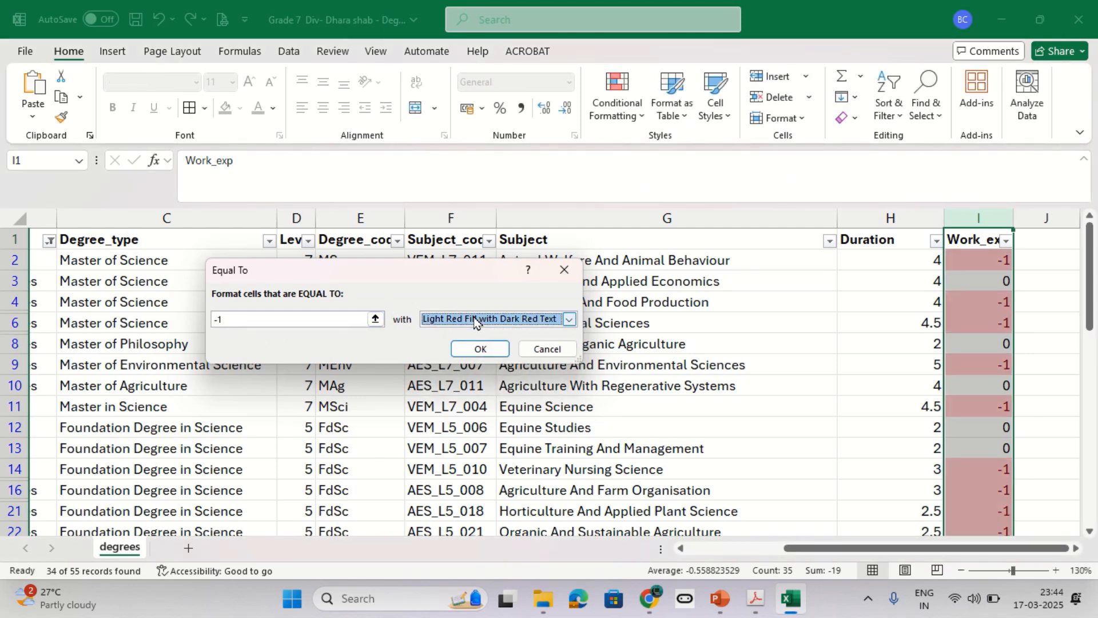
- Check the PDF's italic, dotted and yellow requirements, then choose Custom Format for the rule
key(alt+Tab)
key(alt+Tab)
key(Tab)
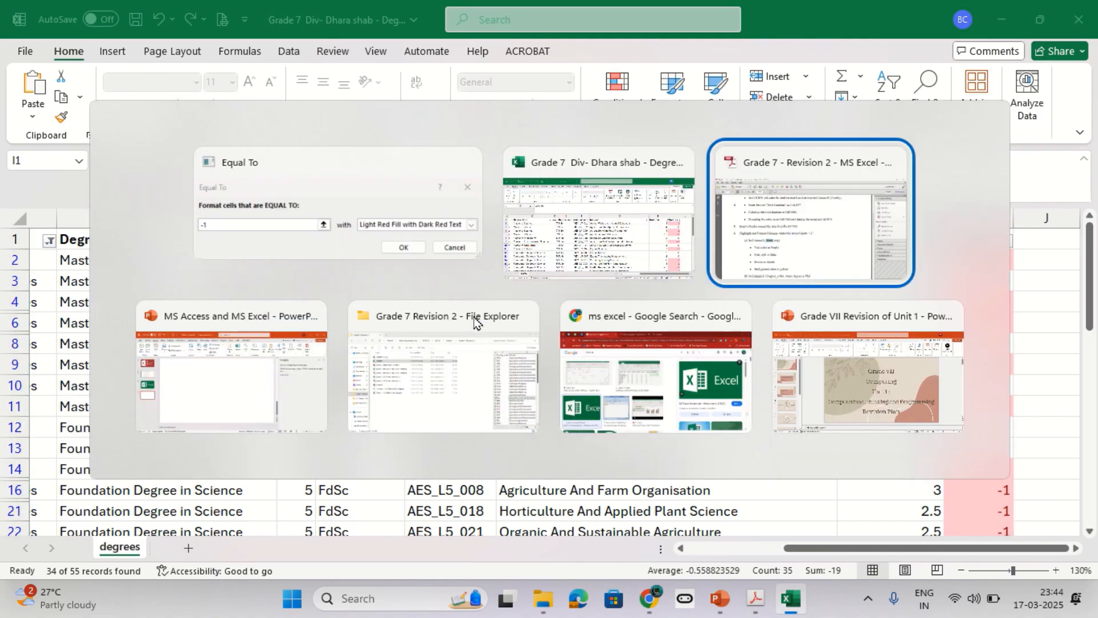
scroll(363, 406, down, 2)
scroll(363, 406, down, 3)
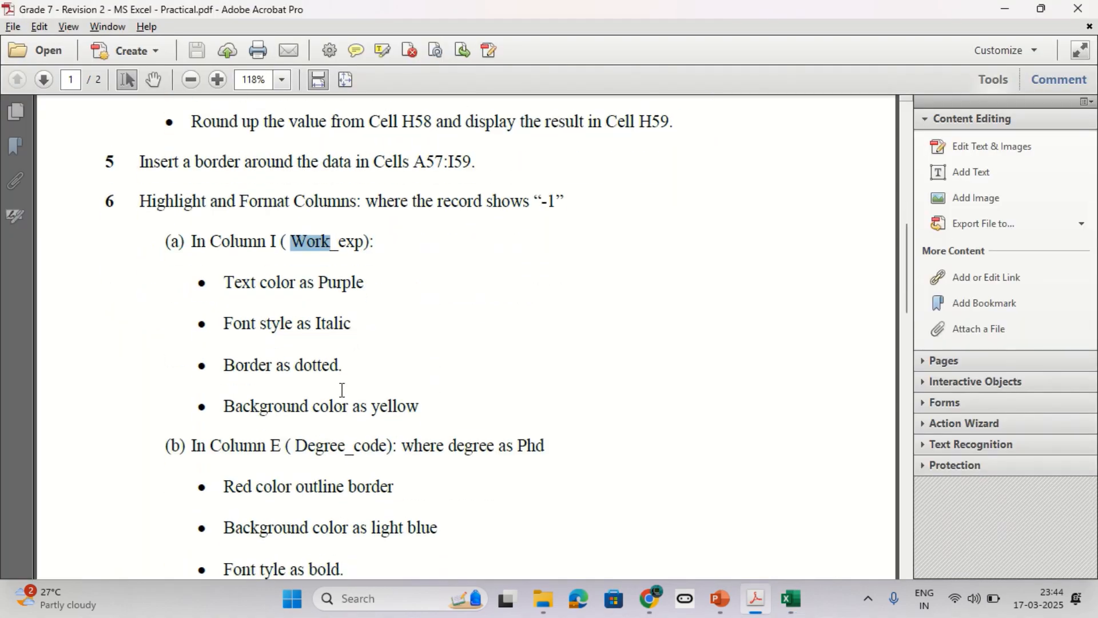
double_click(320, 327)
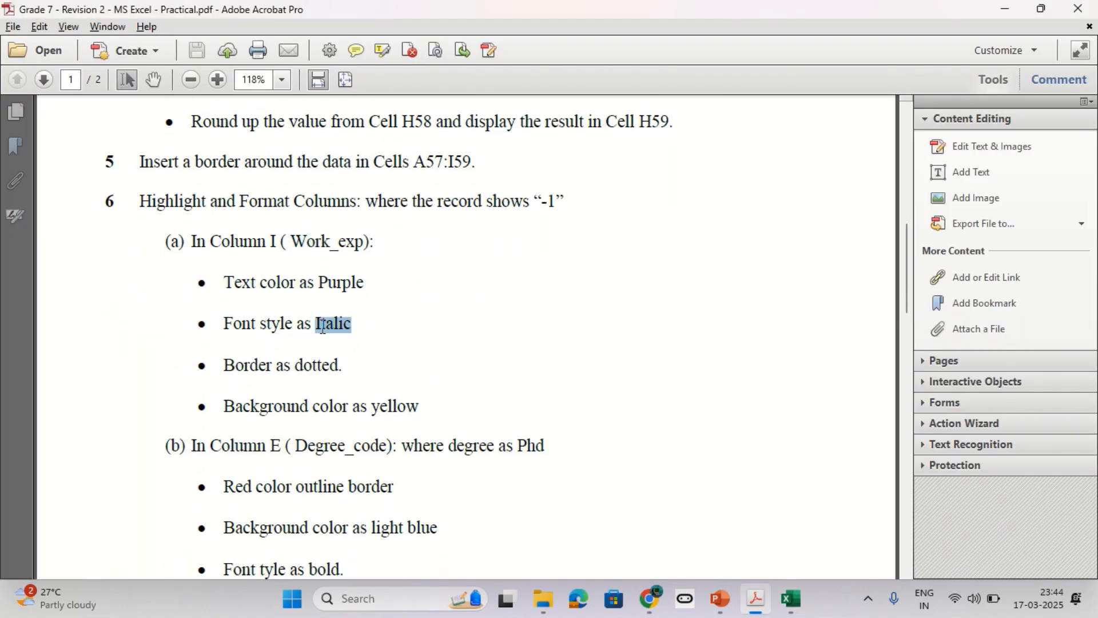
double_click(310, 370)
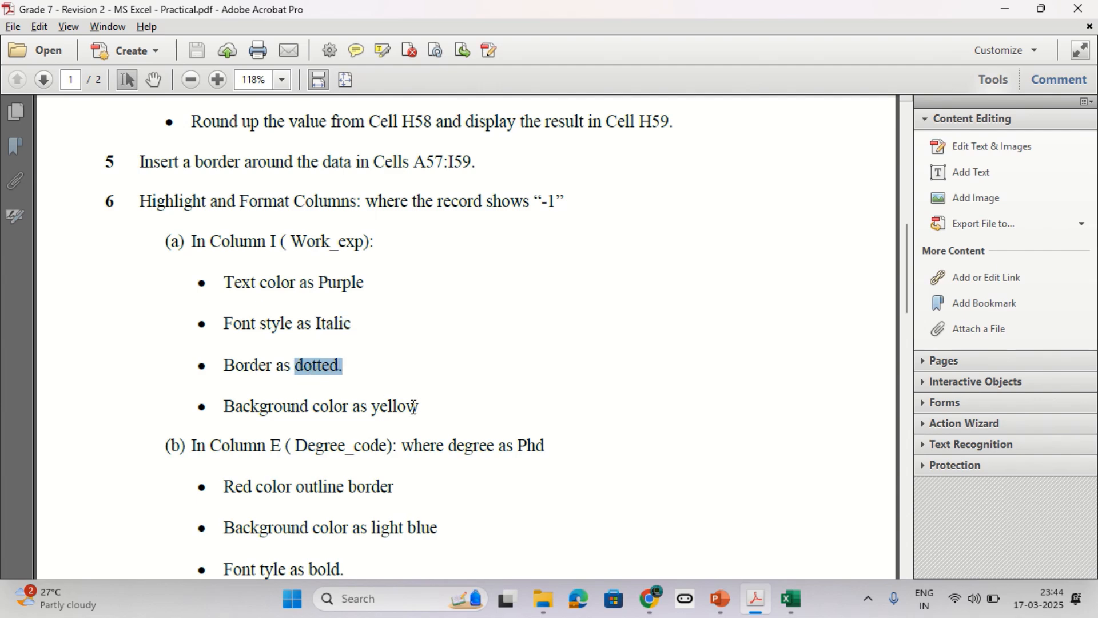
double_click(395, 407)
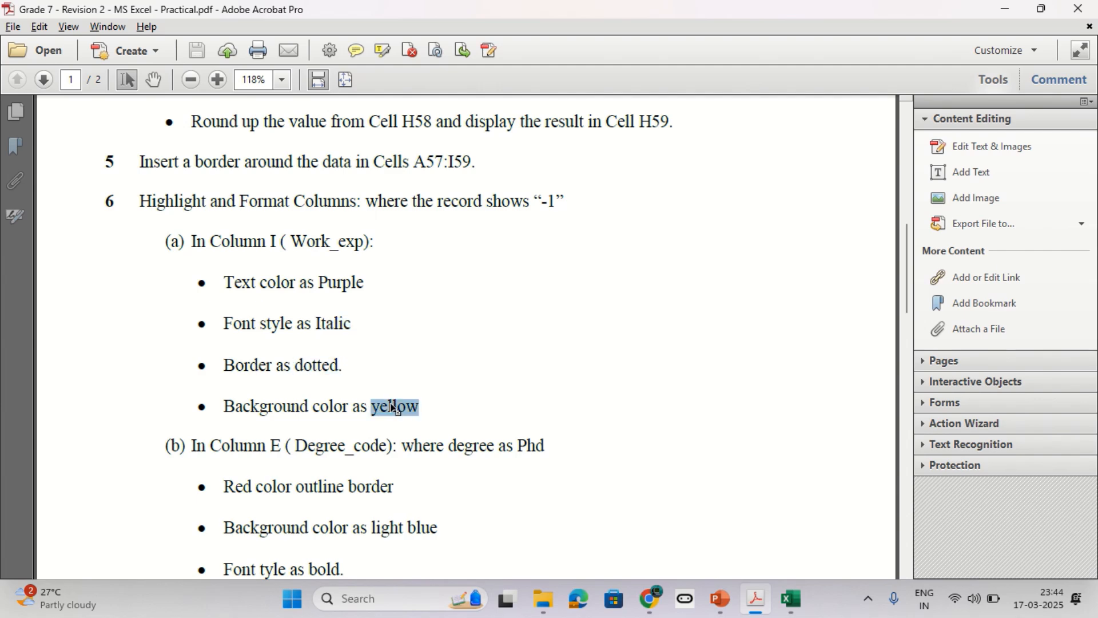
drag(226, 282, 477, 291)
click(349, 282)
key(alt+Tab)
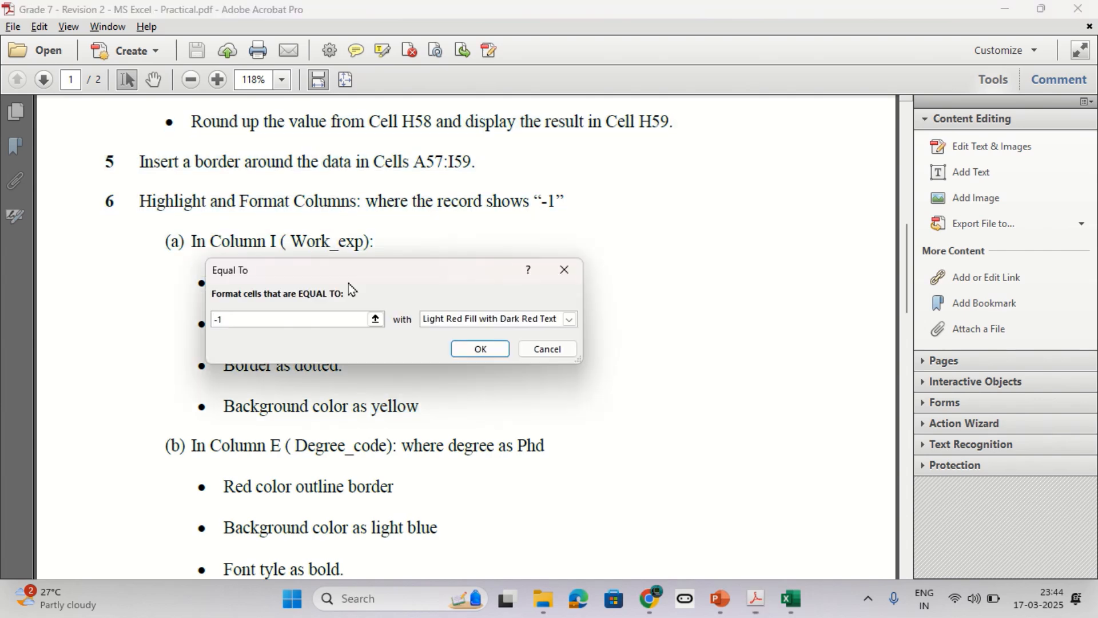
click(569, 318)
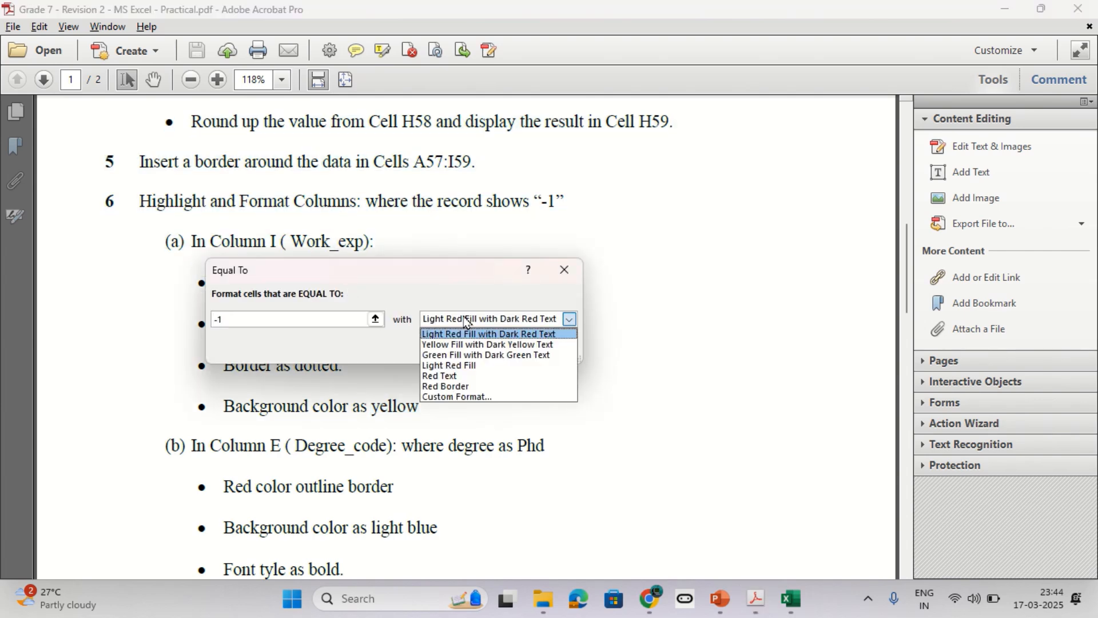
click(475, 397)
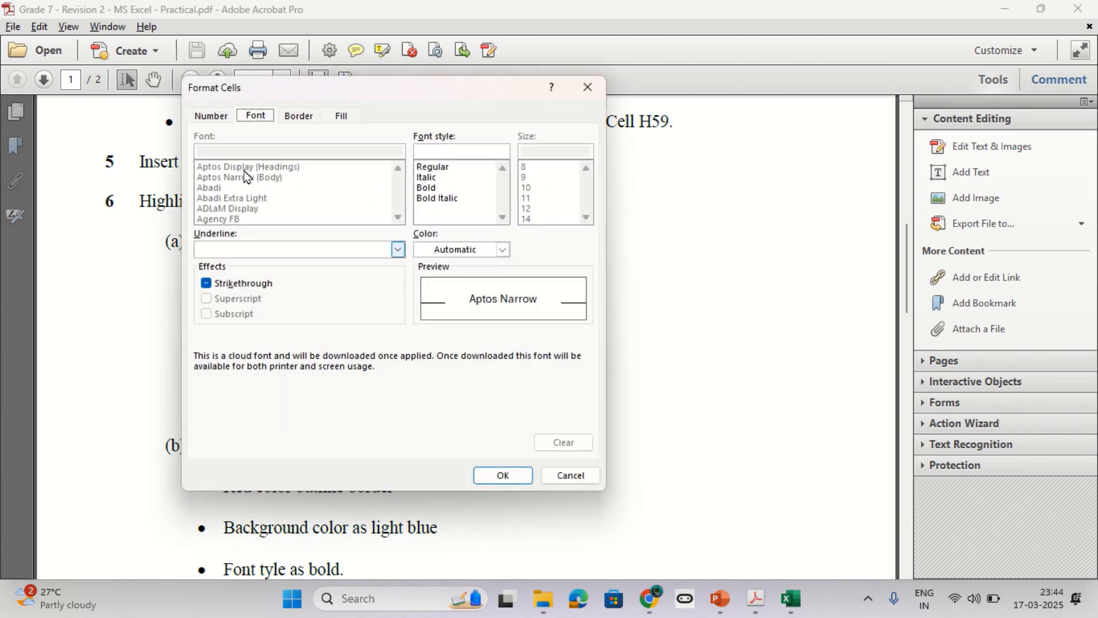
- Set the rule's font colour to purple and add a dotted outline border
click(456, 252)
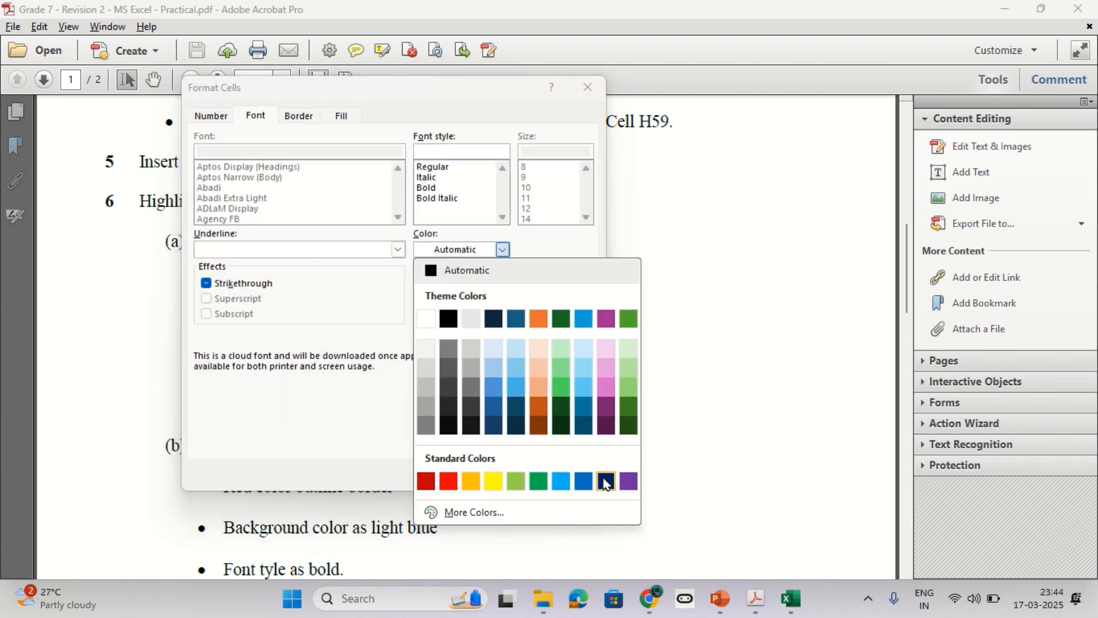
click(624, 482)
drag(383, 96, 416, 91)
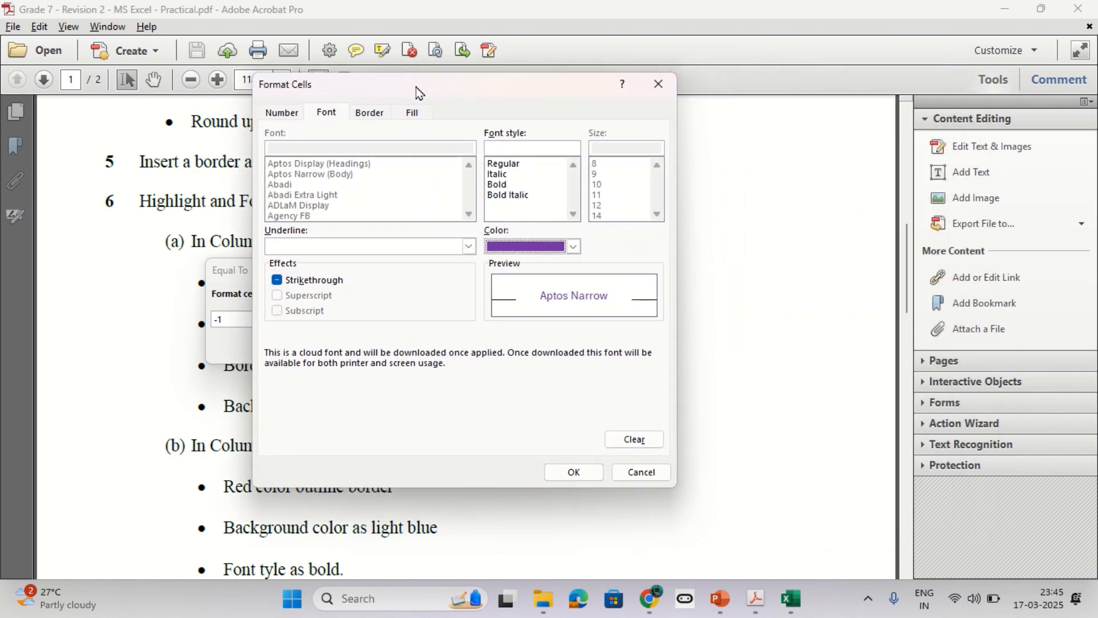
click(372, 113)
click(329, 191)
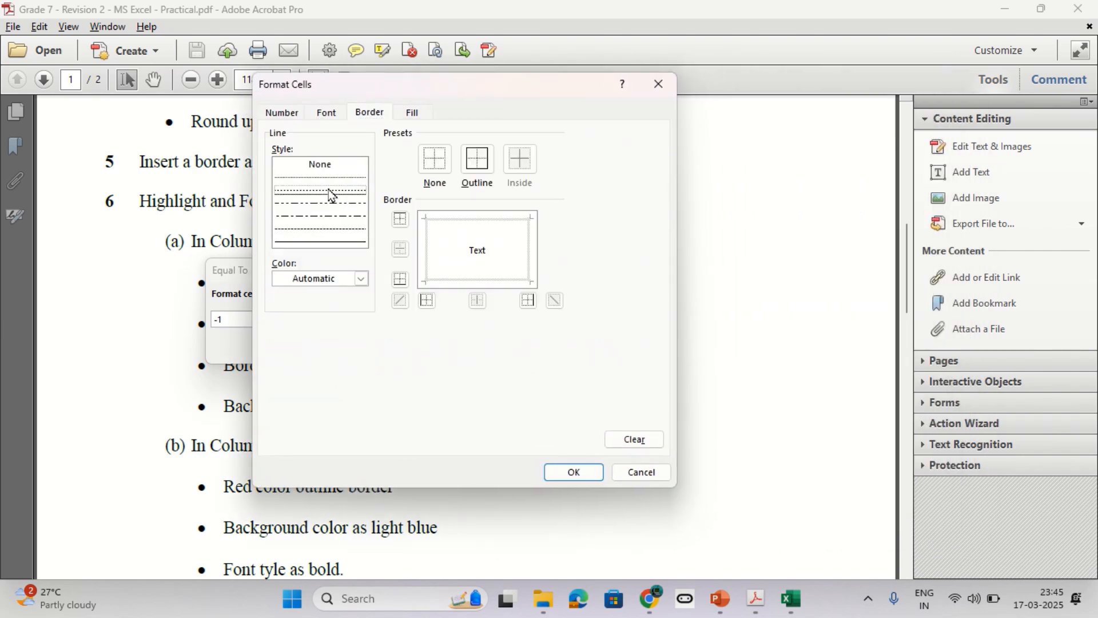
click(331, 177)
click(474, 170)
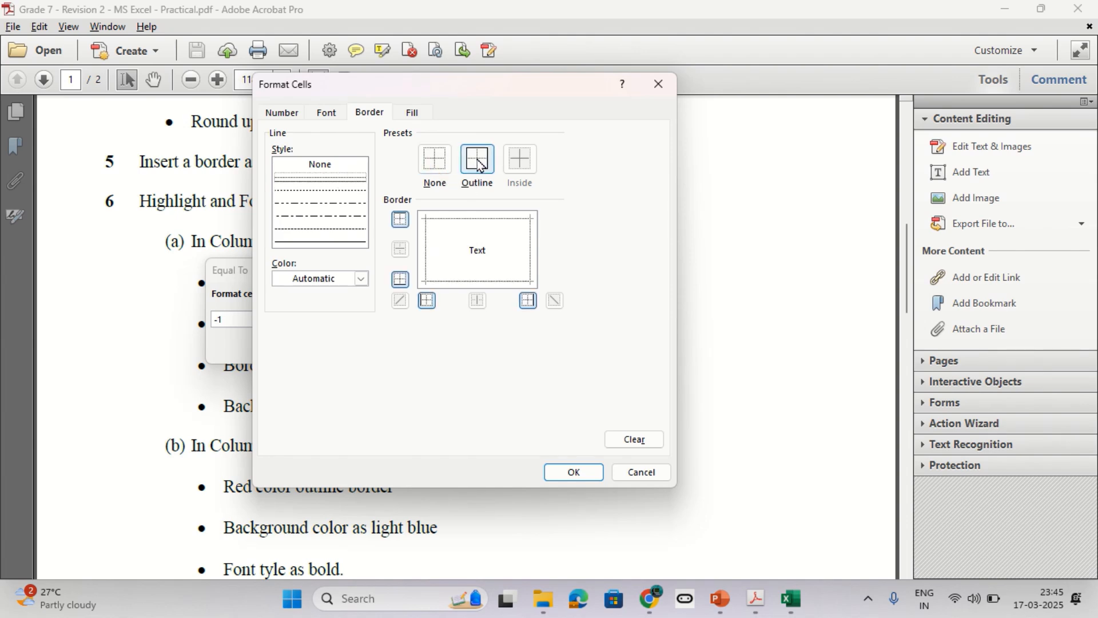
- Add a yellow fill and bold text, then confirm the custom format
click(410, 114)
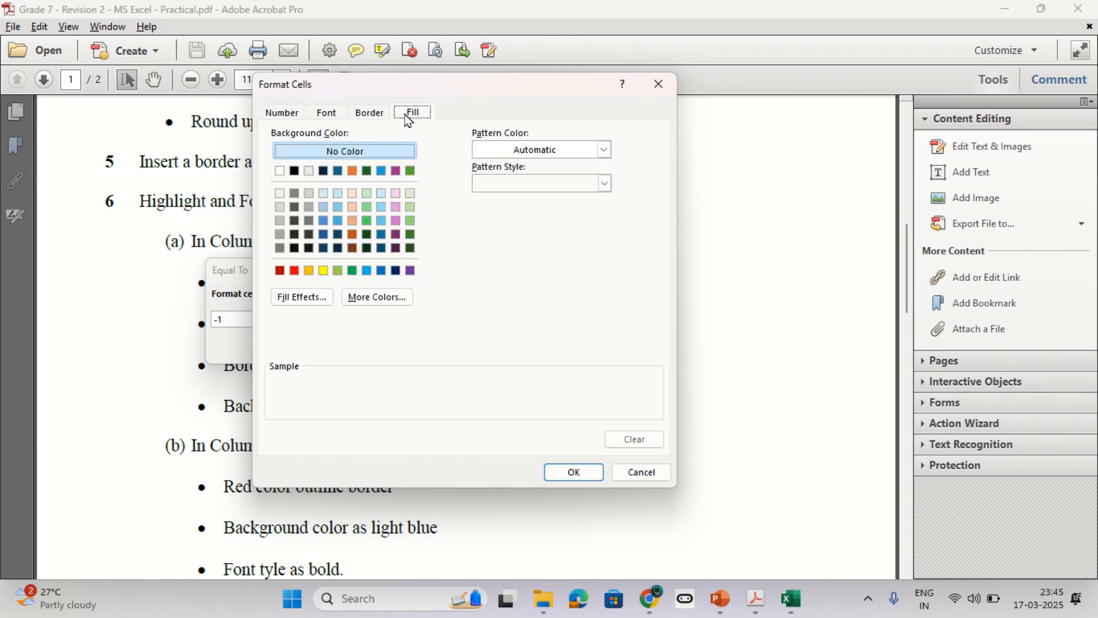
drag(393, 91, 537, 90)
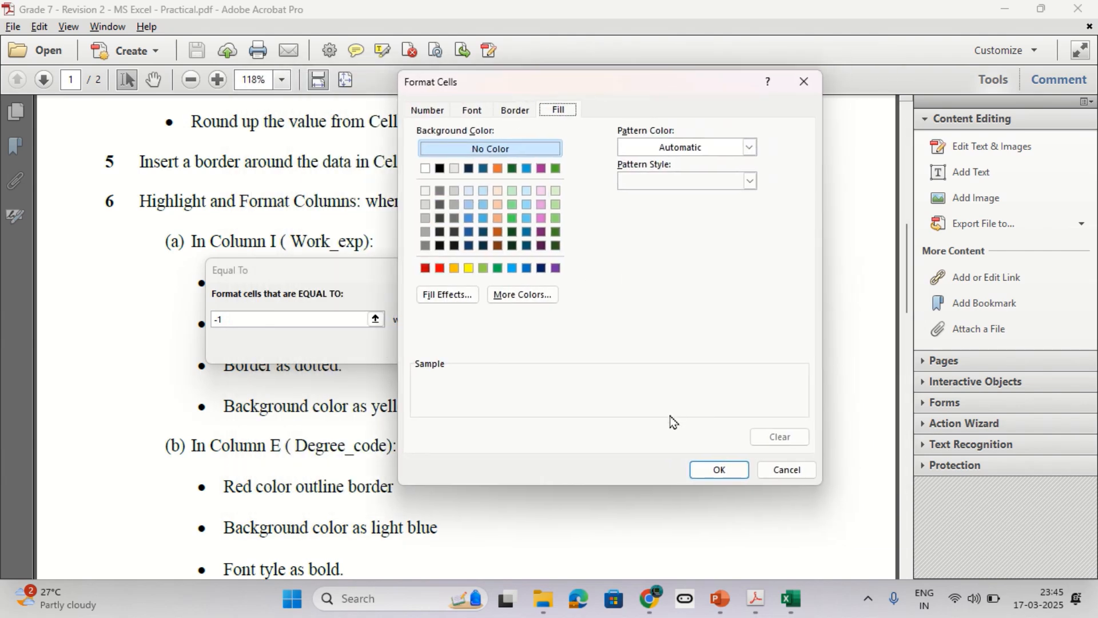
click(468, 269)
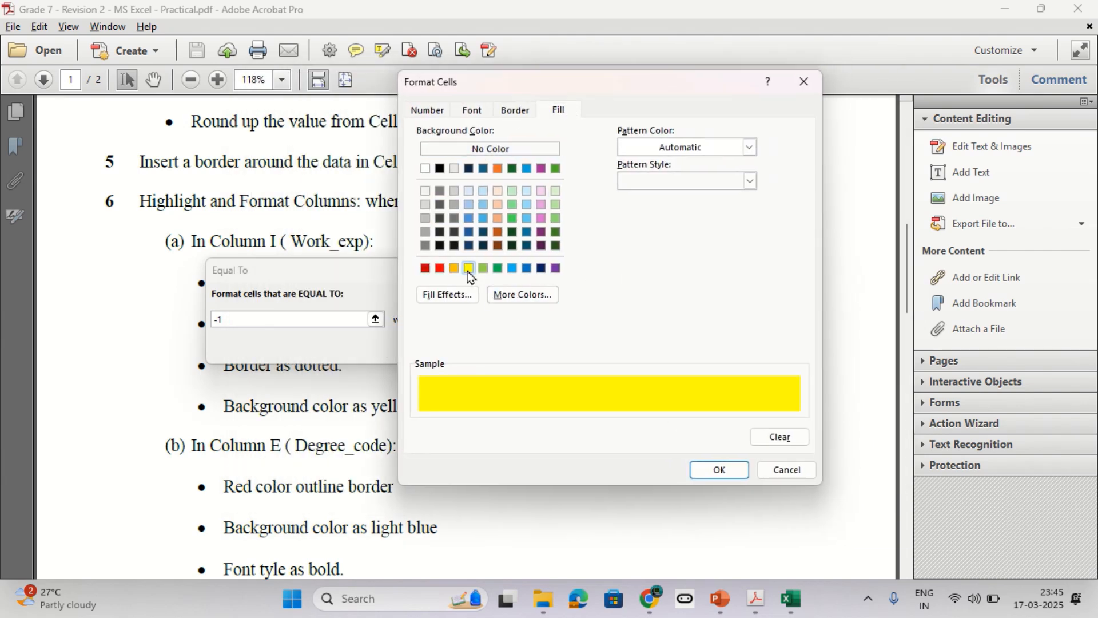
click(470, 111)
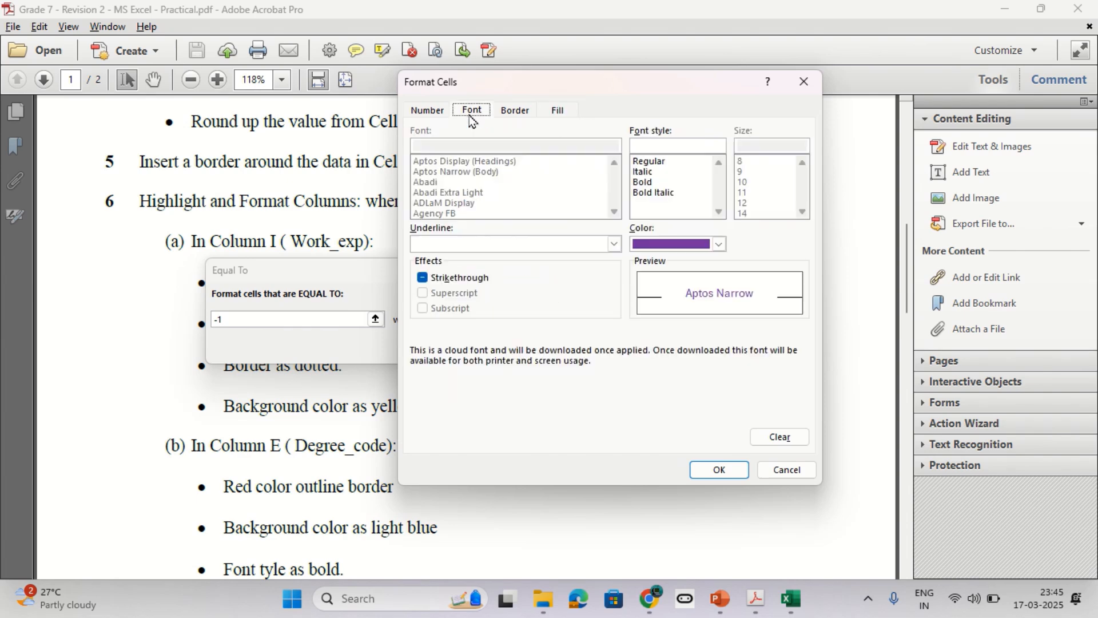
click(646, 183)
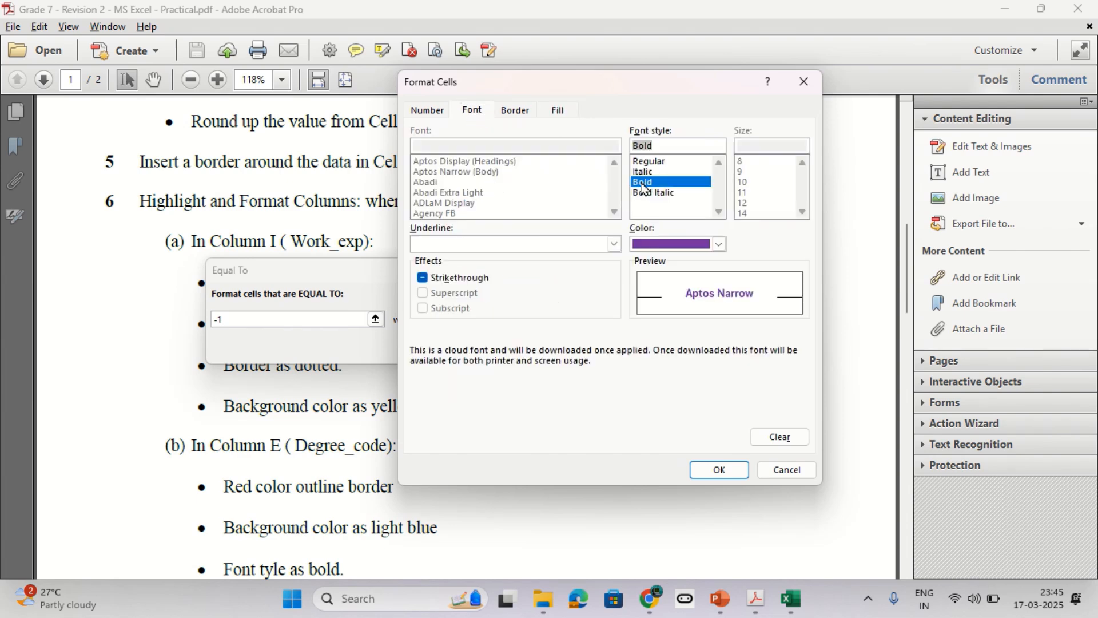
key(alt+Tab)
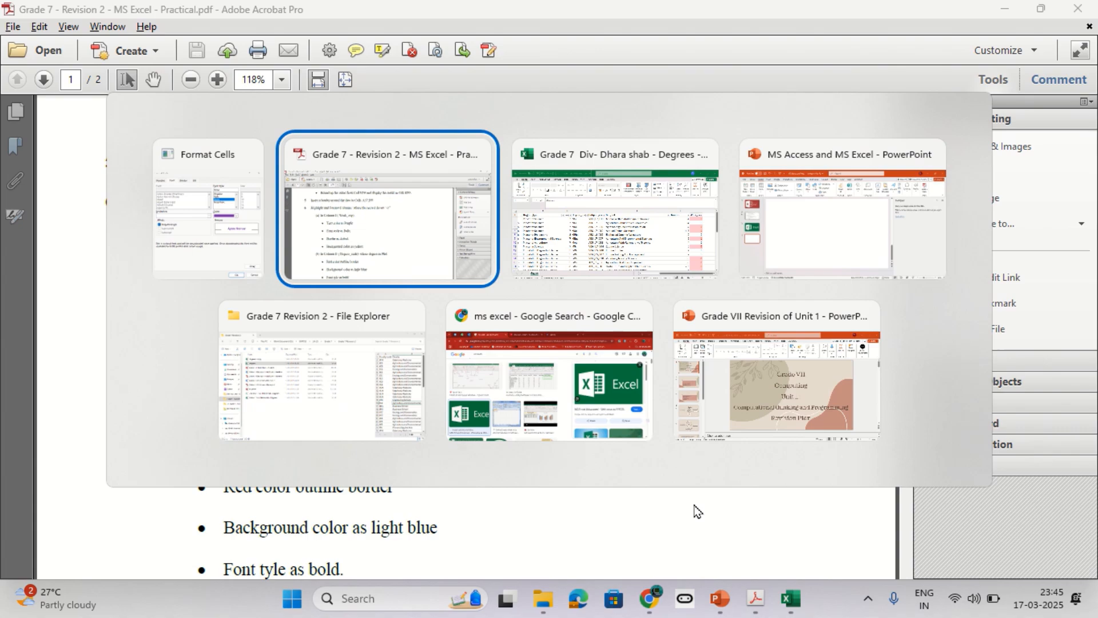
key(alt+Tab)
click(716, 466)
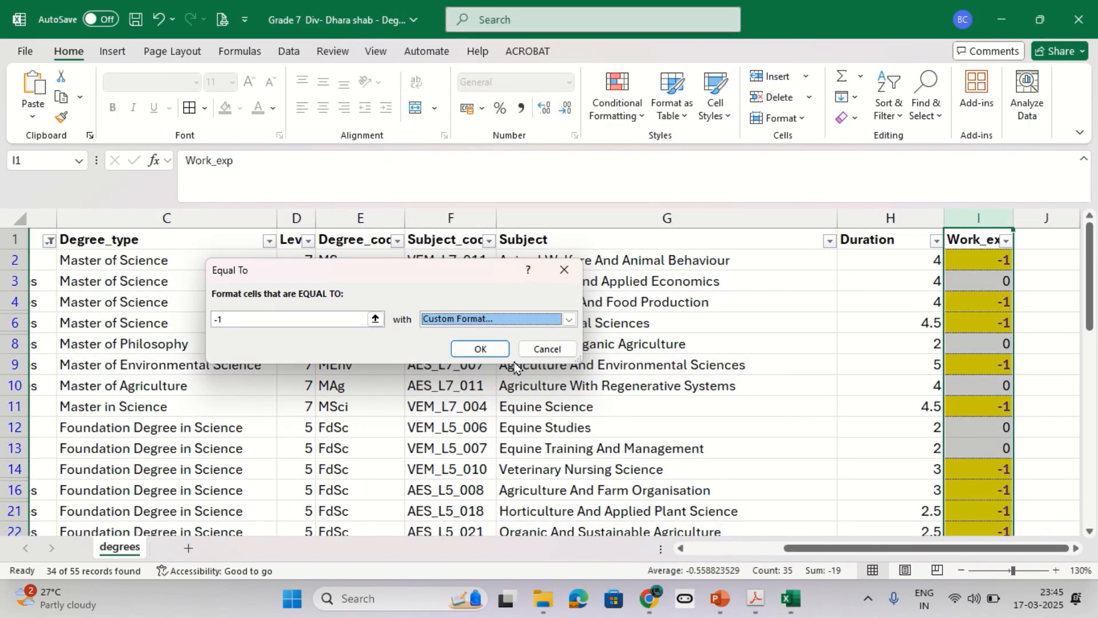
click(481, 349)
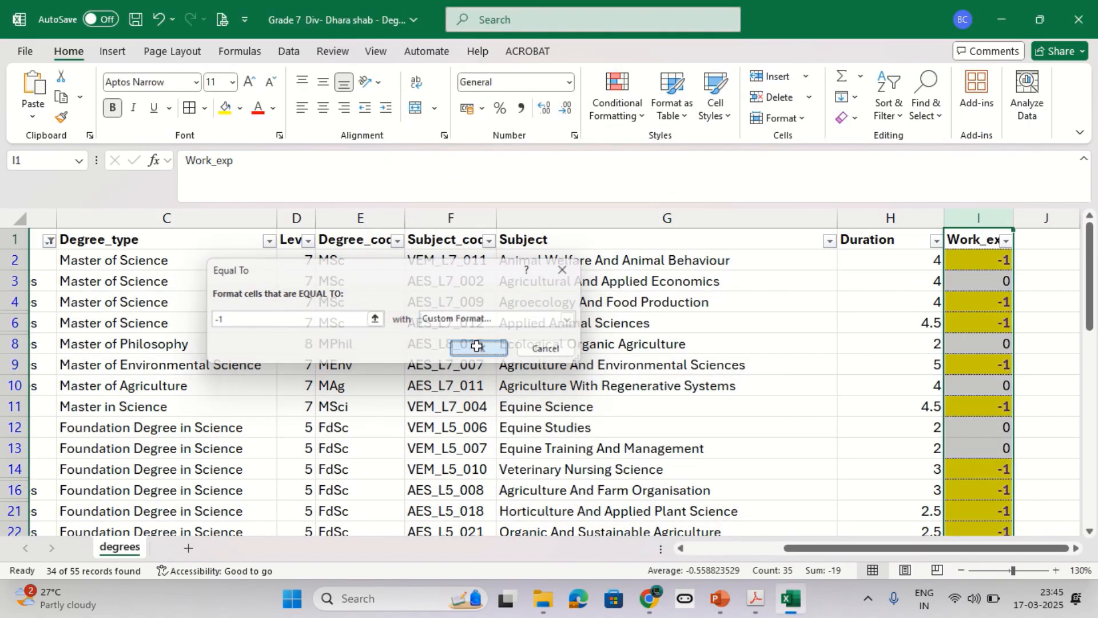
click(966, 385)
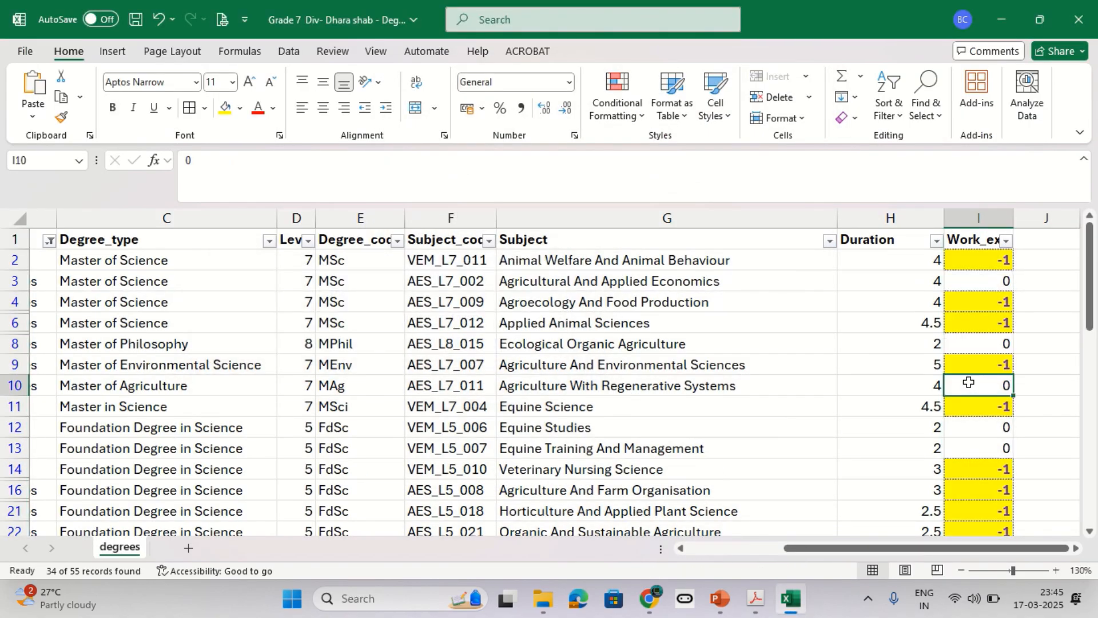
click(1056, 571)
click(1056, 570)
click(1057, 570)
click(1056, 570)
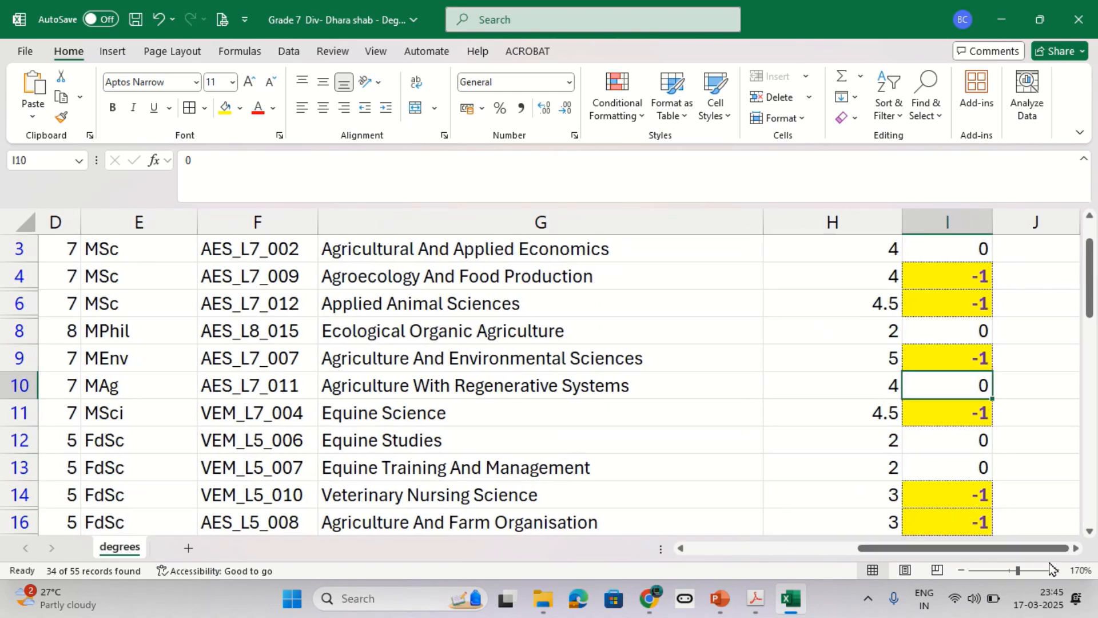
click(1057, 571)
click(1056, 570)
click(1056, 570)
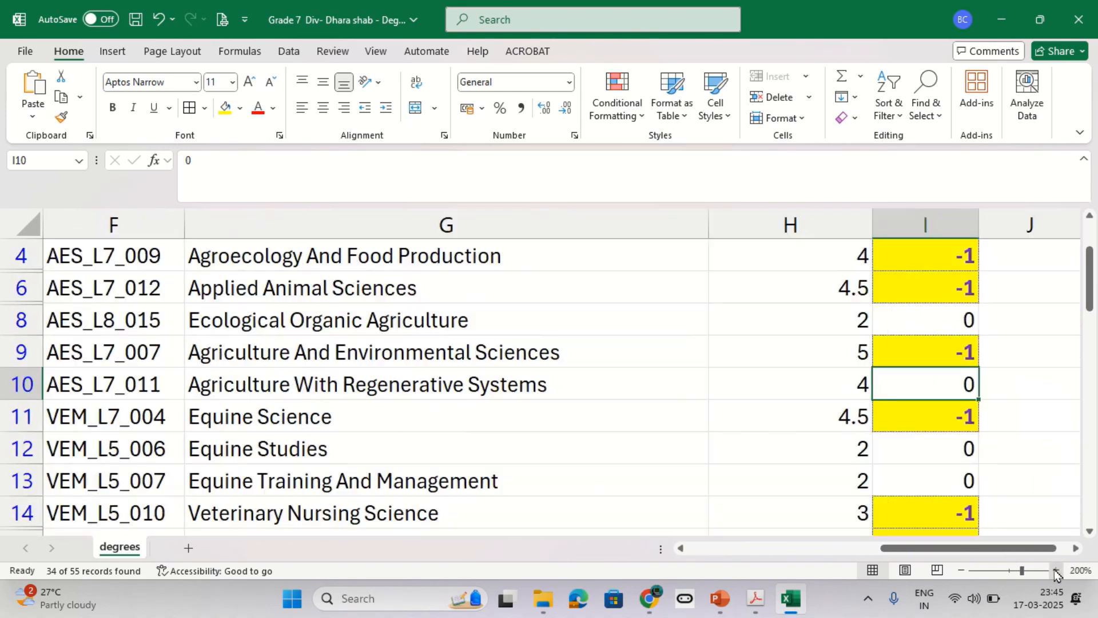
click(936, 511)
click(927, 428)
key(alt+Tab)
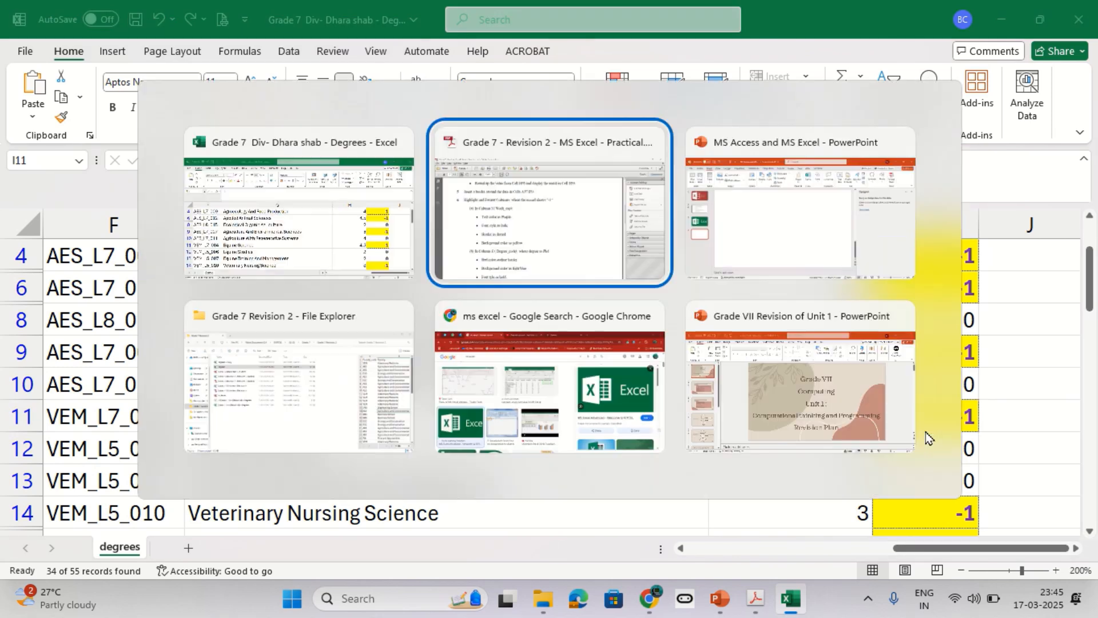
double_click(334, 323)
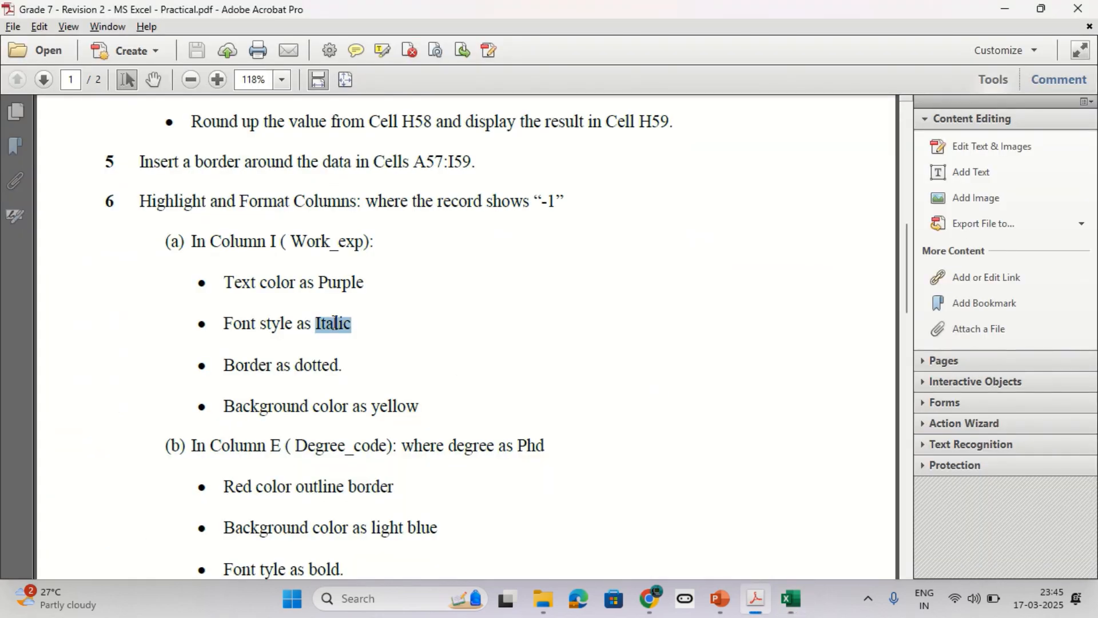
key(alt+Tab)
click(925, 224)
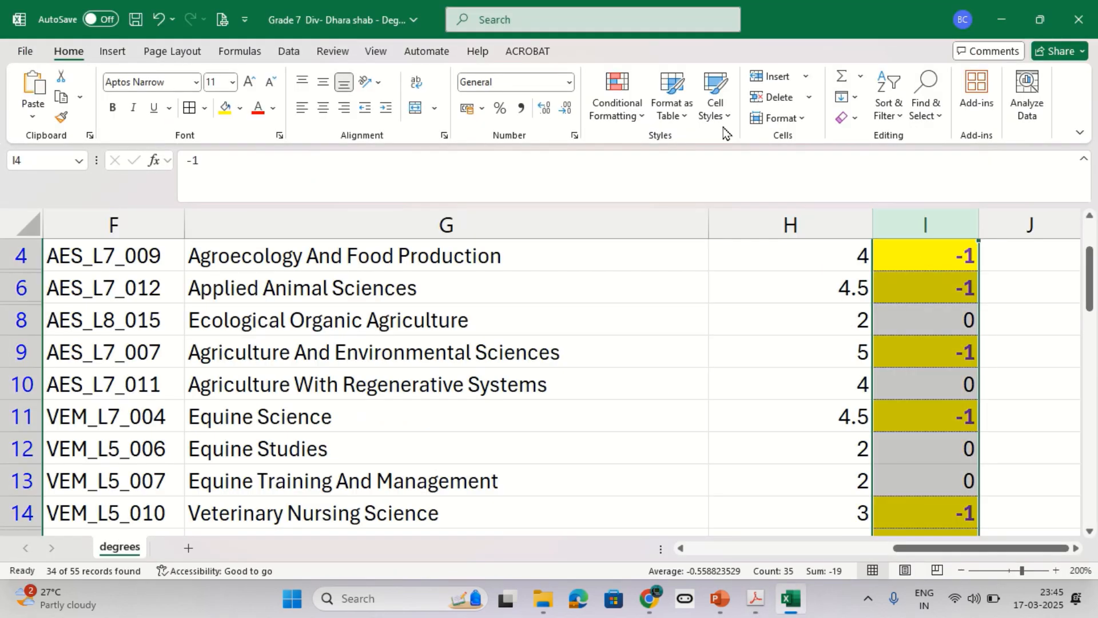
- Change the Cell Value = -1 rule's font style to Italic and apply it to column I
click(613, 117)
mouse_move(650, 153)
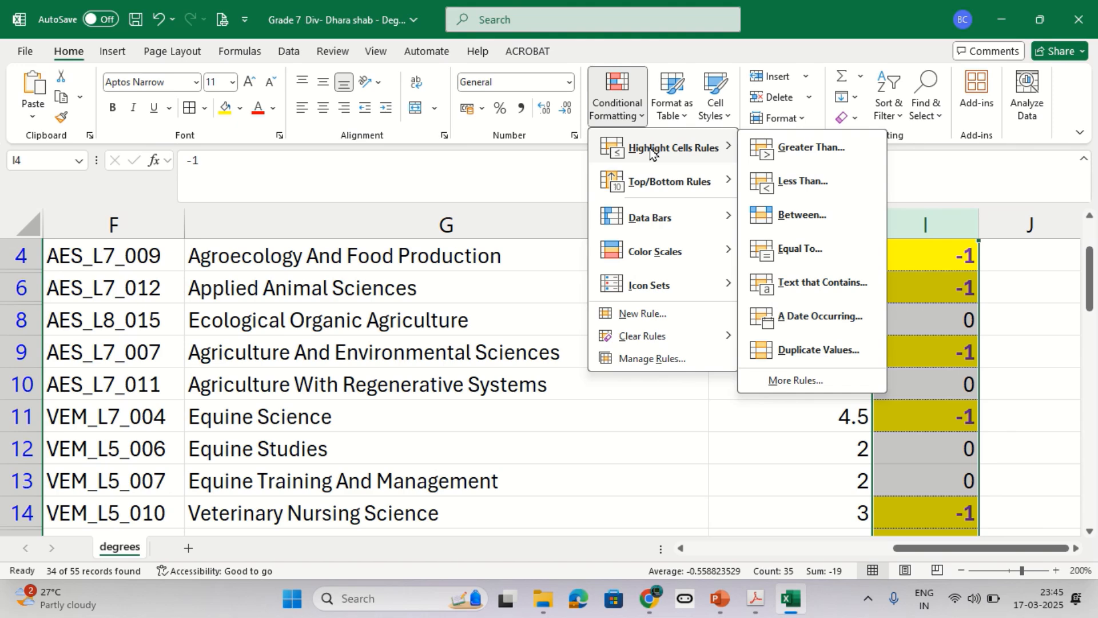
click(624, 360)
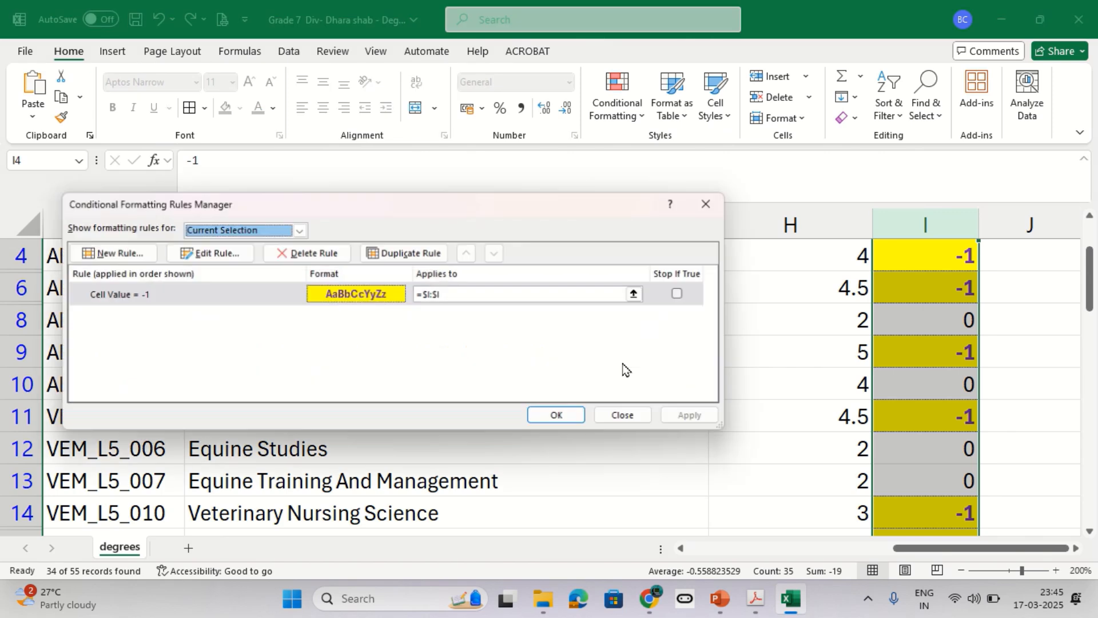
double_click(356, 294)
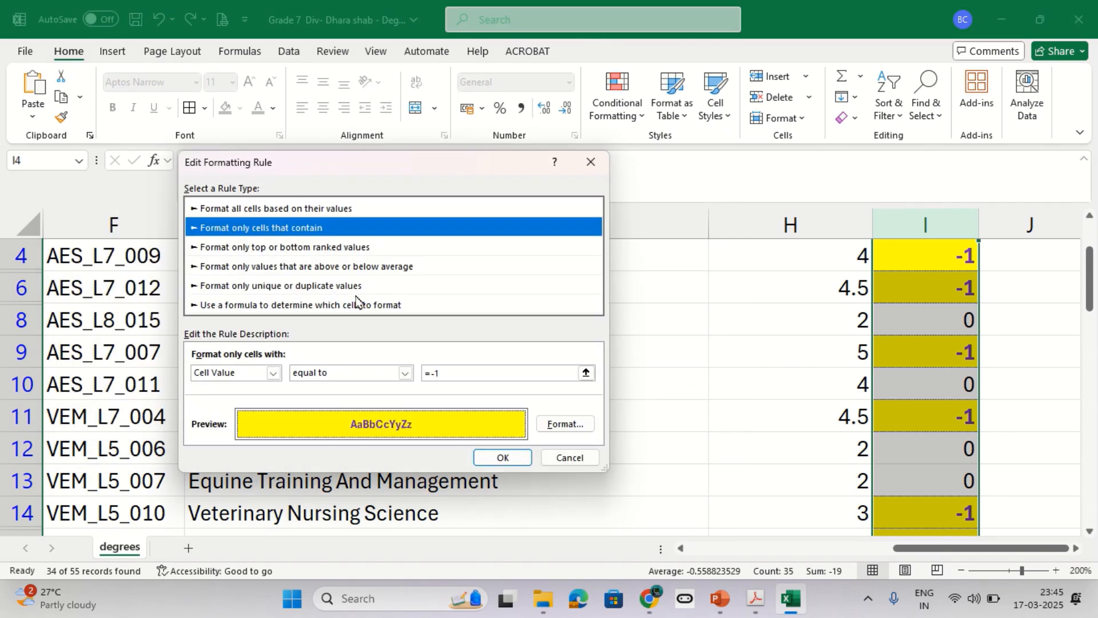
click(563, 424)
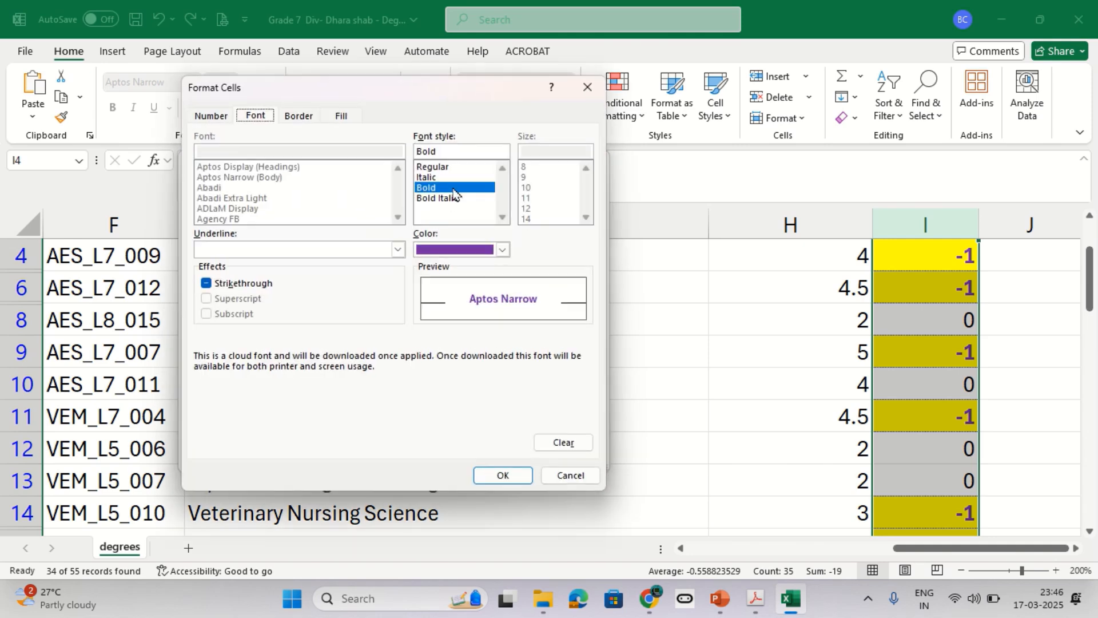
click(437, 178)
click(515, 476)
click(501, 457)
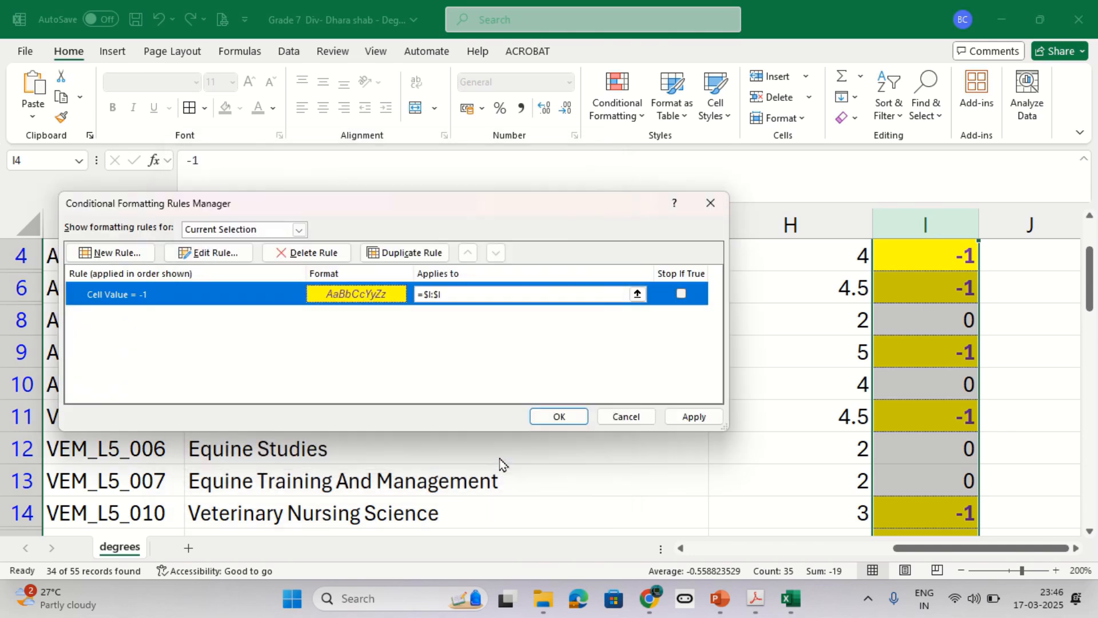
click(692, 417)
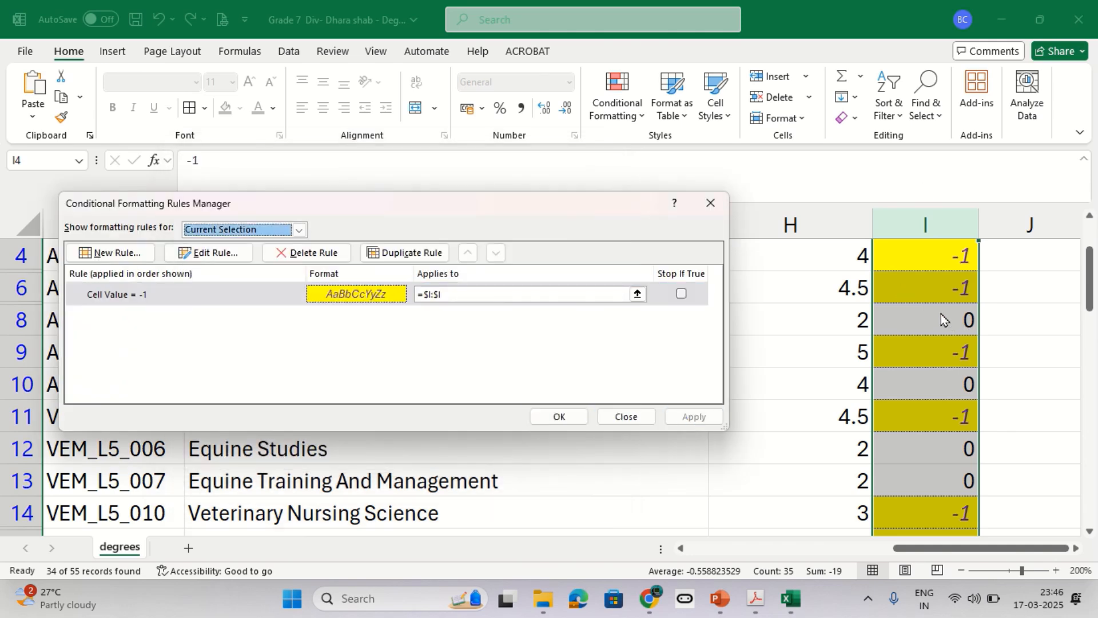
key(alt+Tab)
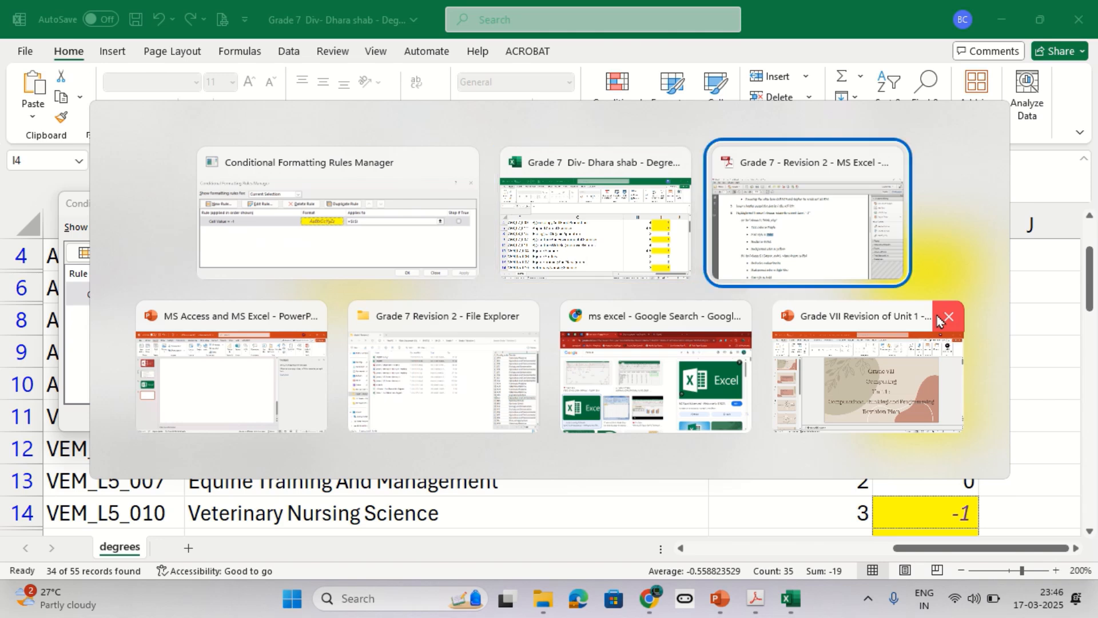
- Read the Column E formatting instructions in the PDF
key(alt+Tab)
scroll(296, 430, down, 3)
drag(277, 356, 500, 356)
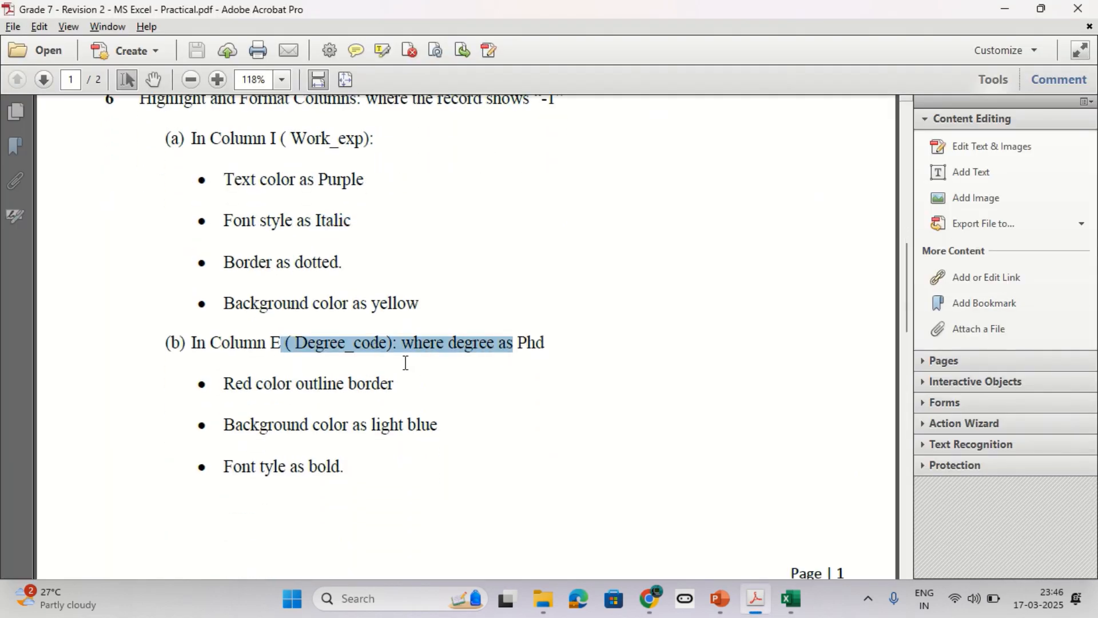
key(alt+Tab)
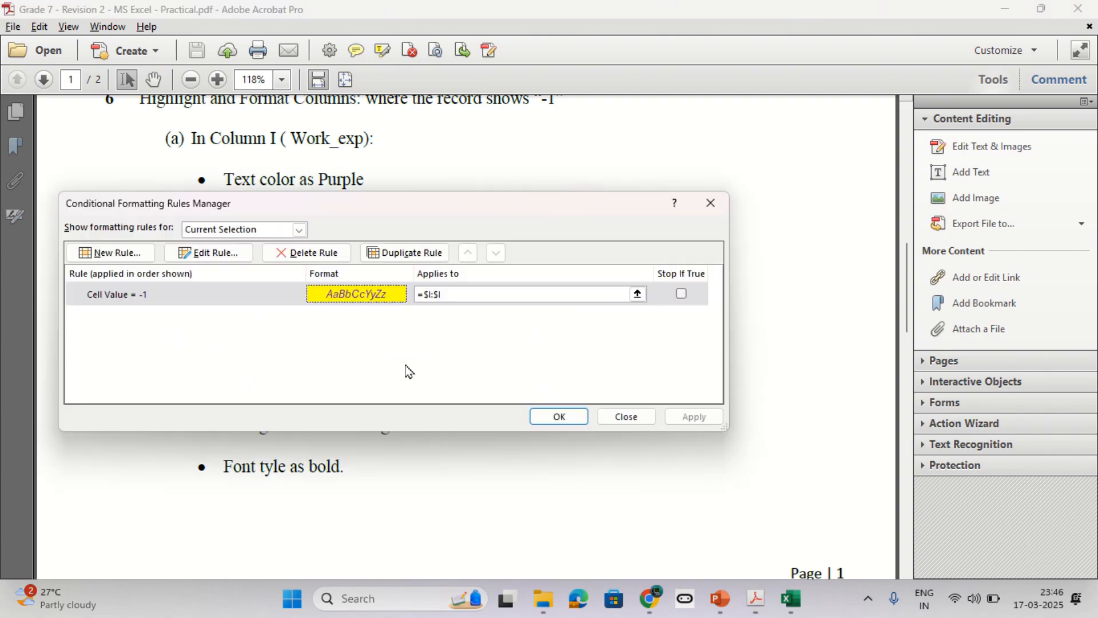
key(alt+Tab)
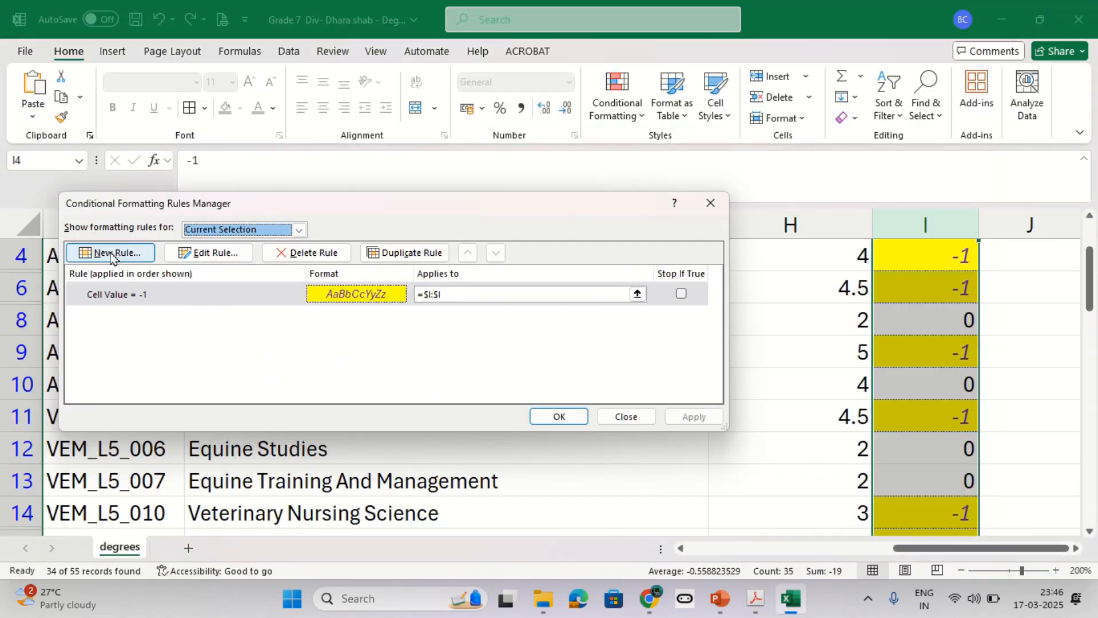
- Start a new rule that formats only cells containing a Cell Value
click(111, 253)
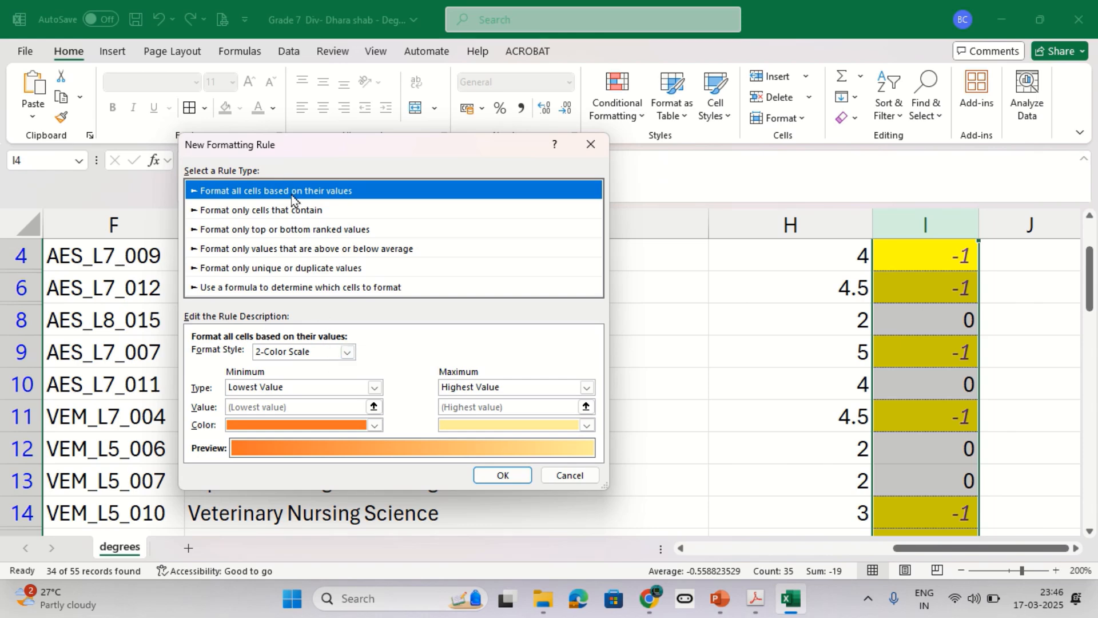
click(335, 352)
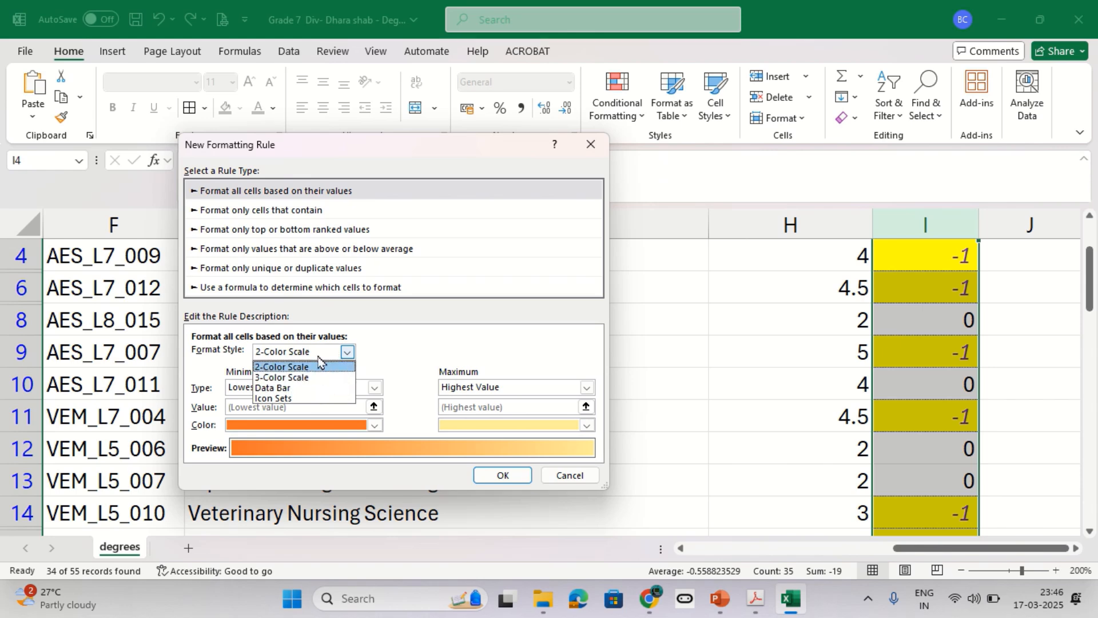
click(281, 212)
click(281, 211)
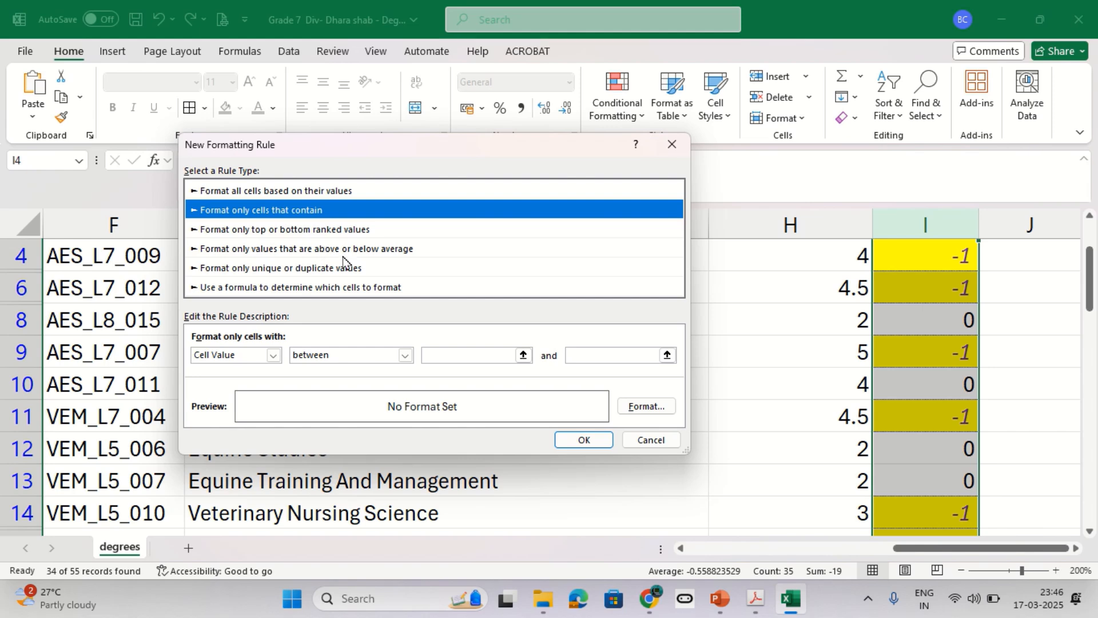
key(alt+Tab)
double_click(470, 343)
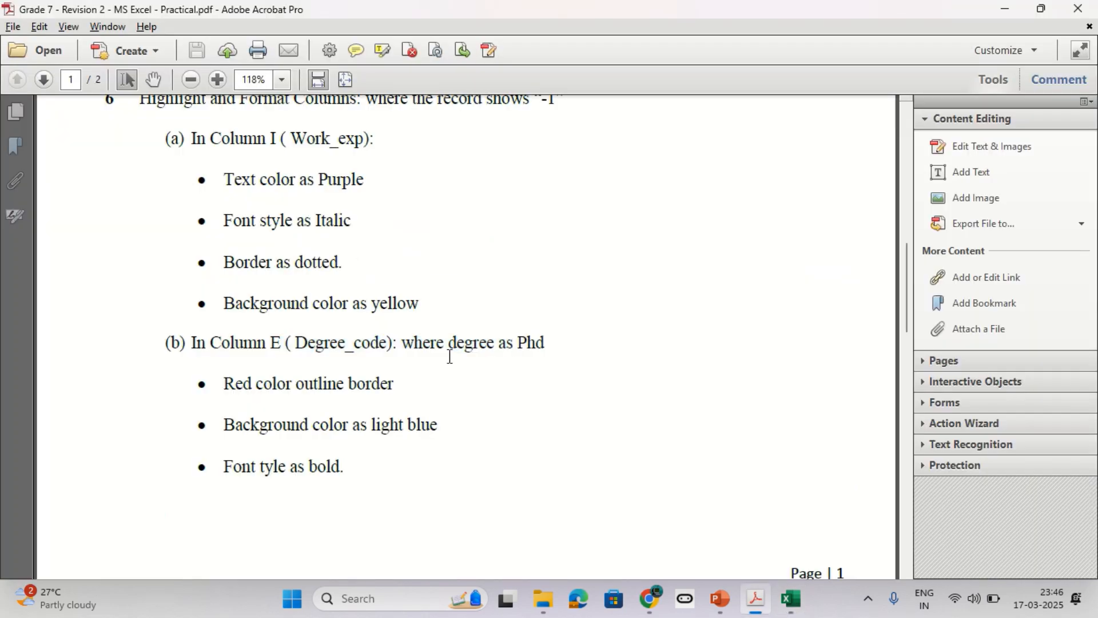
key(alt+Tab)
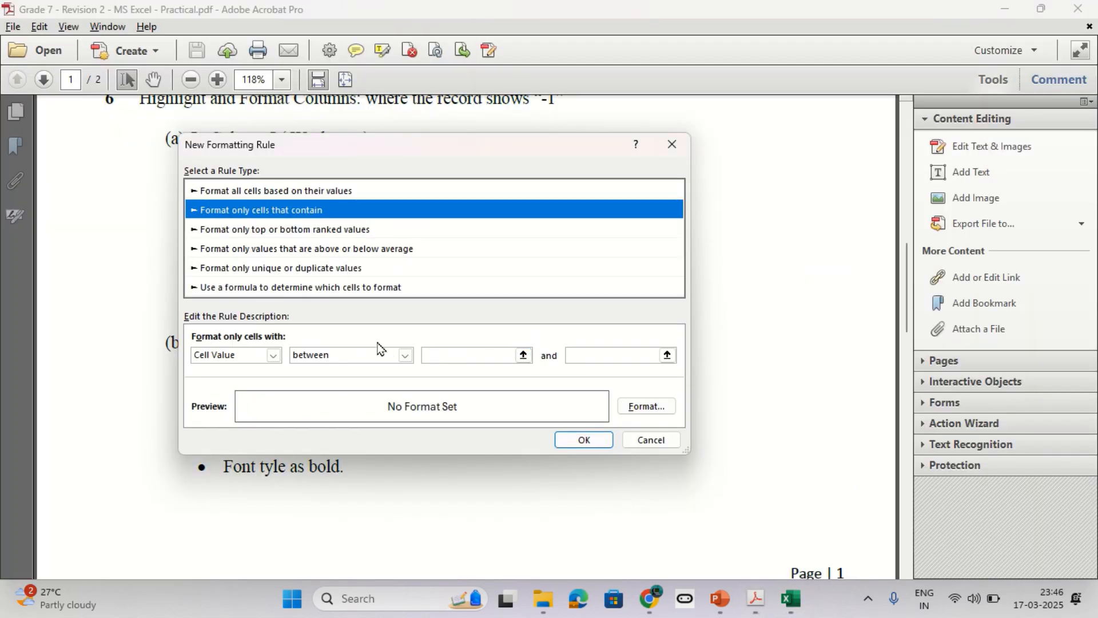
click(274, 356)
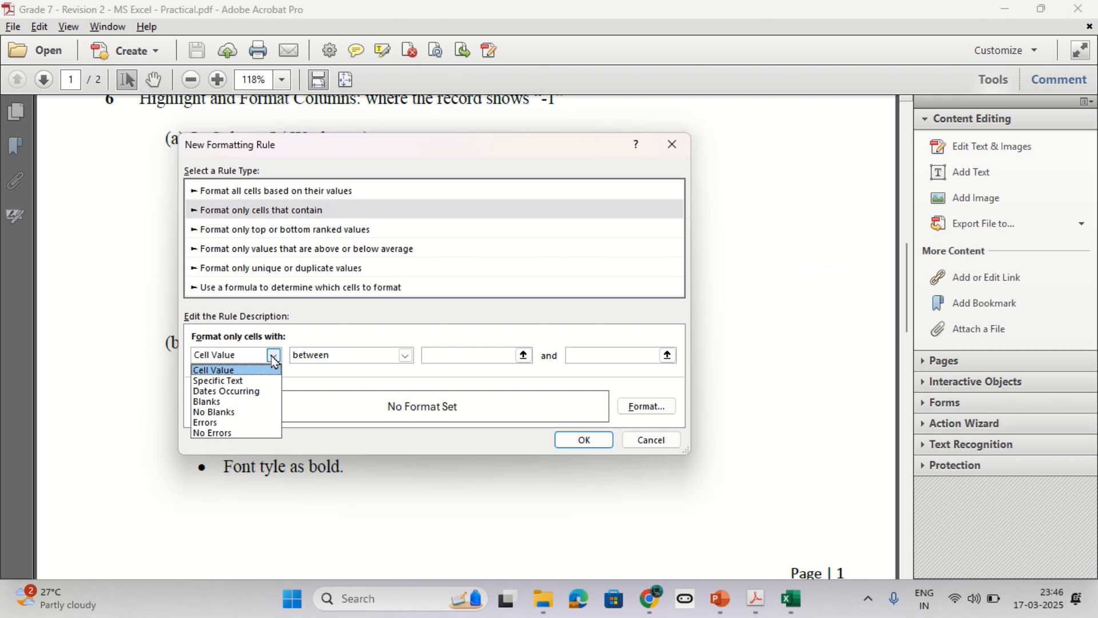
click(273, 357)
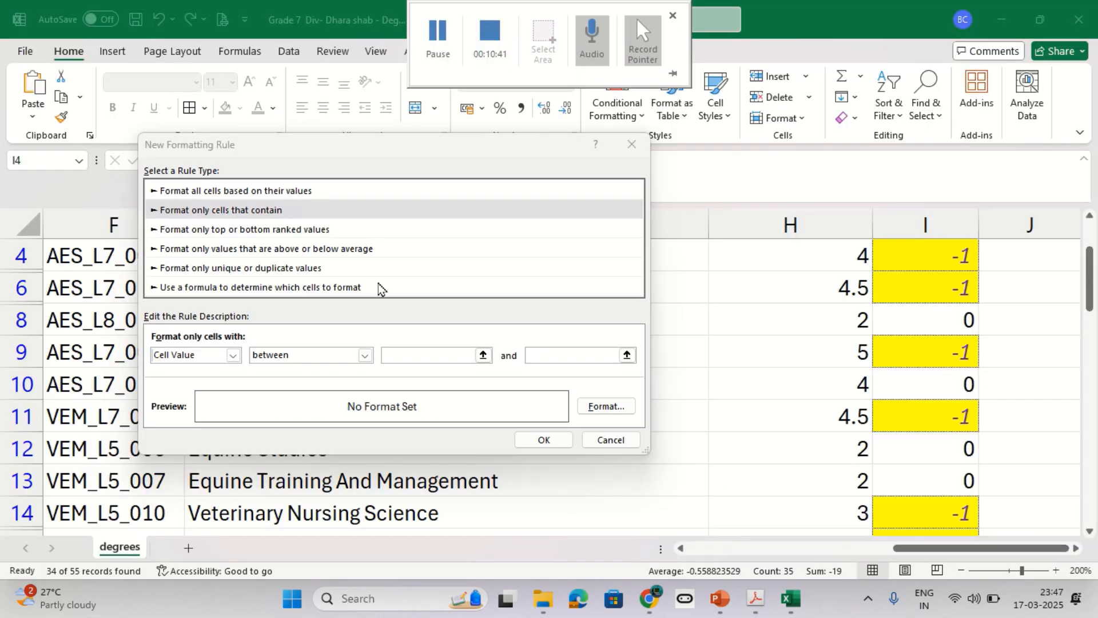
click(332, 354)
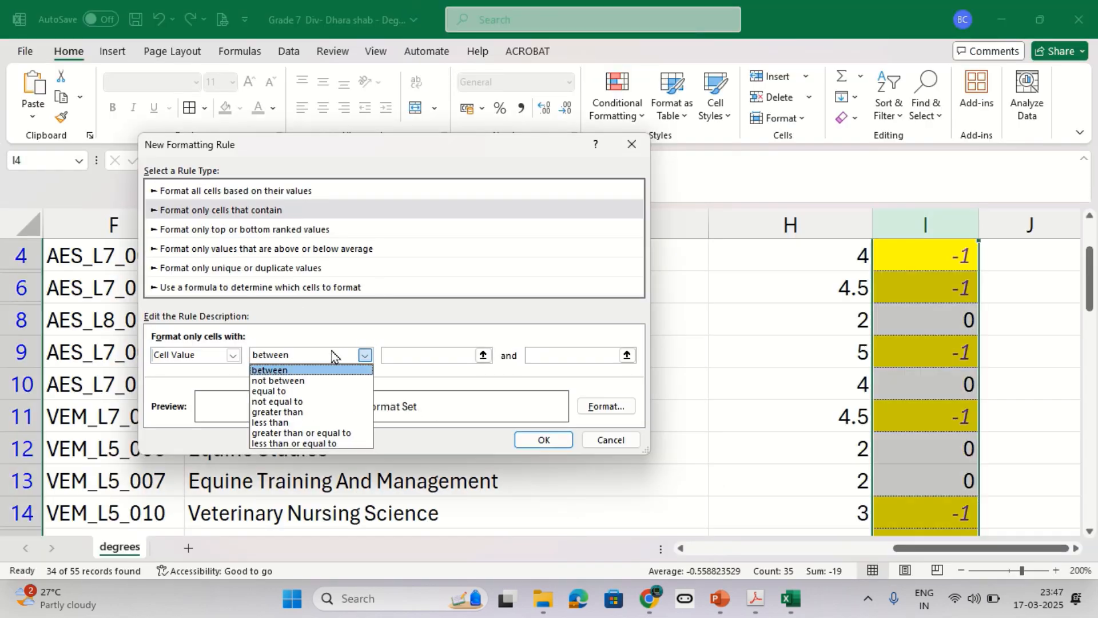
- Set the rule's comparison to 'equal to' and locate the PhD cell on the sheet
click(318, 389)
click(436, 355)
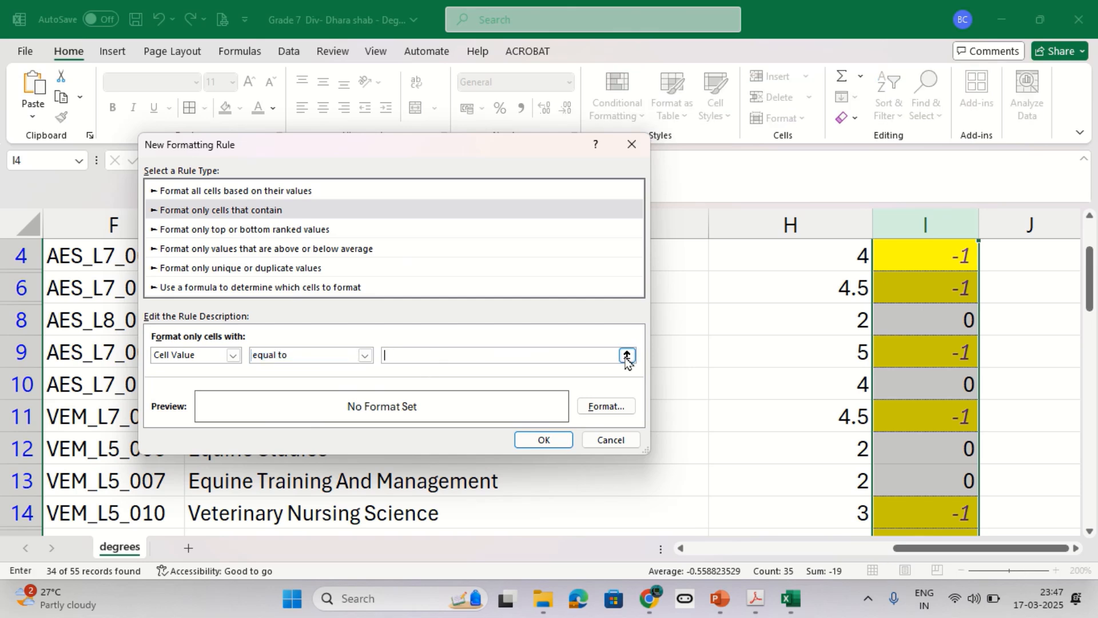
click(627, 356)
drag(952, 548, 800, 513)
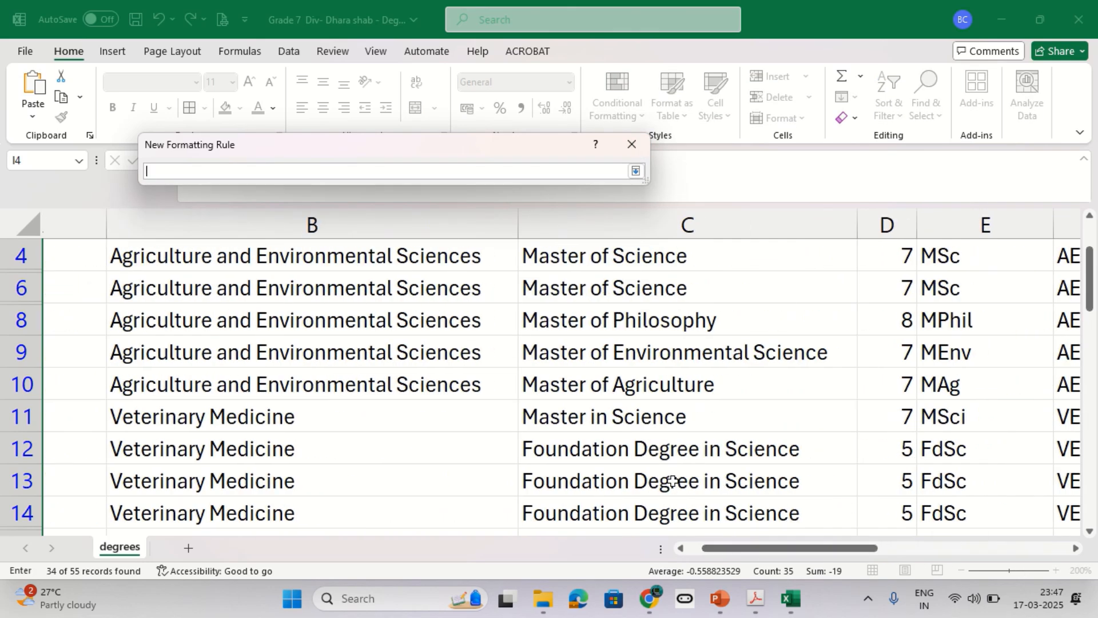
scroll(661, 417, up, 1)
scroll(632, 454, down, 7)
scroll(634, 464, down, 7)
scroll(637, 458, up, 7)
scroll(641, 455, up, 3)
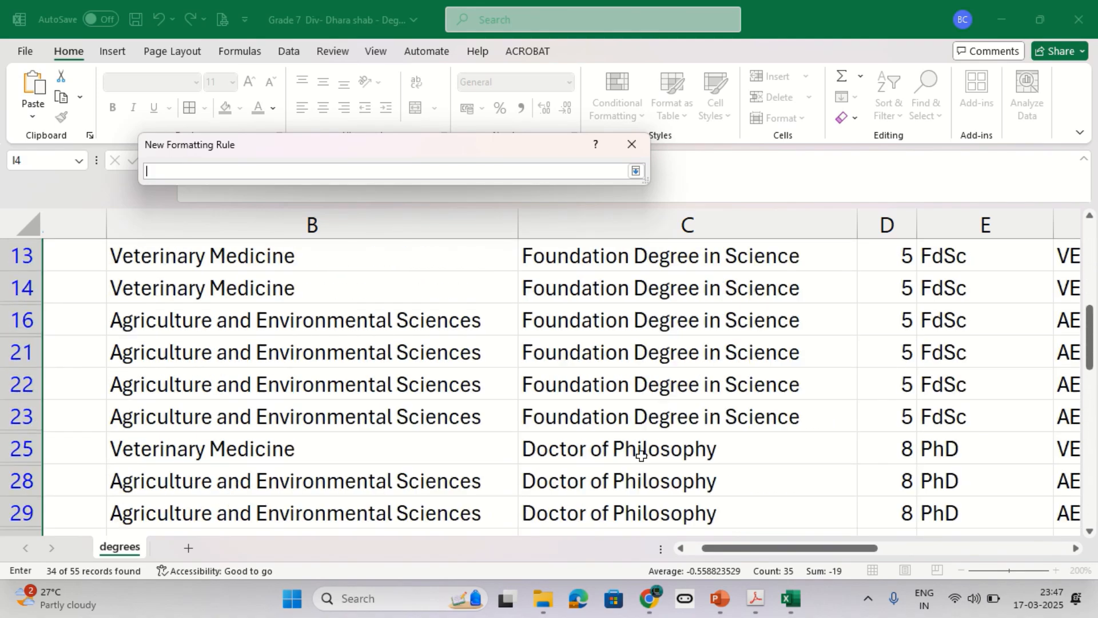
- Use cell E25 (PhD) as the comparison value, giving =$E$25
click(932, 453)
drag(803, 548, 841, 550)
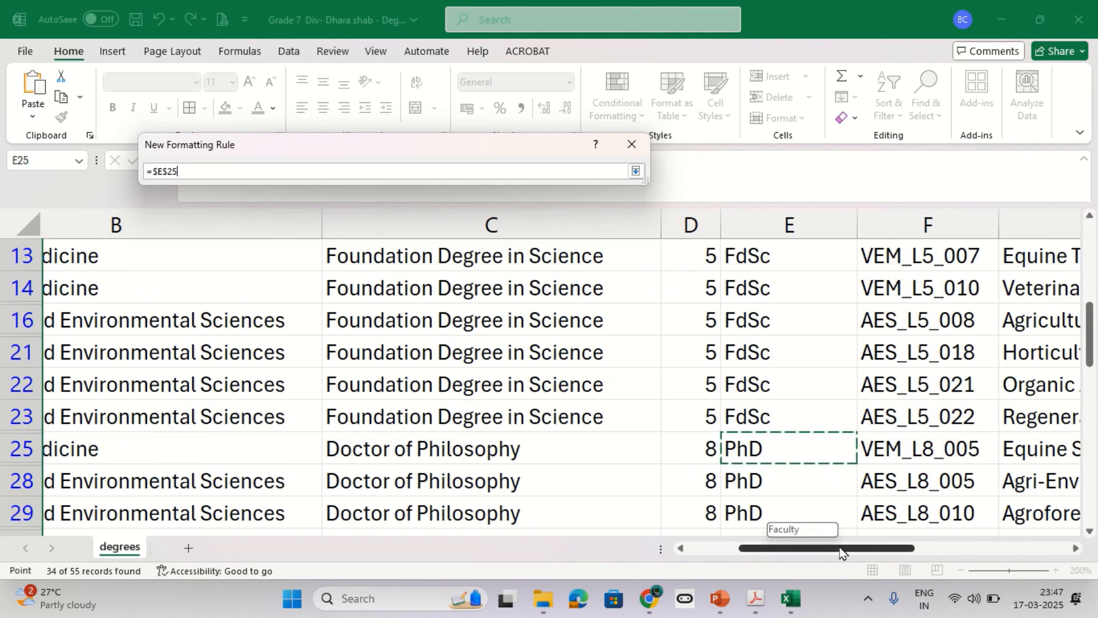
scroll(816, 372, up, 3)
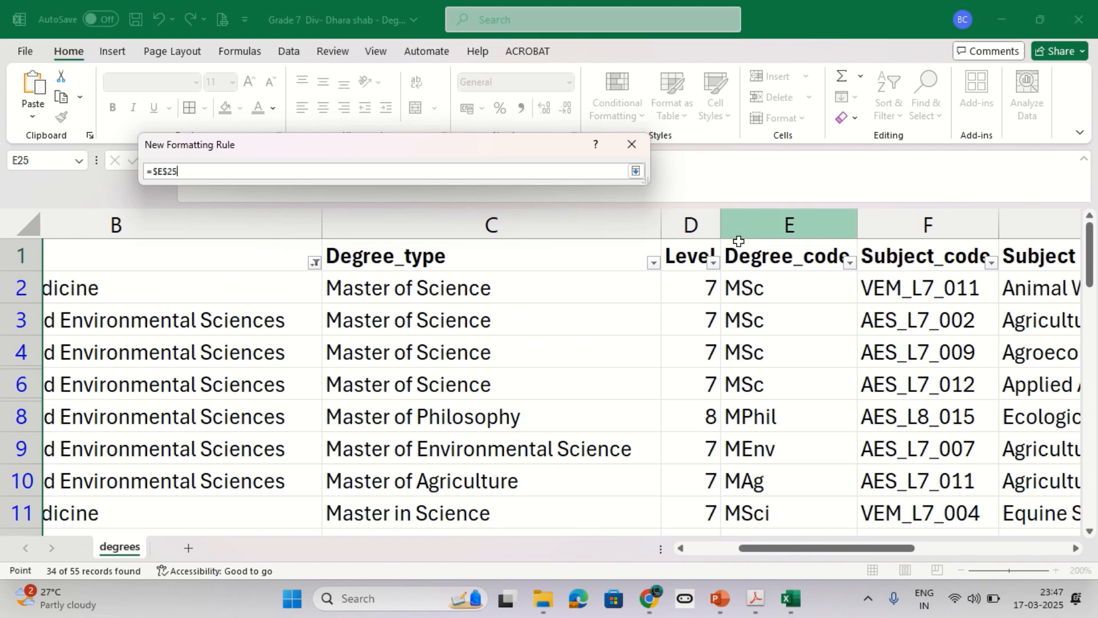
scroll(747, 394, down, 4)
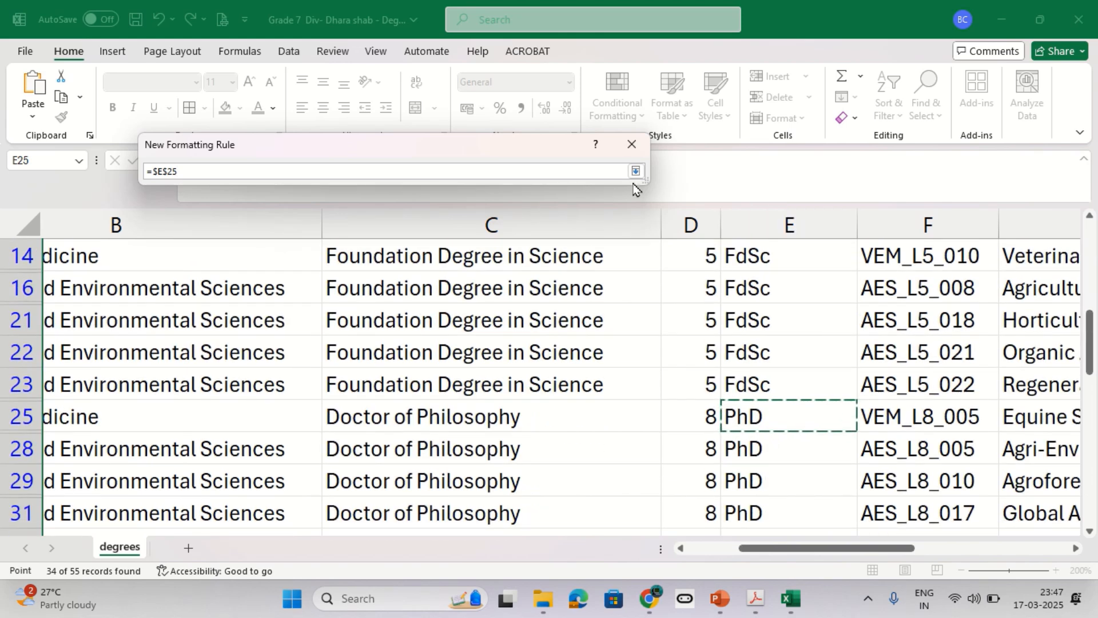
click(635, 171)
click(611, 407)
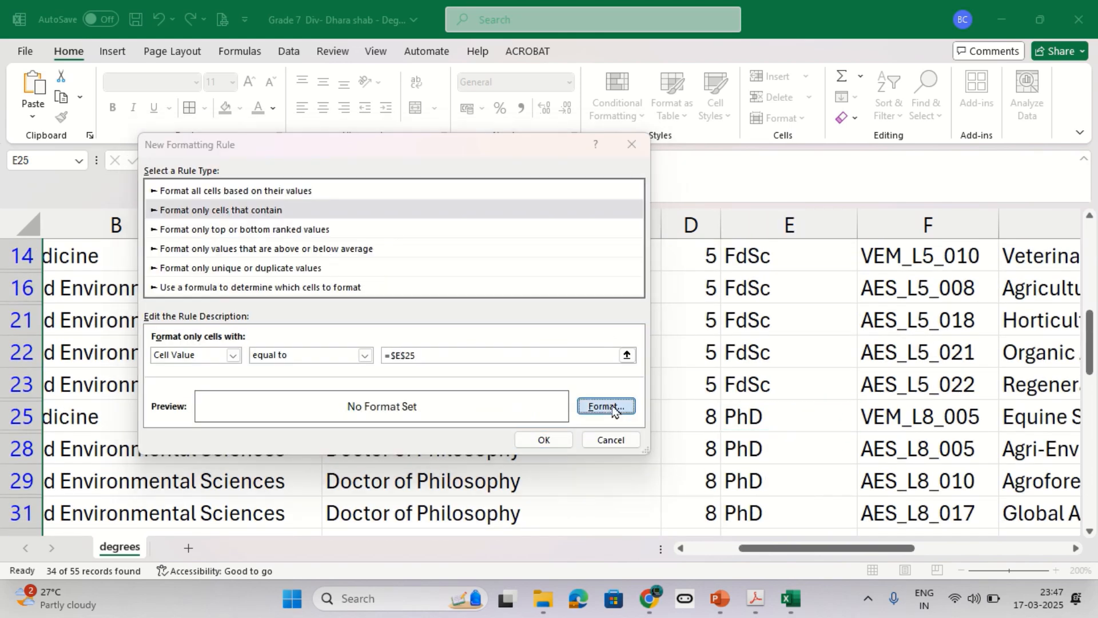
key(alt+Tab)
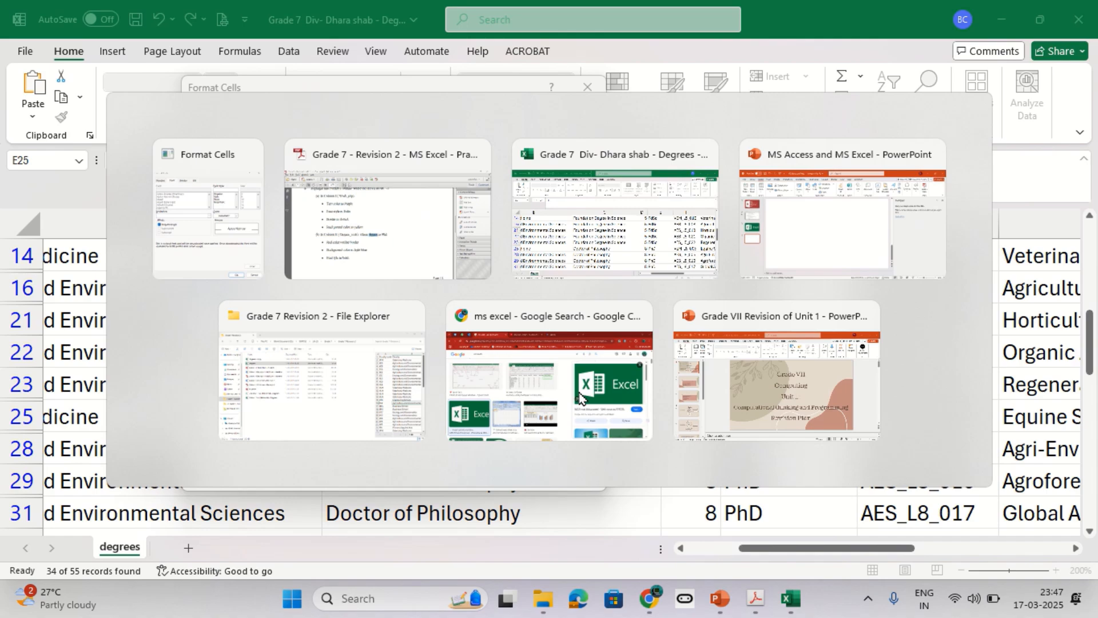
- Give the rule bold text and a solid red border
key(alt+Tab)
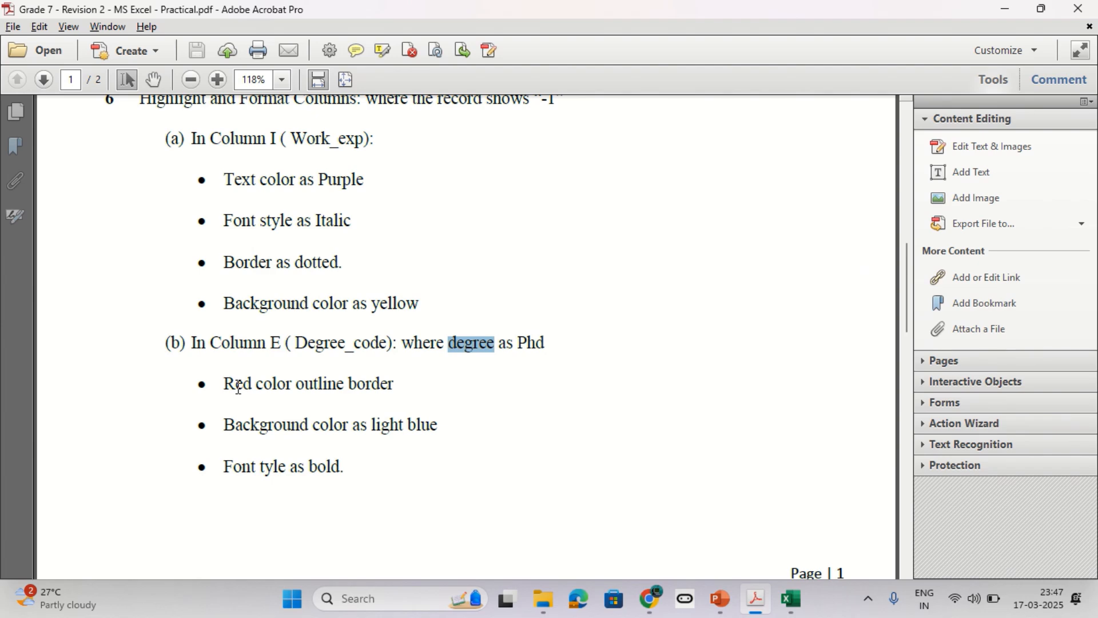
key(alt+Tab)
click(424, 189)
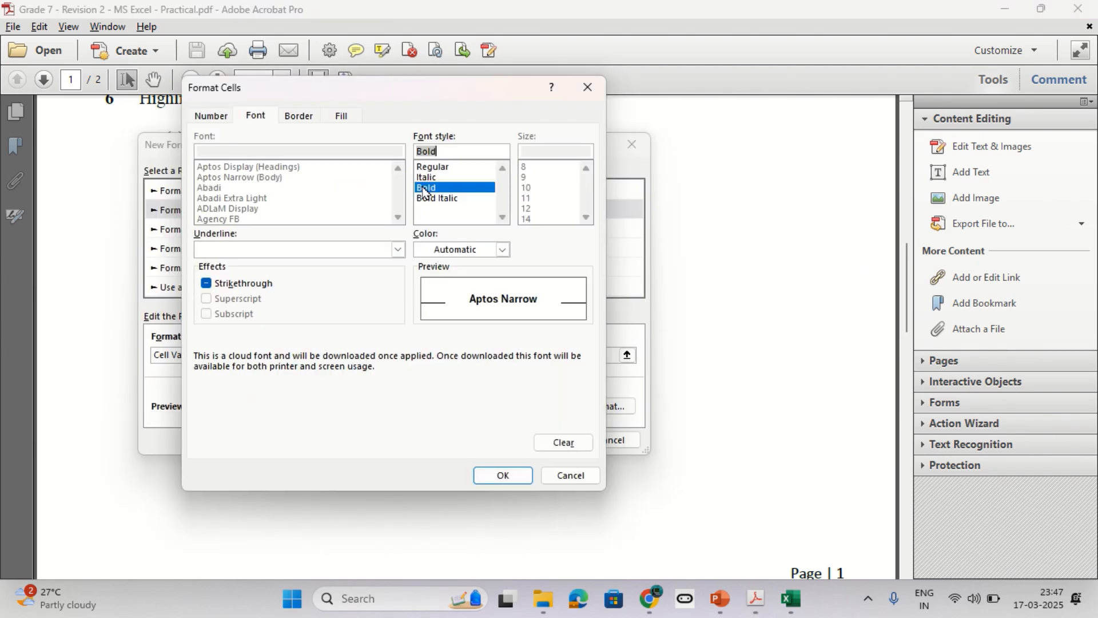
click(300, 118)
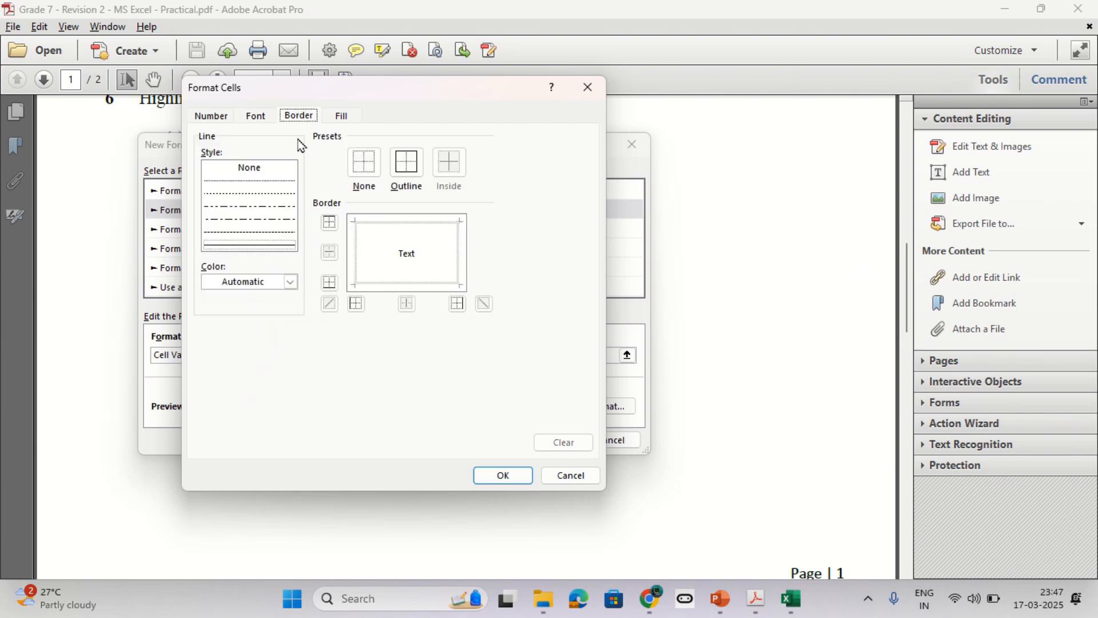
key(alt+Tab)
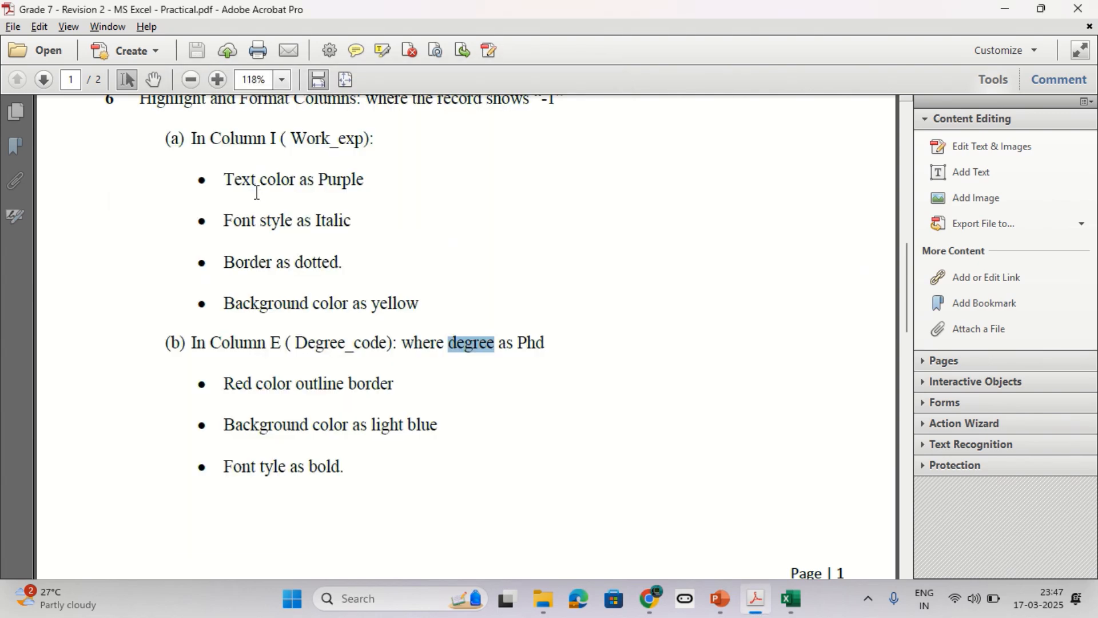
key(alt+Tab)
click(256, 245)
click(291, 281)
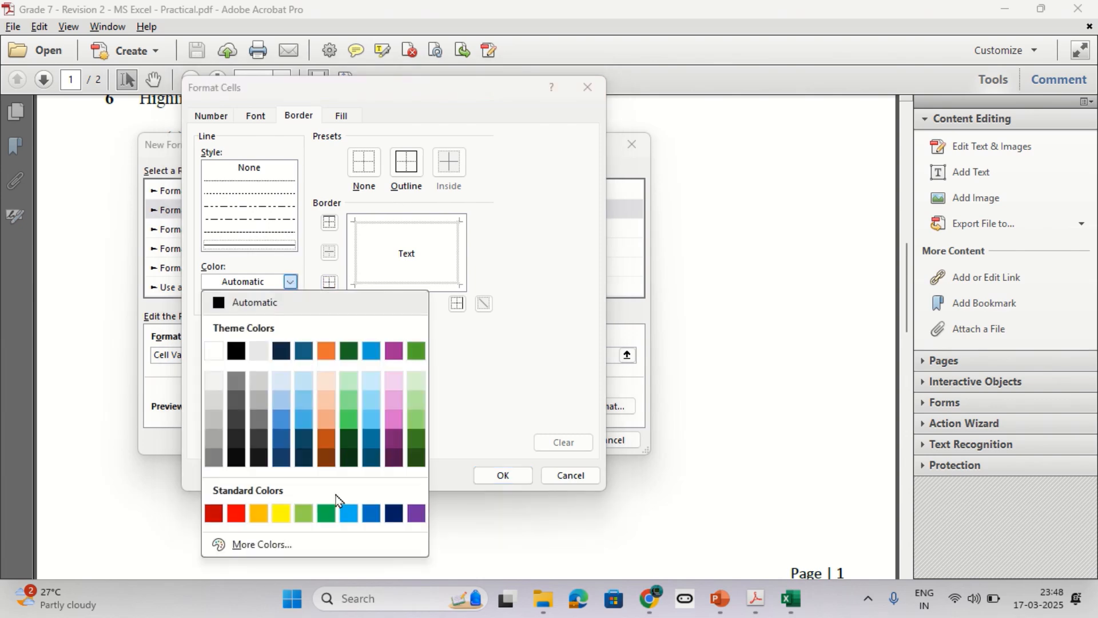
click(235, 513)
- Add a light blue fill and save the =$E$25 rule
key(alt+Tab)
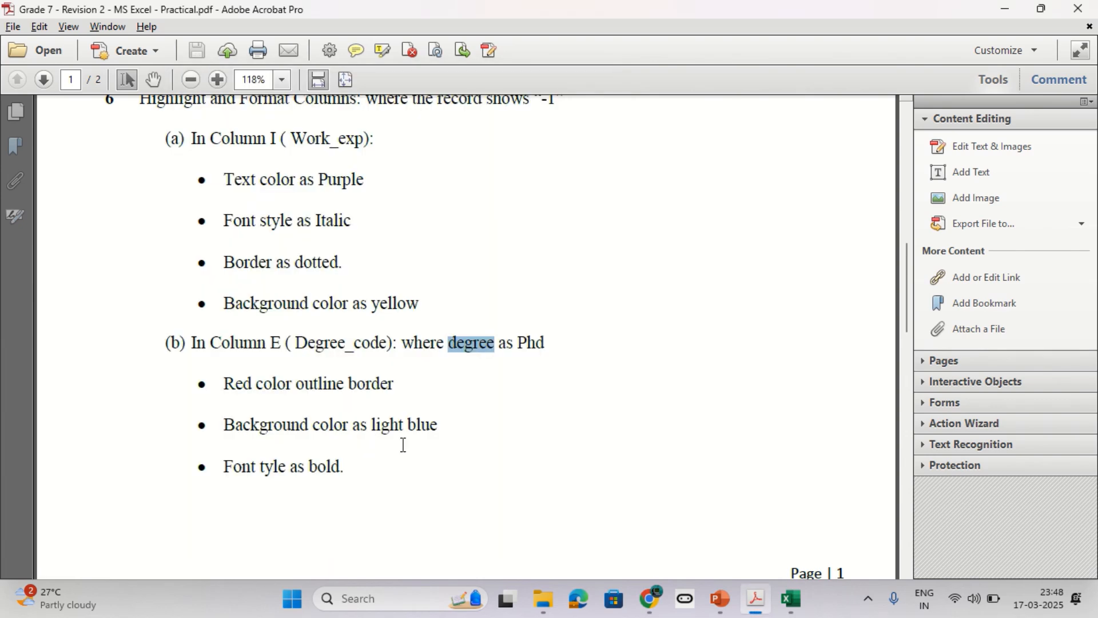
key(alt+Tab)
click(342, 116)
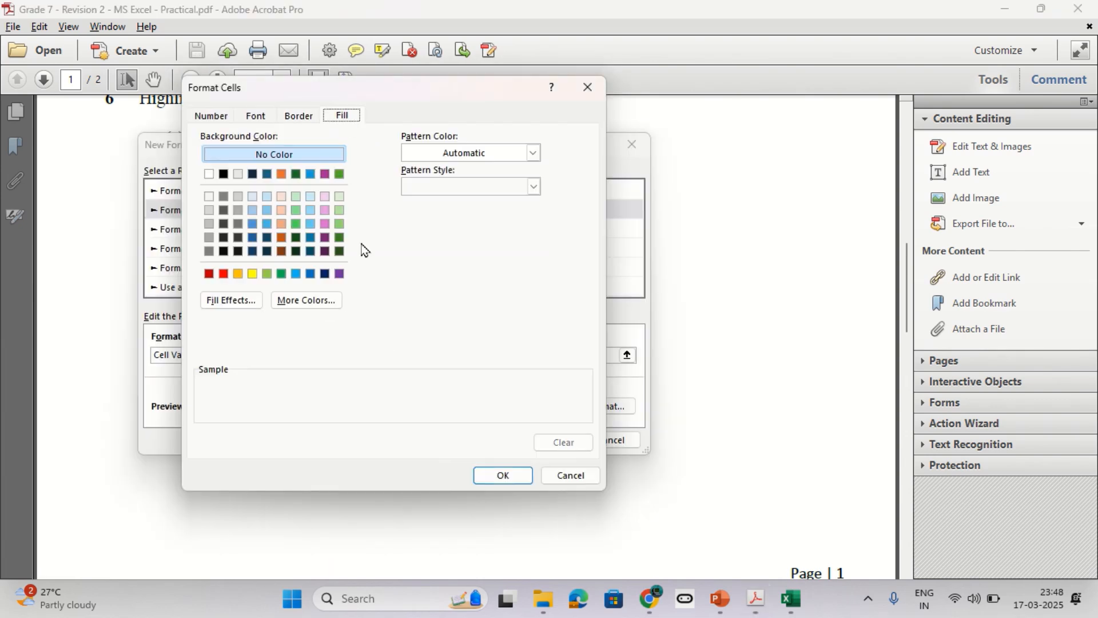
click(296, 274)
click(516, 476)
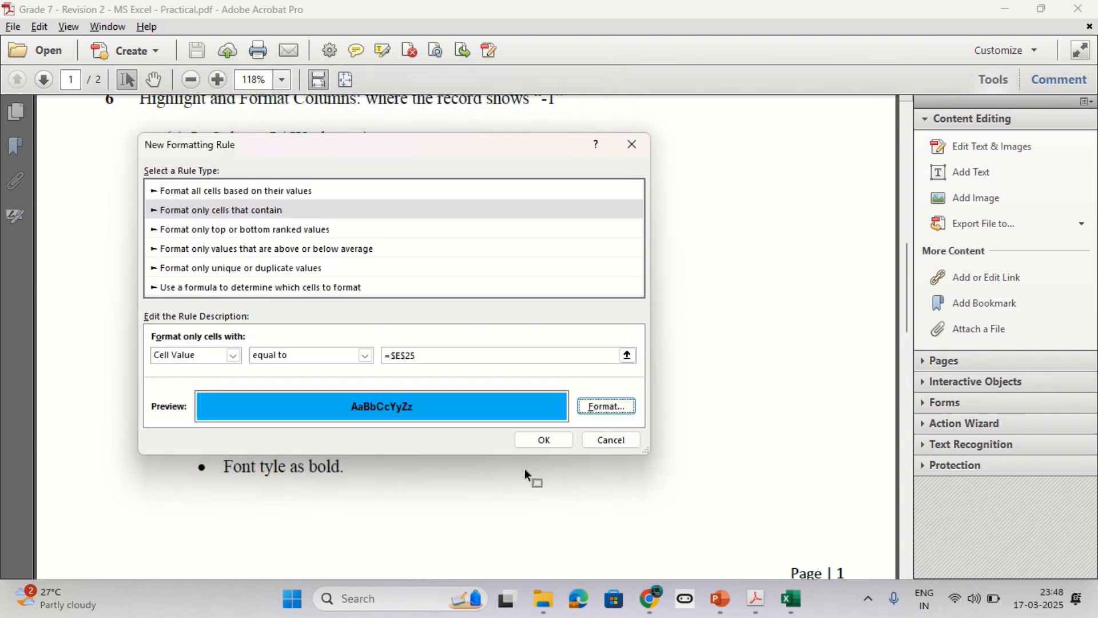
click(544, 441)
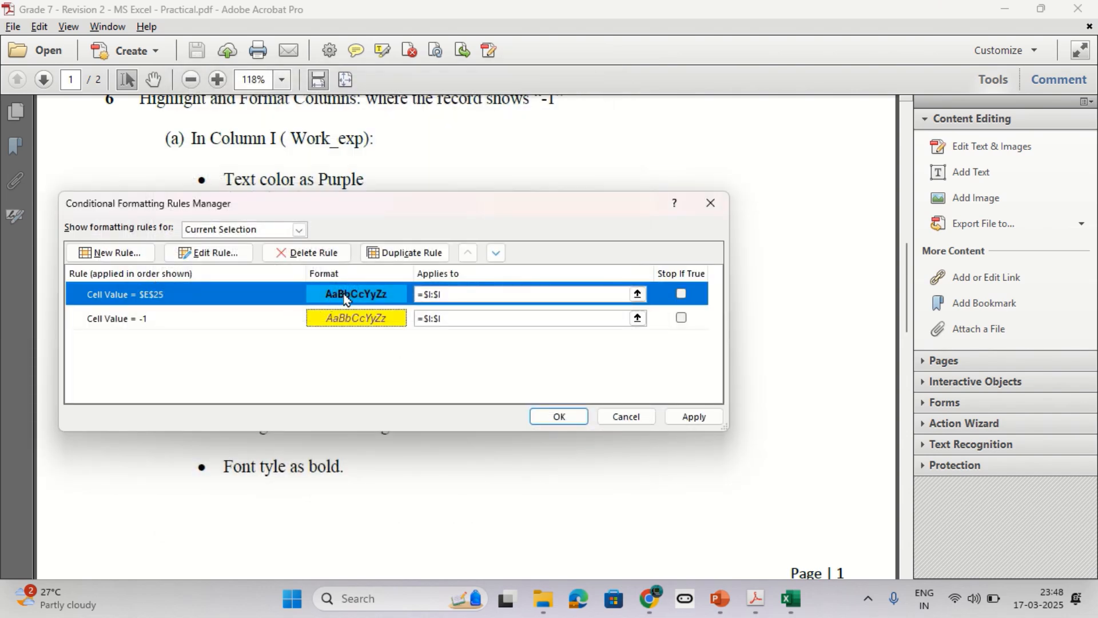
- Change the $E$25 rule's font style back to Regular
key(alt+Tab)
key(Tab)
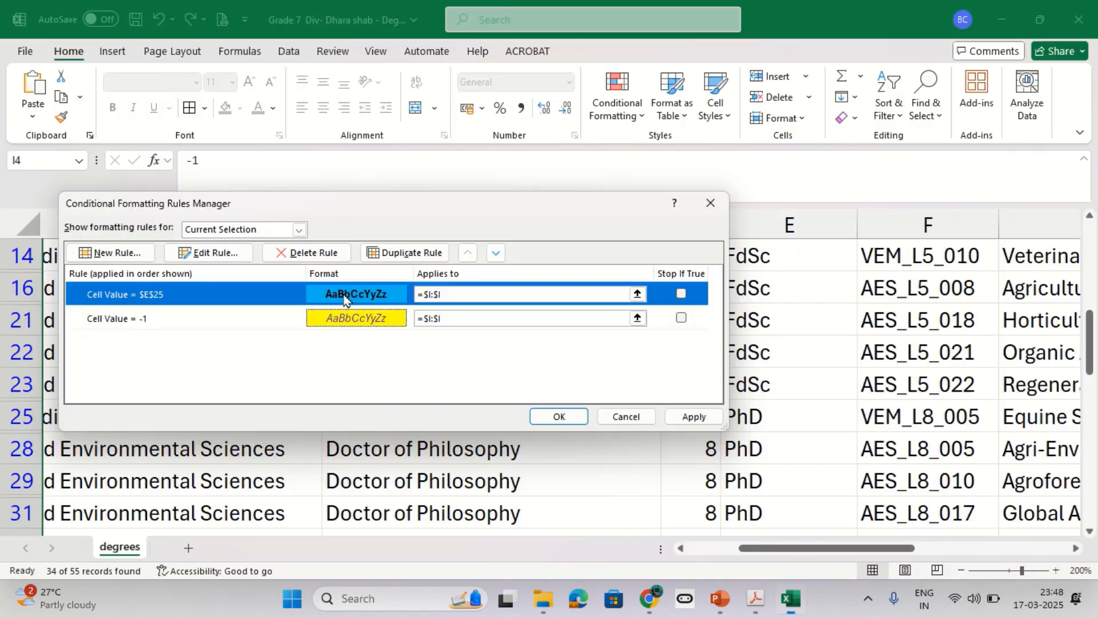
double_click(344, 295)
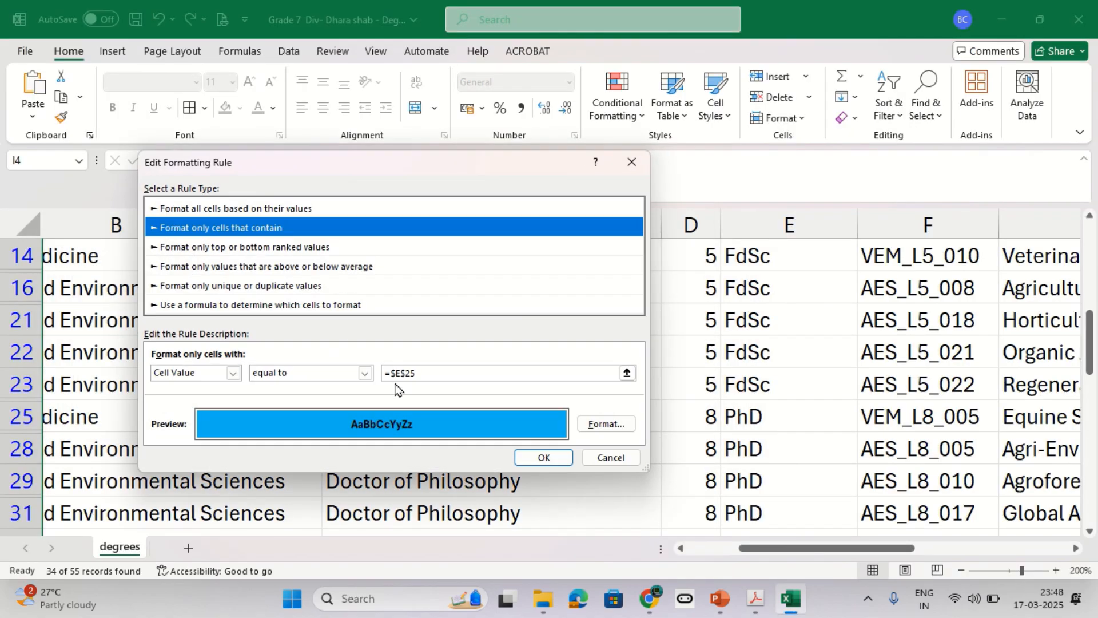
click(612, 429)
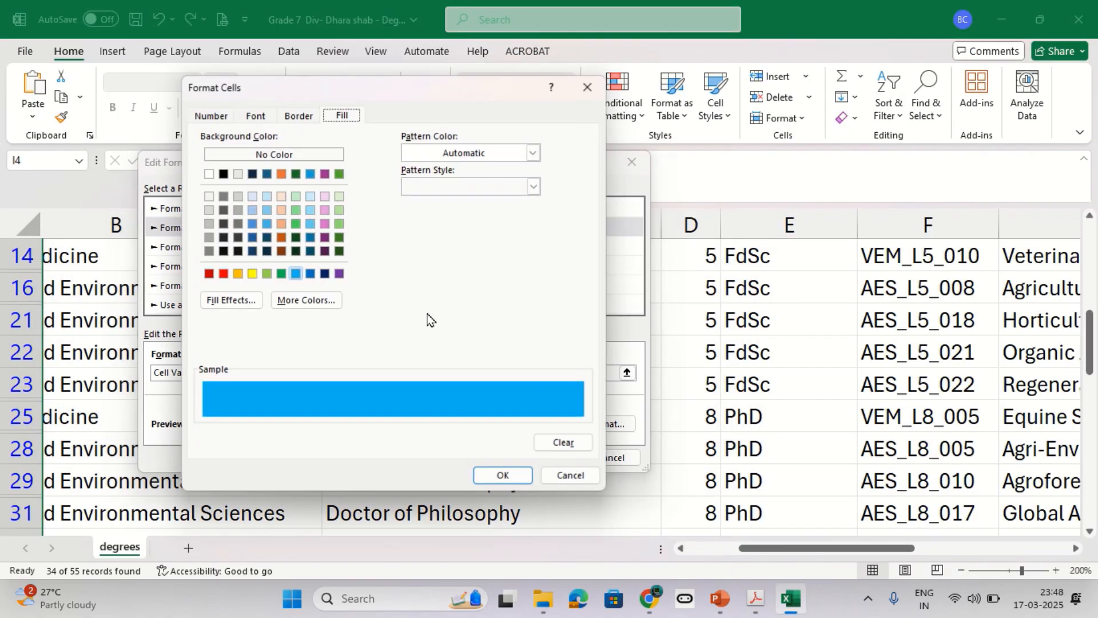
click(293, 117)
click(256, 115)
click(433, 167)
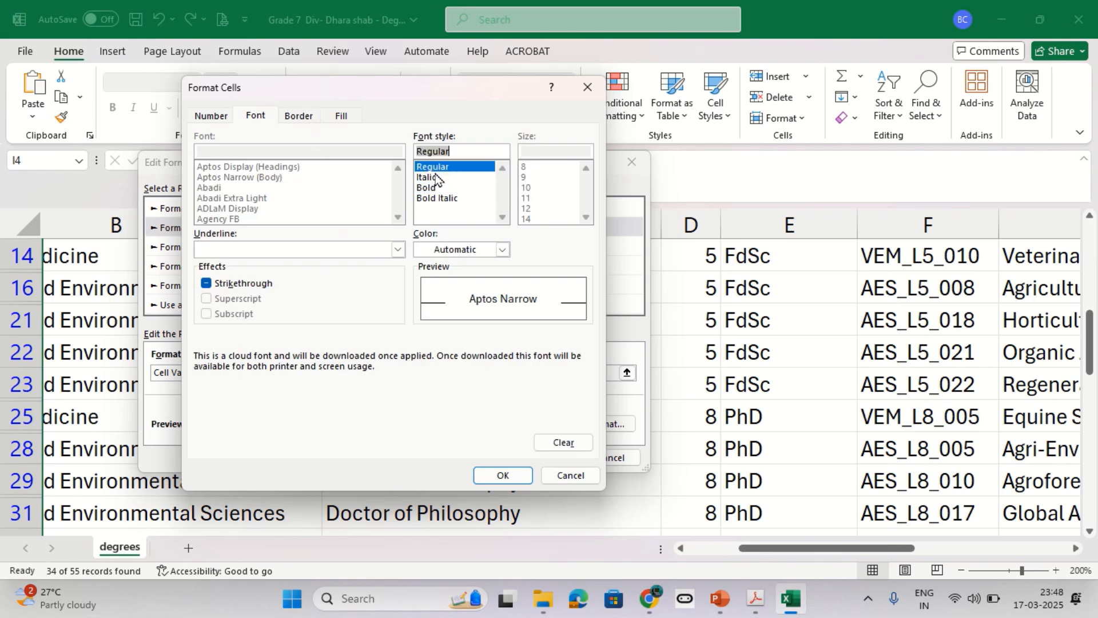
- Set the rule's border colour to red and apply the changes
click(298, 115)
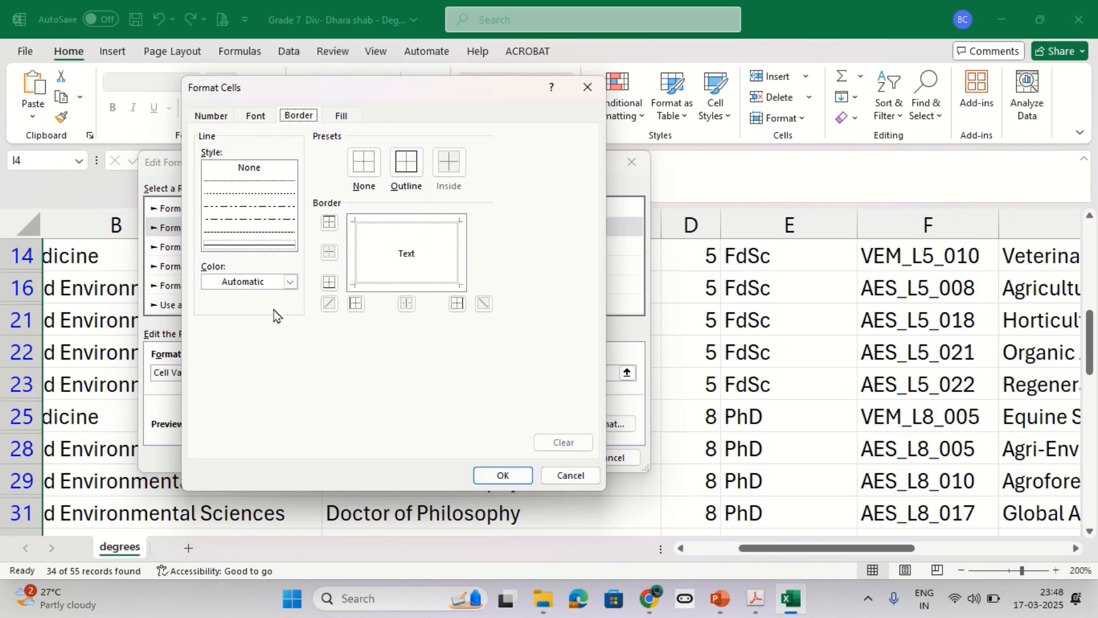
click(258, 283)
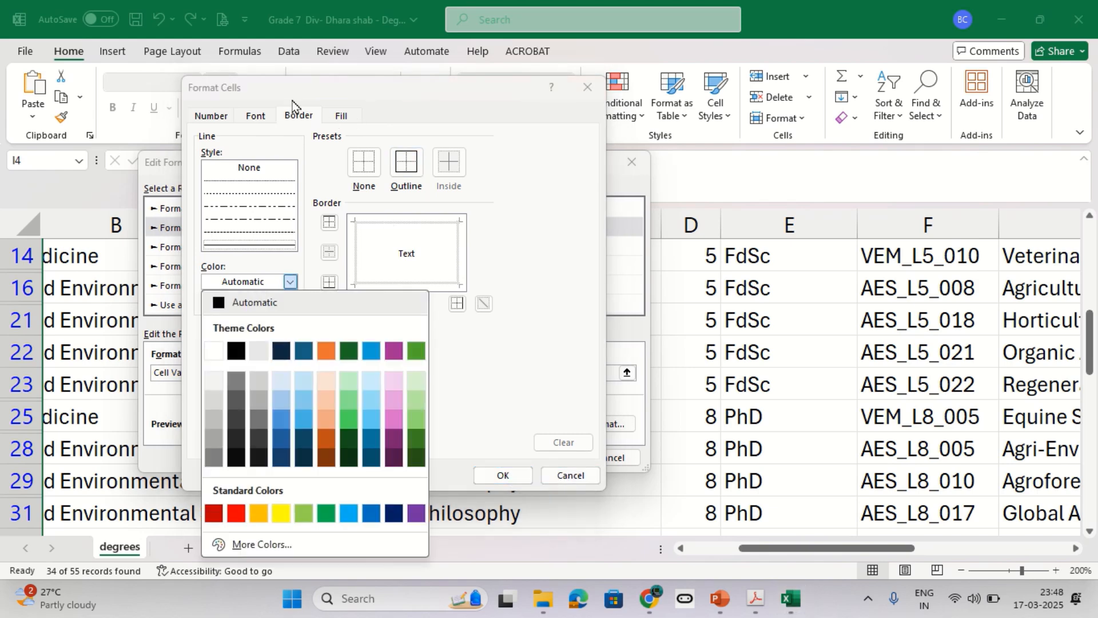
click(236, 513)
click(529, 483)
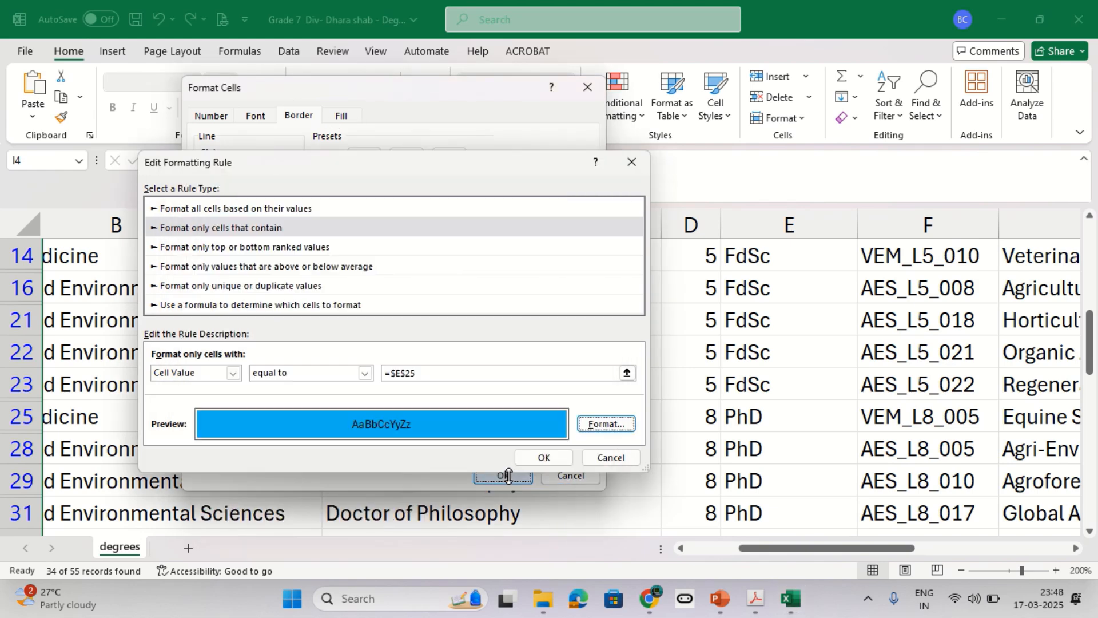
click(543, 460)
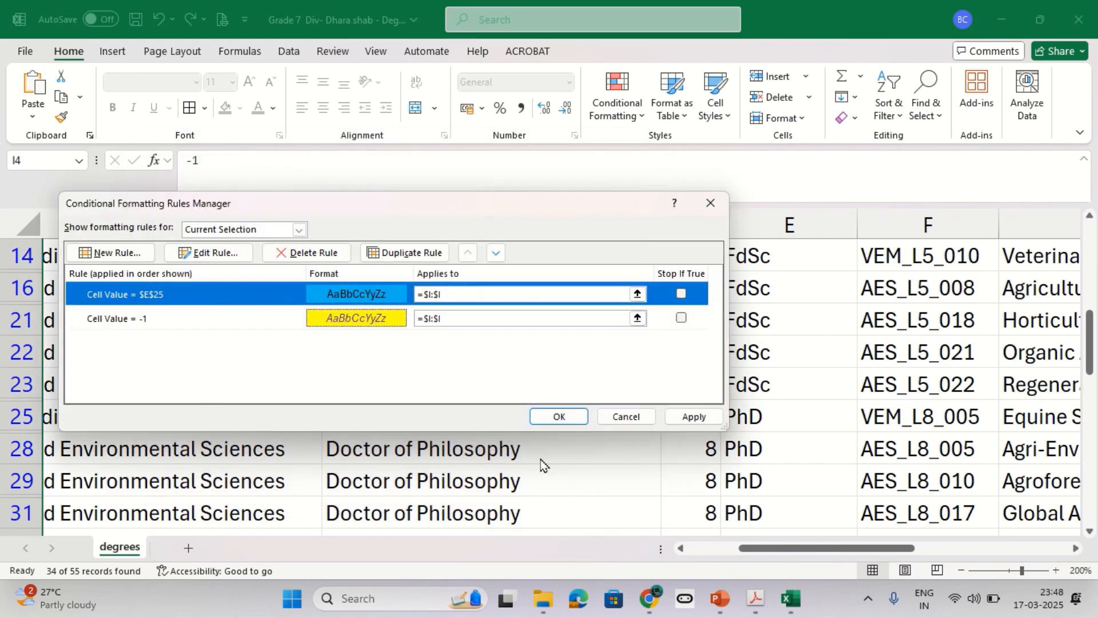
click(686, 417)
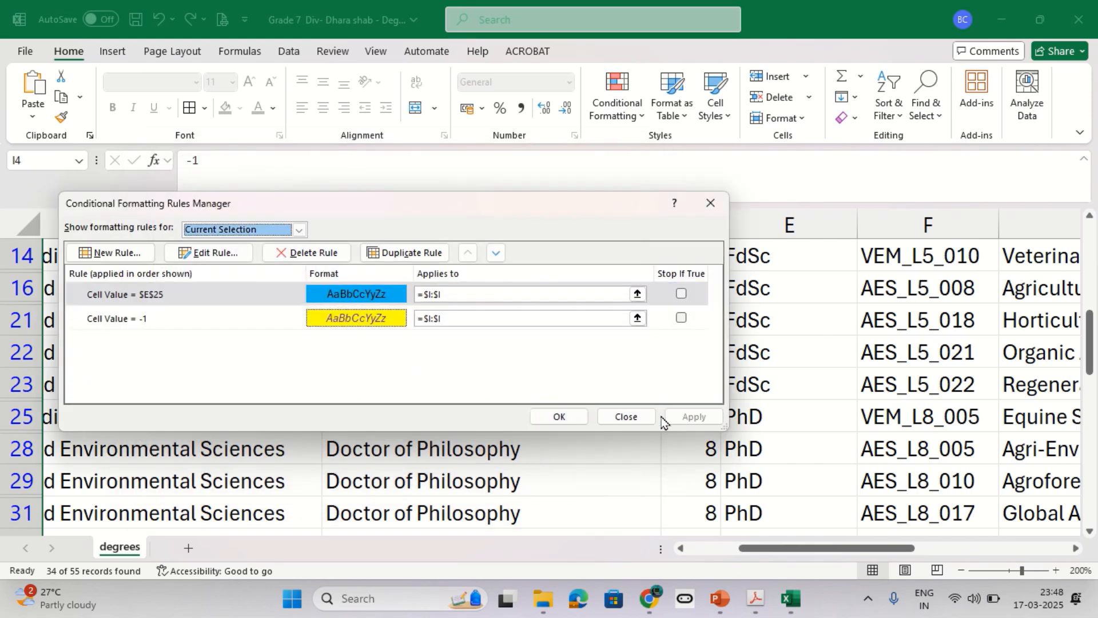
click(547, 422)
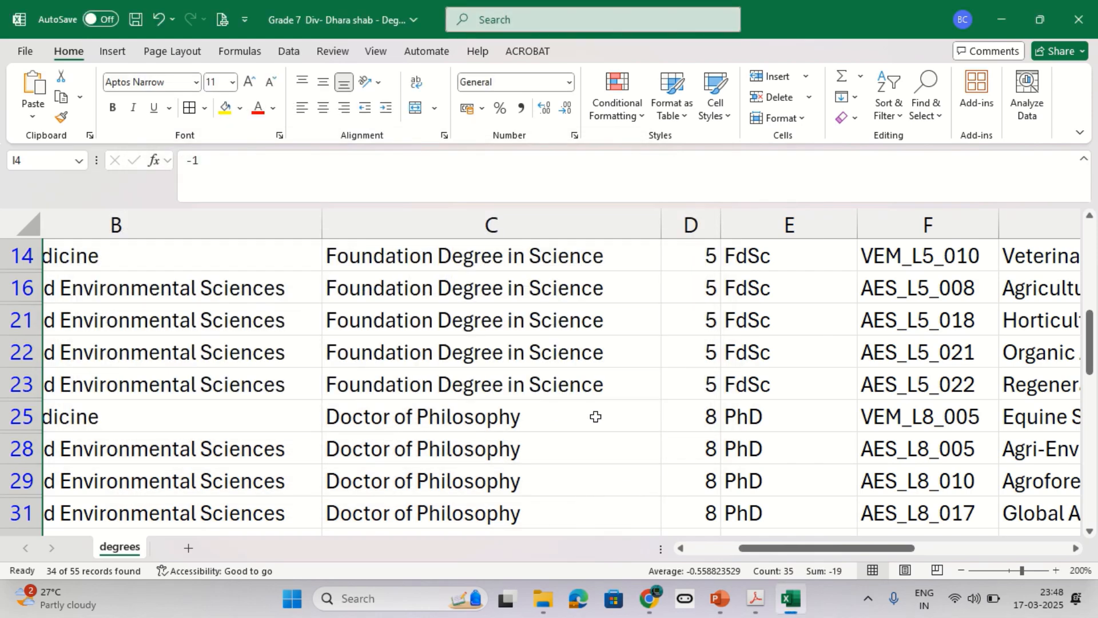
scroll(765, 424, up, 4)
drag(795, 551, 764, 550)
click(676, 228)
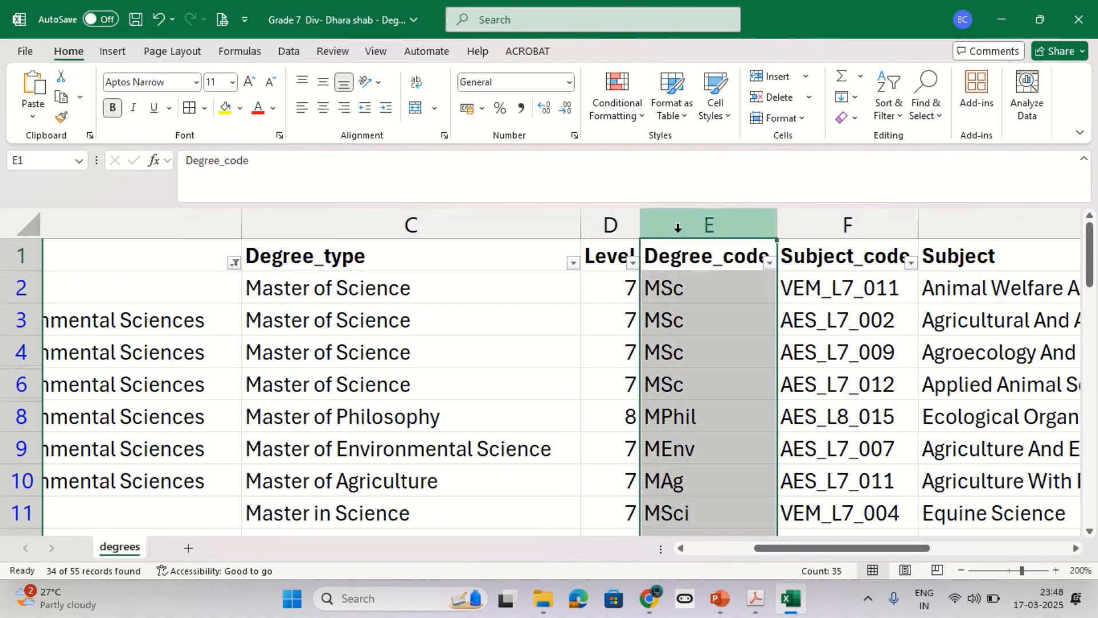
scroll(693, 435, down, 8)
scroll(692, 469, up, 7)
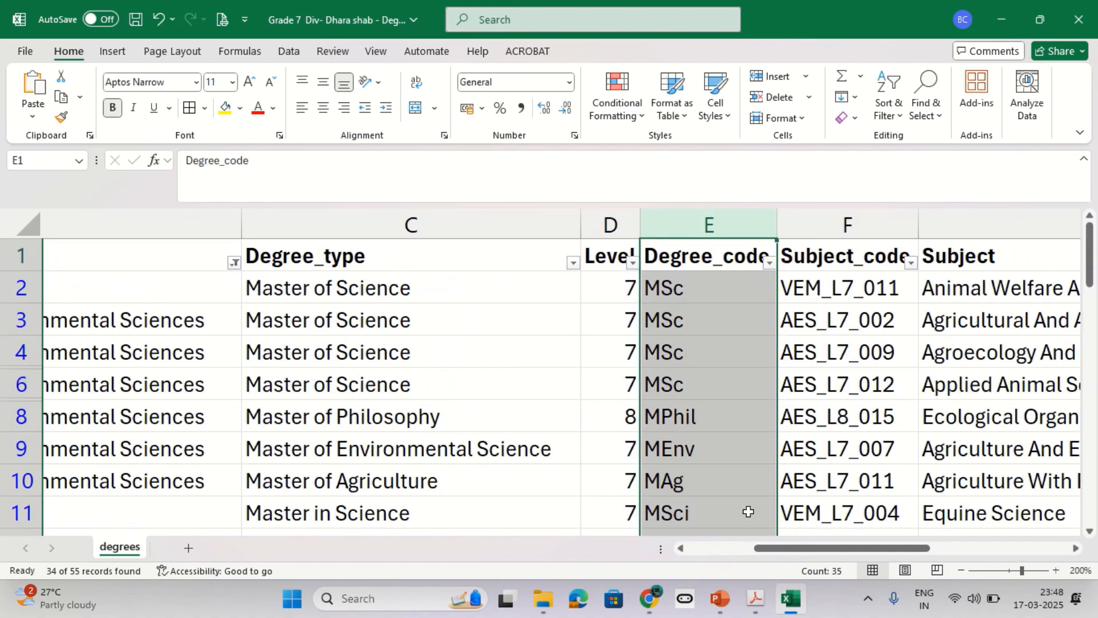
click(684, 225)
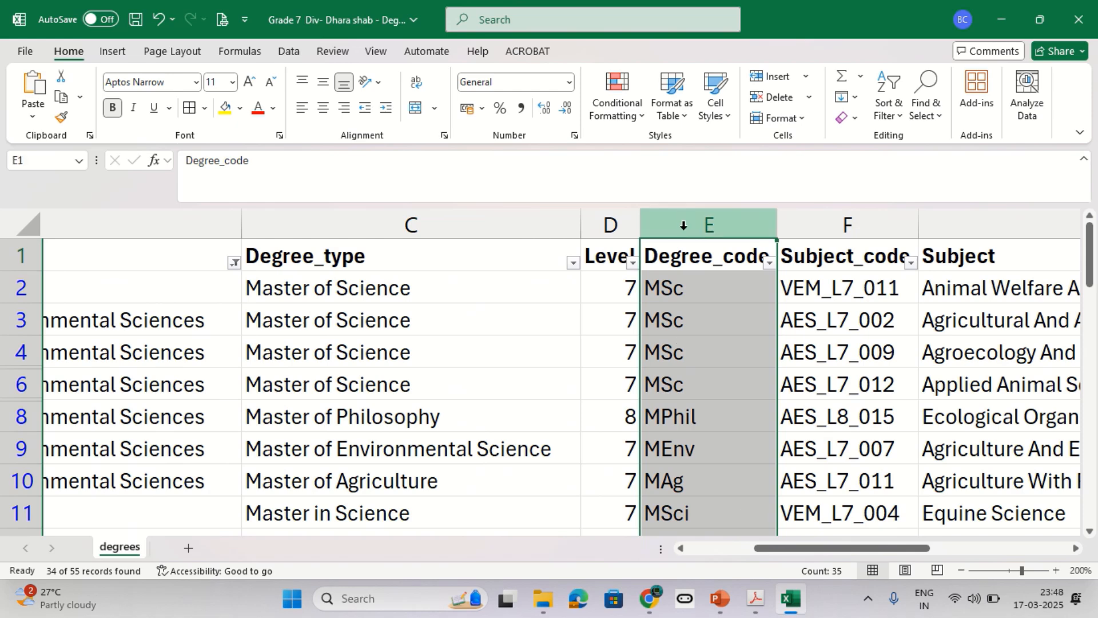
click(616, 105)
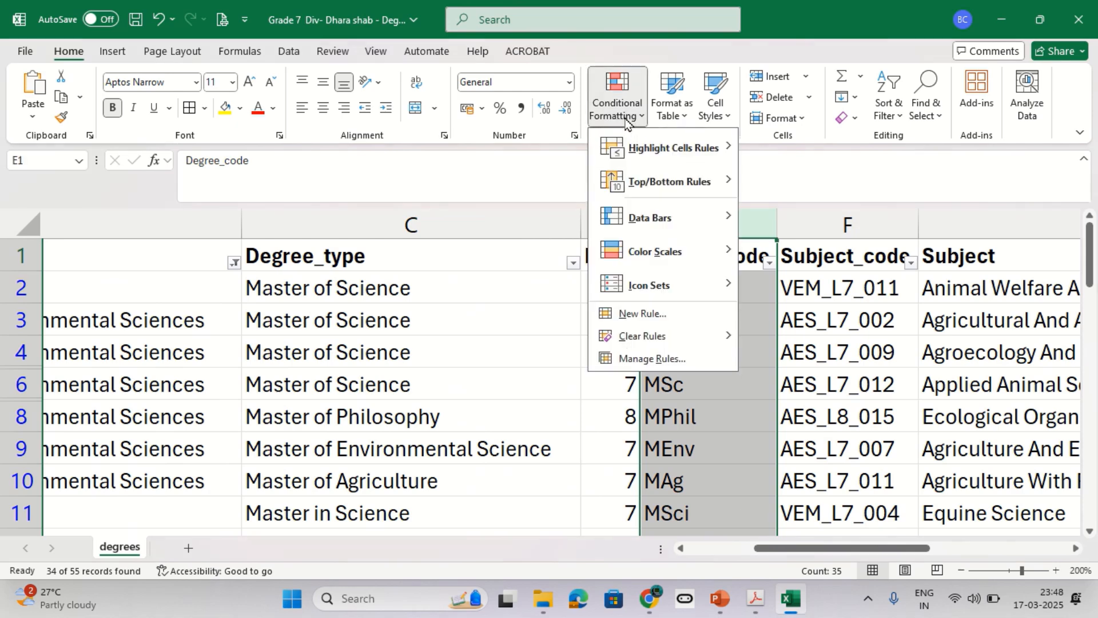
mouse_move(650, 153)
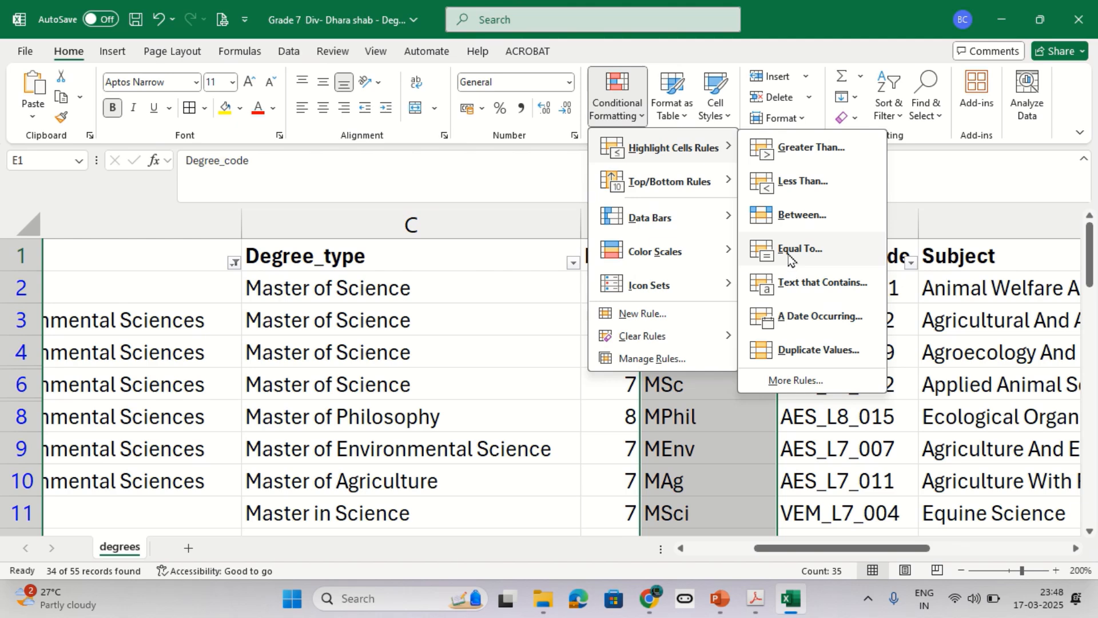
click(652, 356)
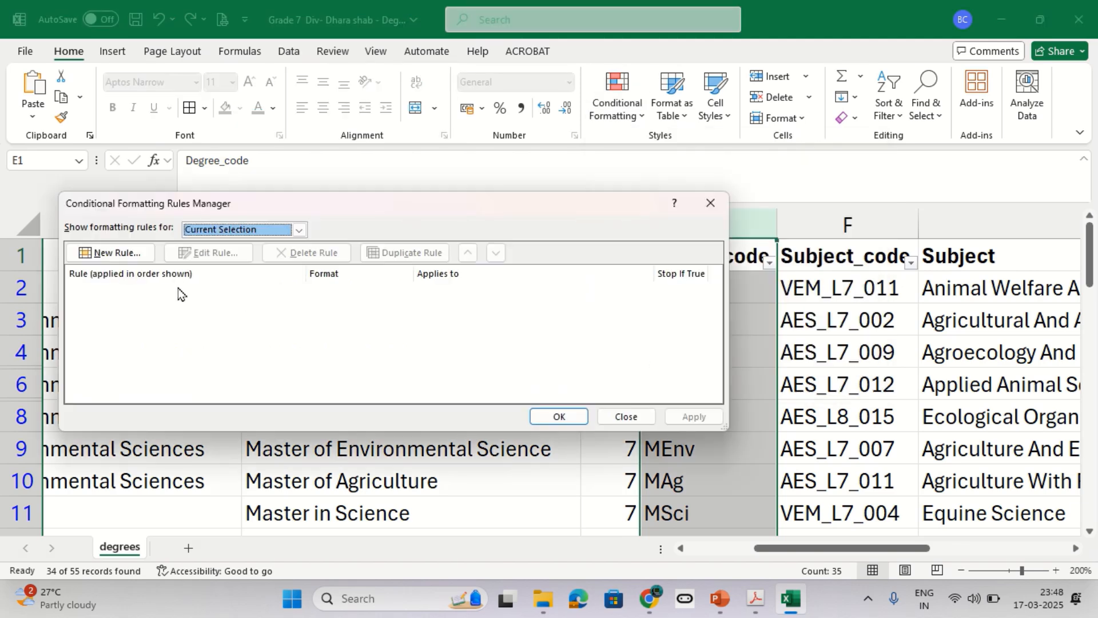
click(627, 417)
drag(841, 548, 981, 547)
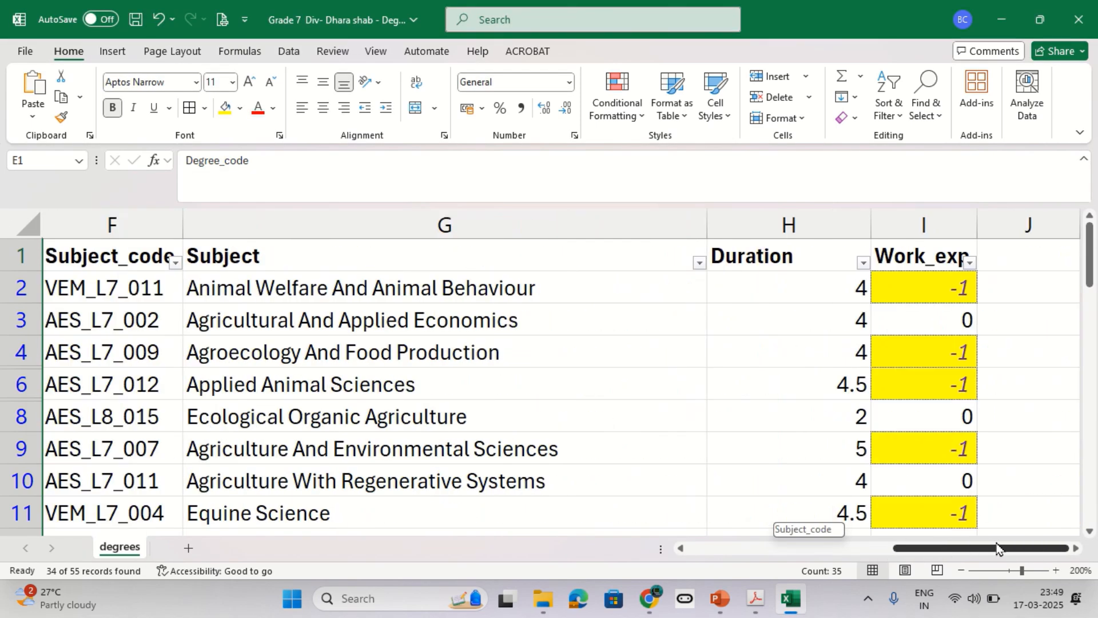
- Test the highlight by entering 'Ph' in cell I8, then undo it
click(939, 418)
text(Phd)
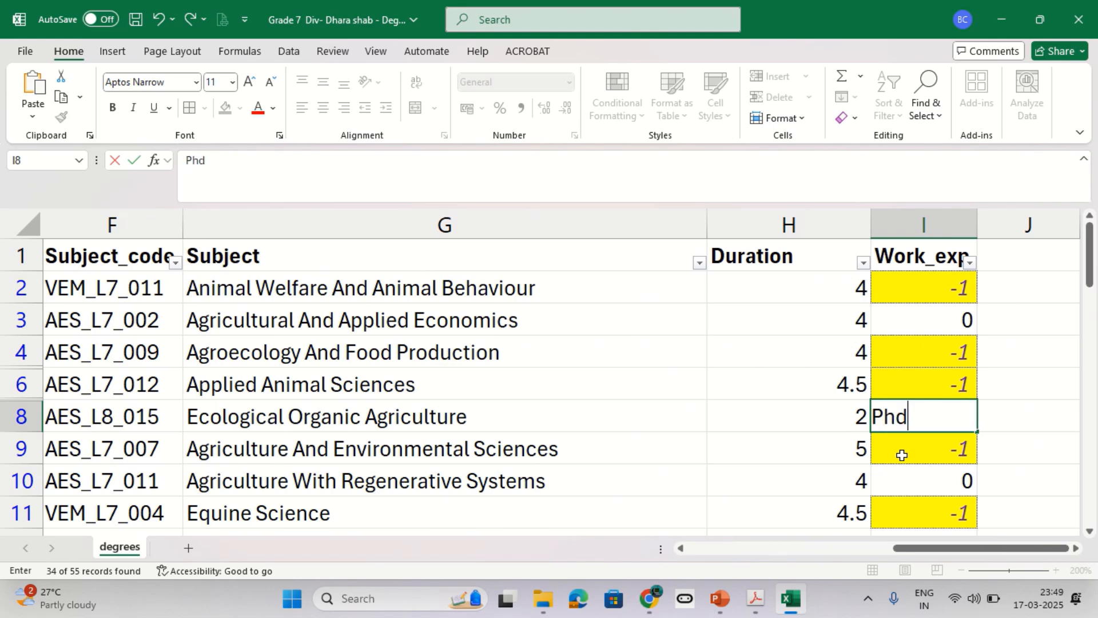
key(Return)
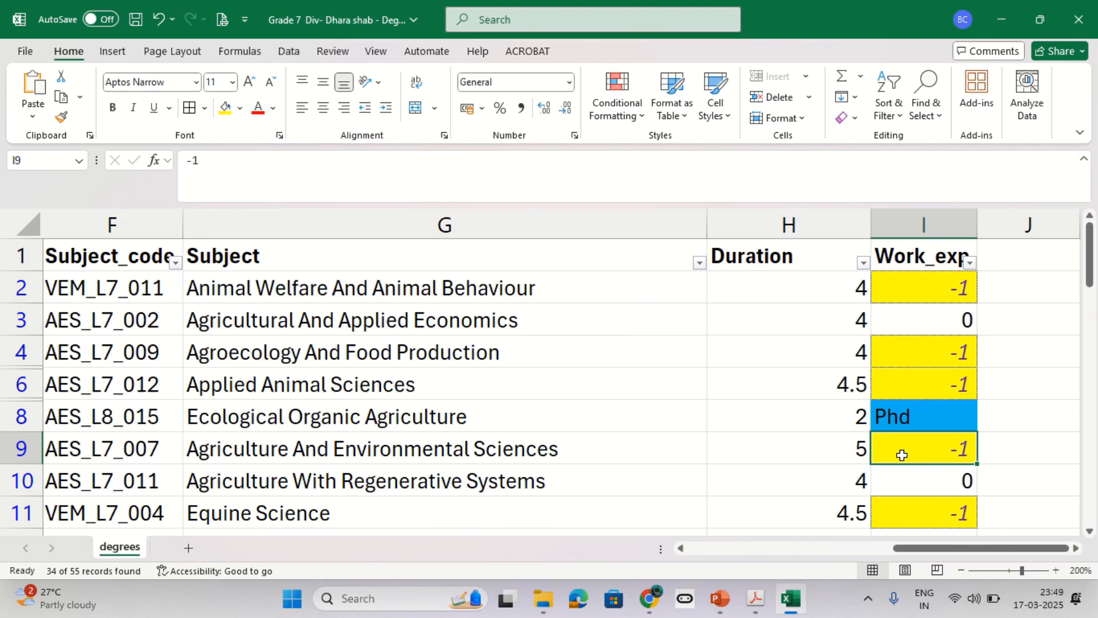
key(ctrl+z)
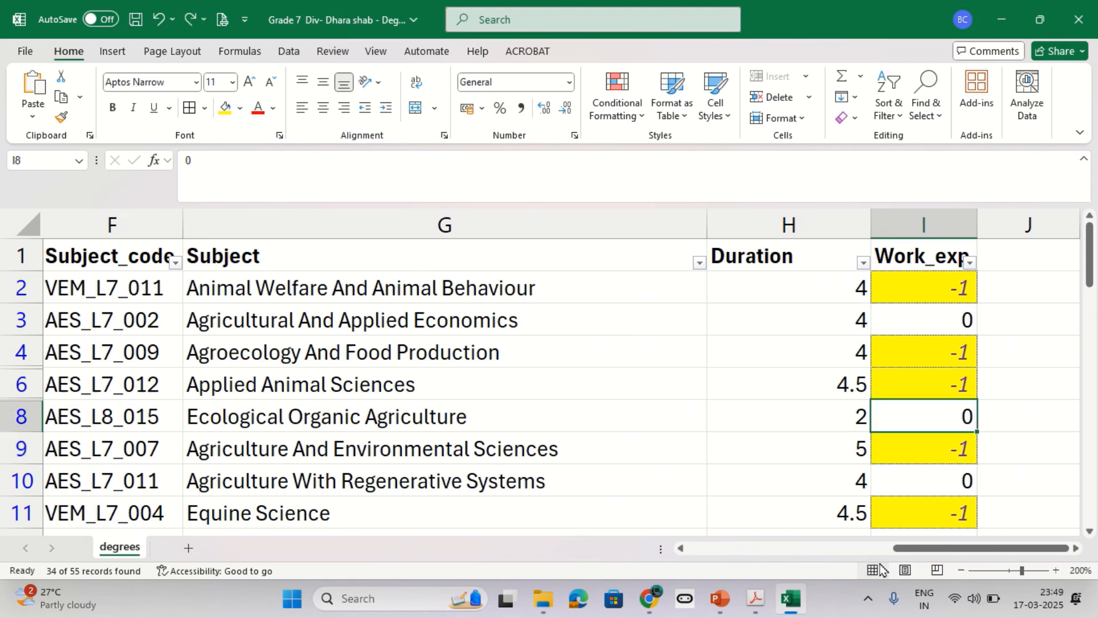
- Delete the Cell Value = $E$25 rule from column I, keeping the -1 rule
click(908, 224)
click(617, 100)
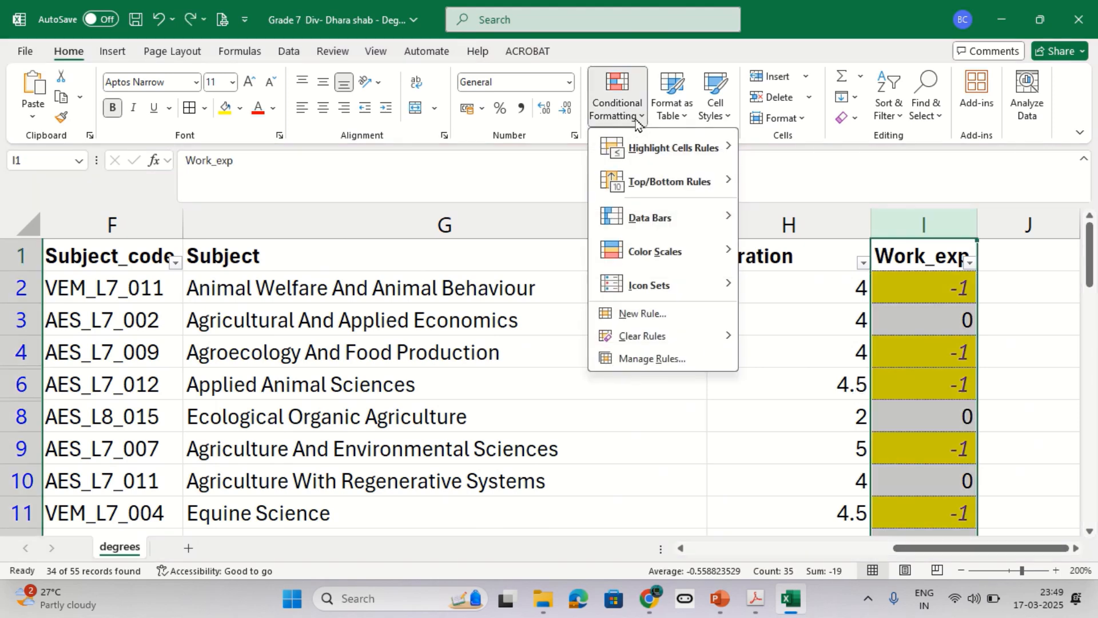
click(664, 360)
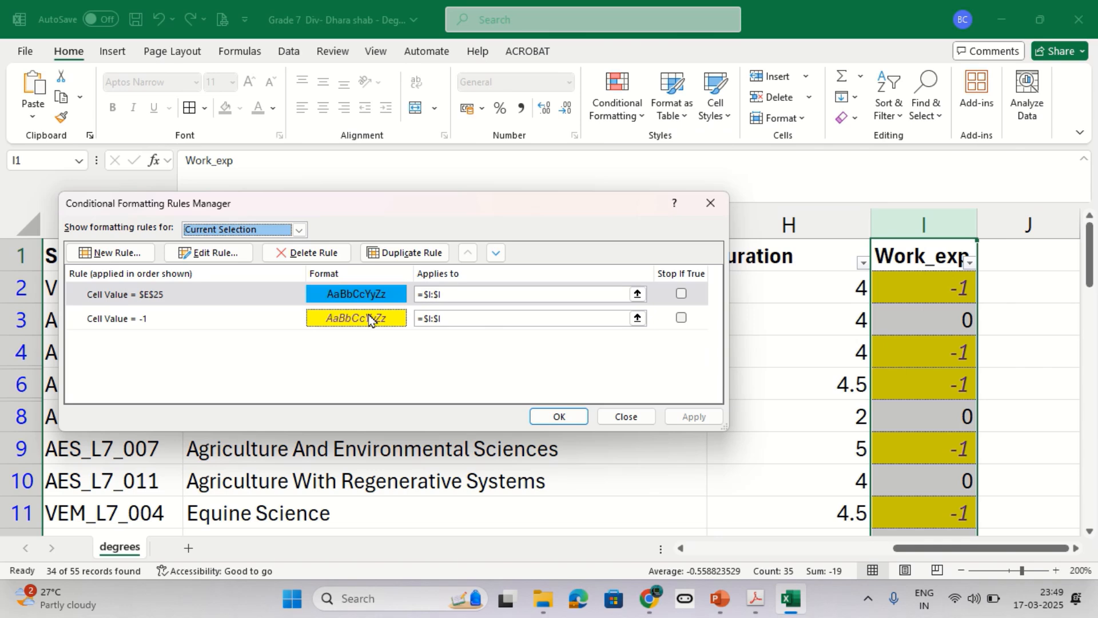
click(680, 294)
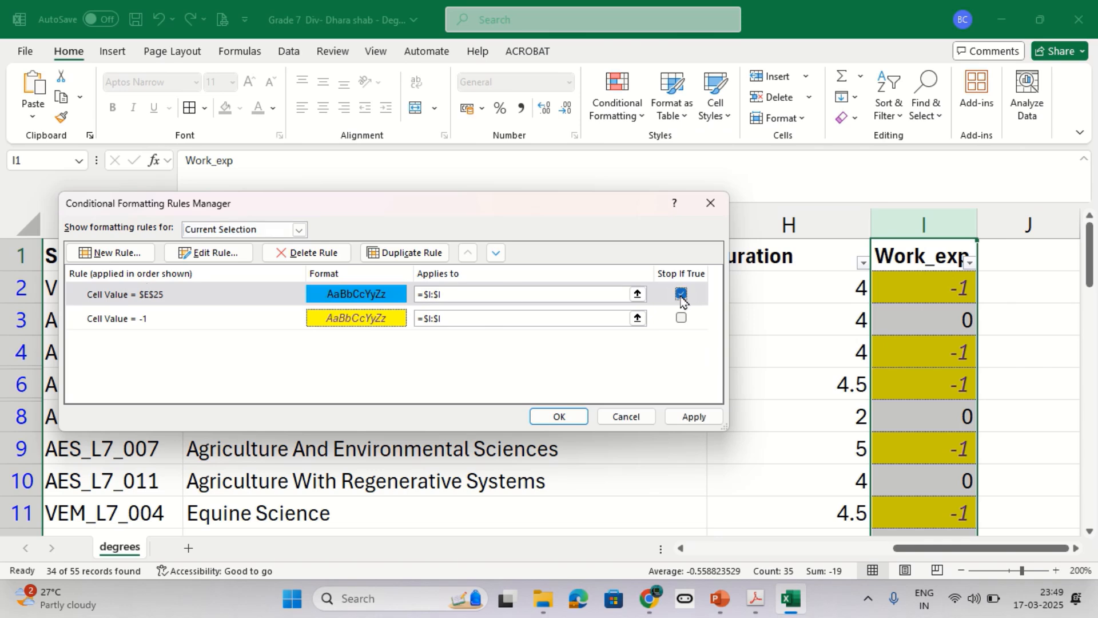
click(318, 254)
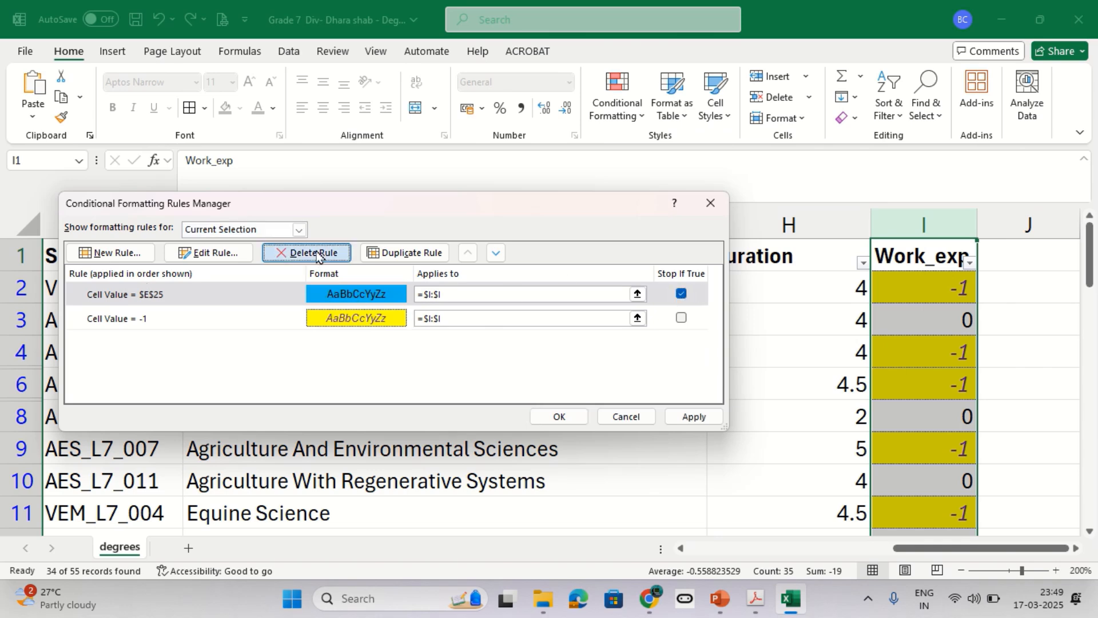
click(252, 232)
click(229, 242)
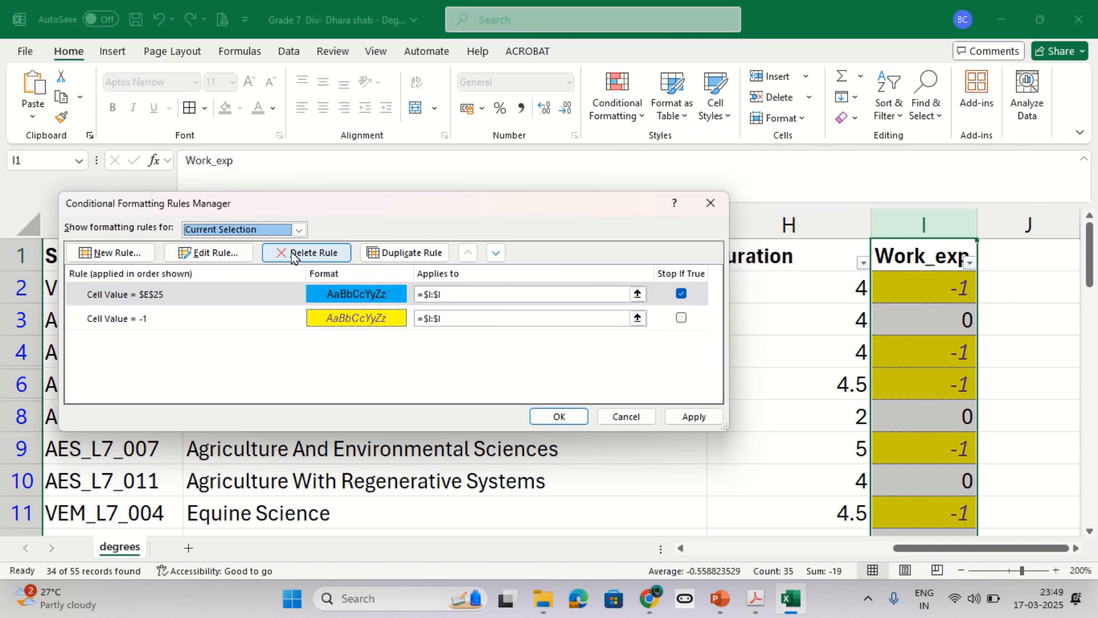
click(292, 255)
click(718, 420)
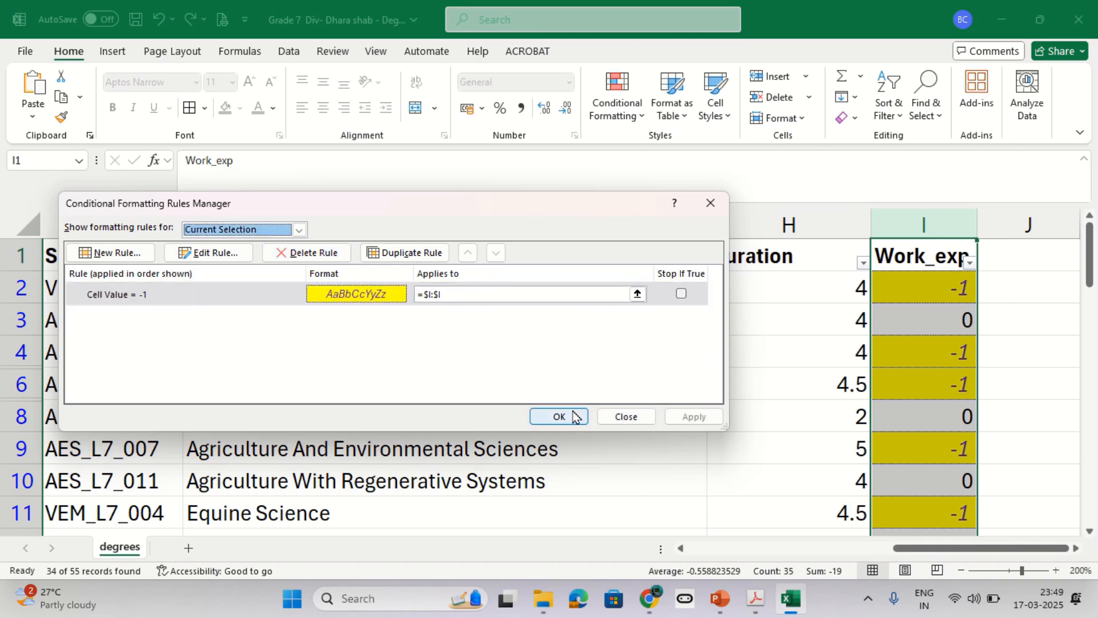
click(578, 417)
drag(938, 549, 781, 519)
- Try an Equal To 'Phd' highlight rule on column C, then cancel it
click(377, 229)
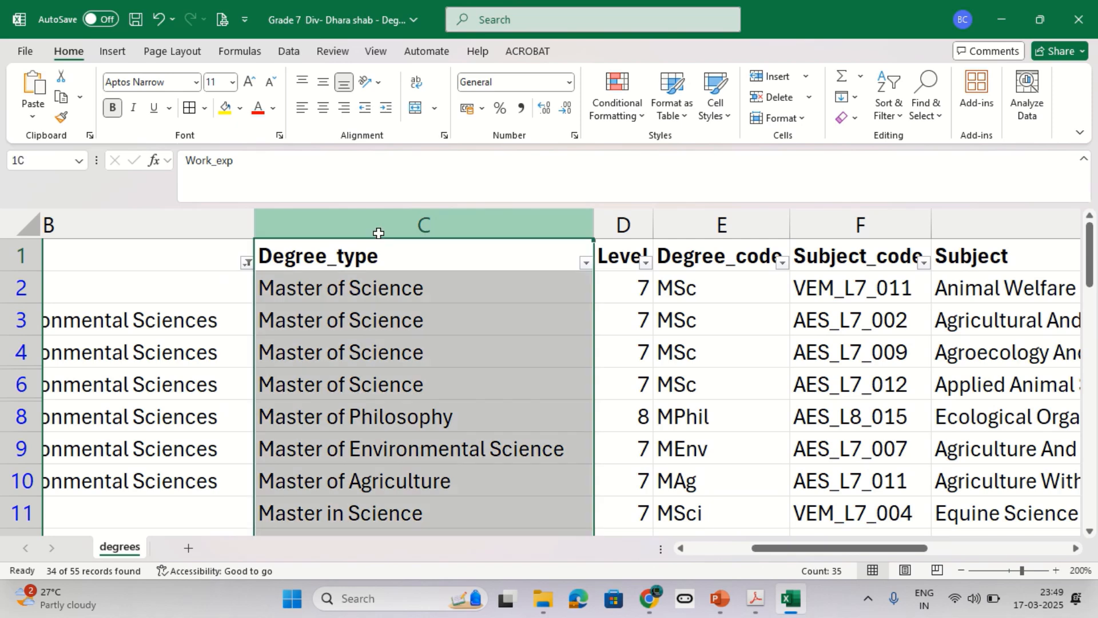
click(619, 111)
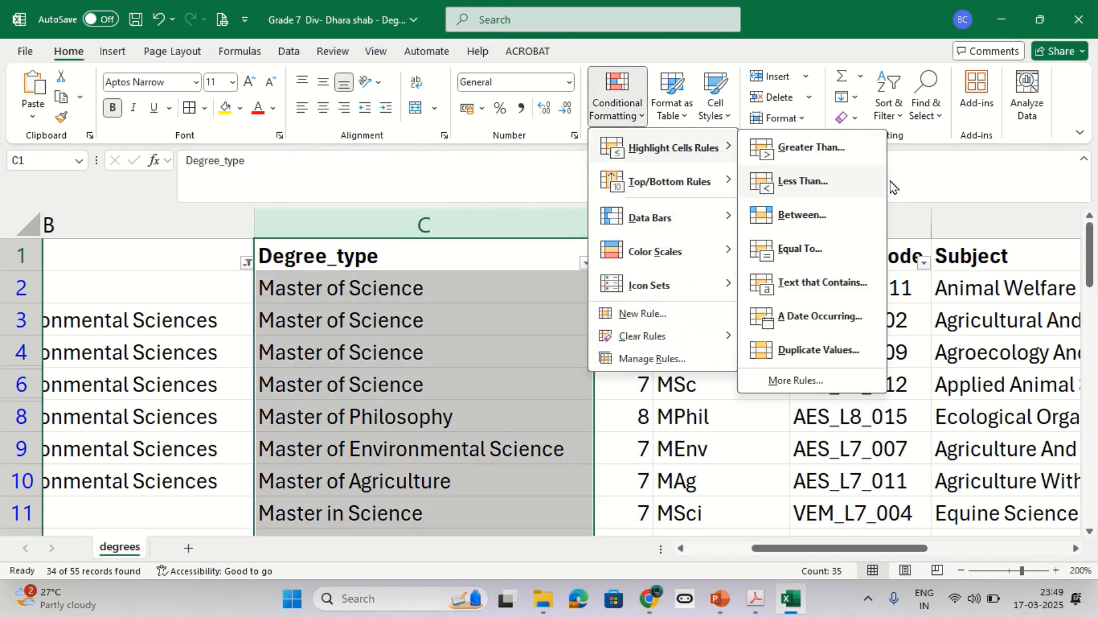
click(803, 246)
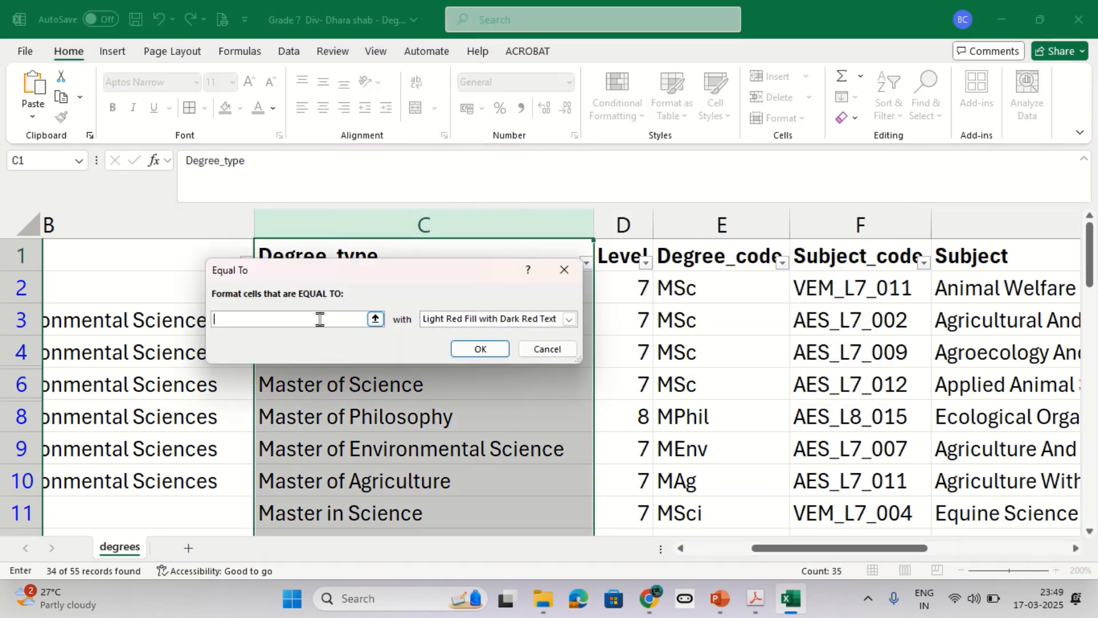
text(Phd)
scroll(527, 502, down, 4)
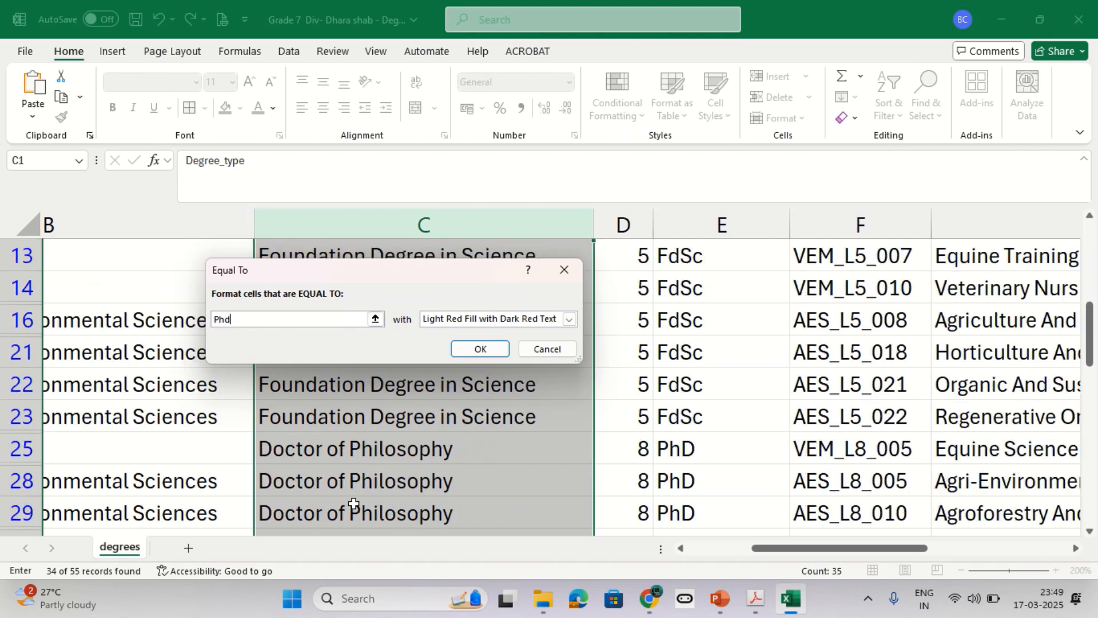
click(678, 383)
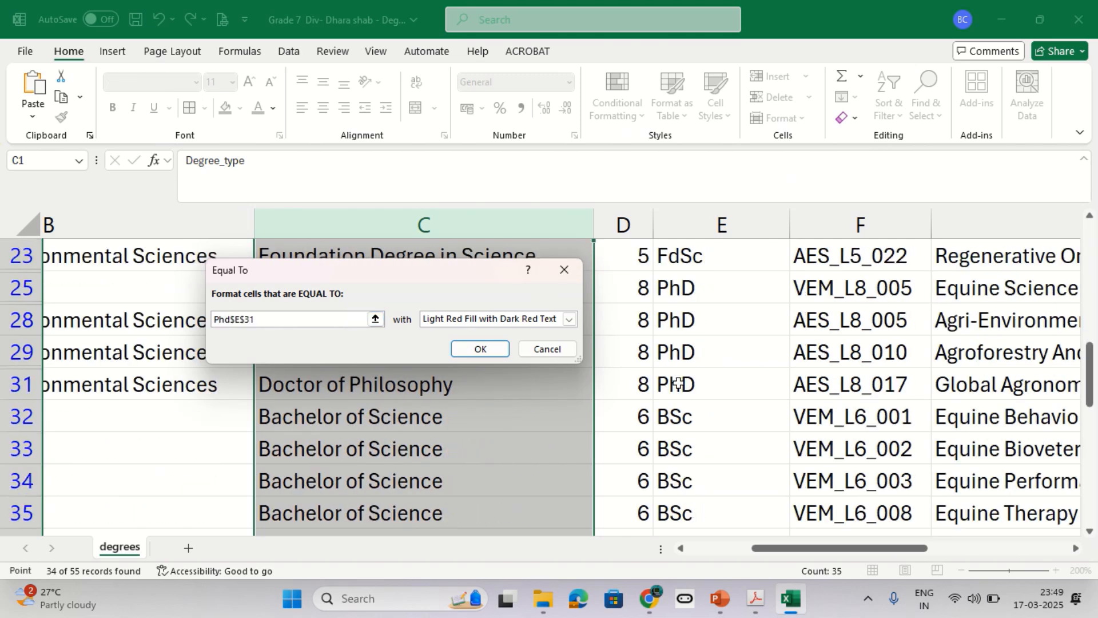
click(557, 351)
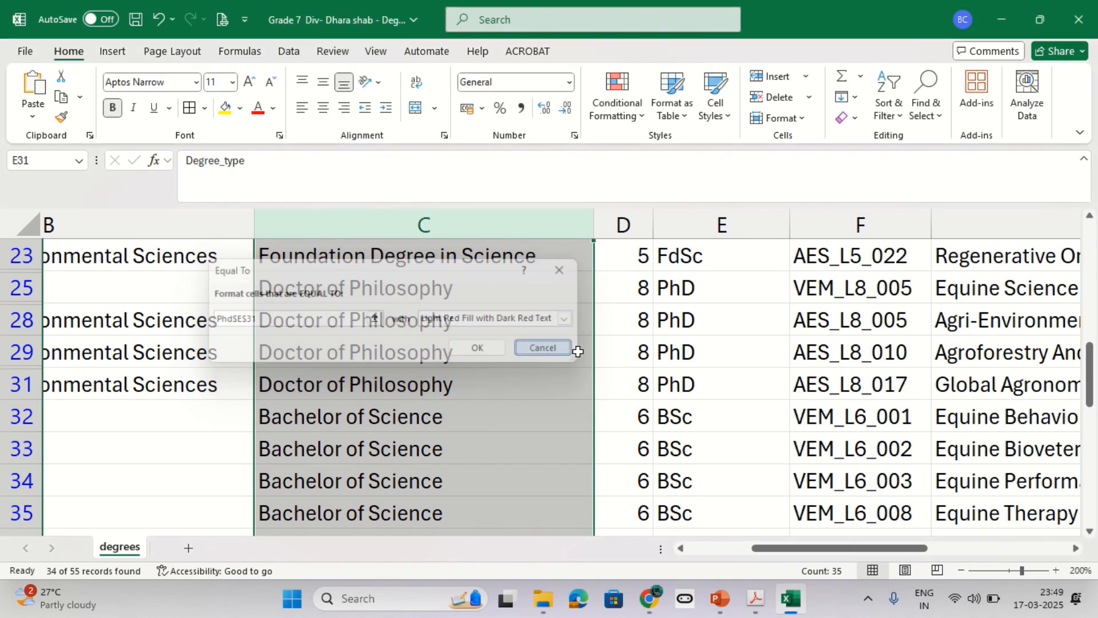
scroll(629, 354, up, 2)
- Highlight column E cells equal to E25 with a custom light blue fill
click(723, 224)
click(617, 98)
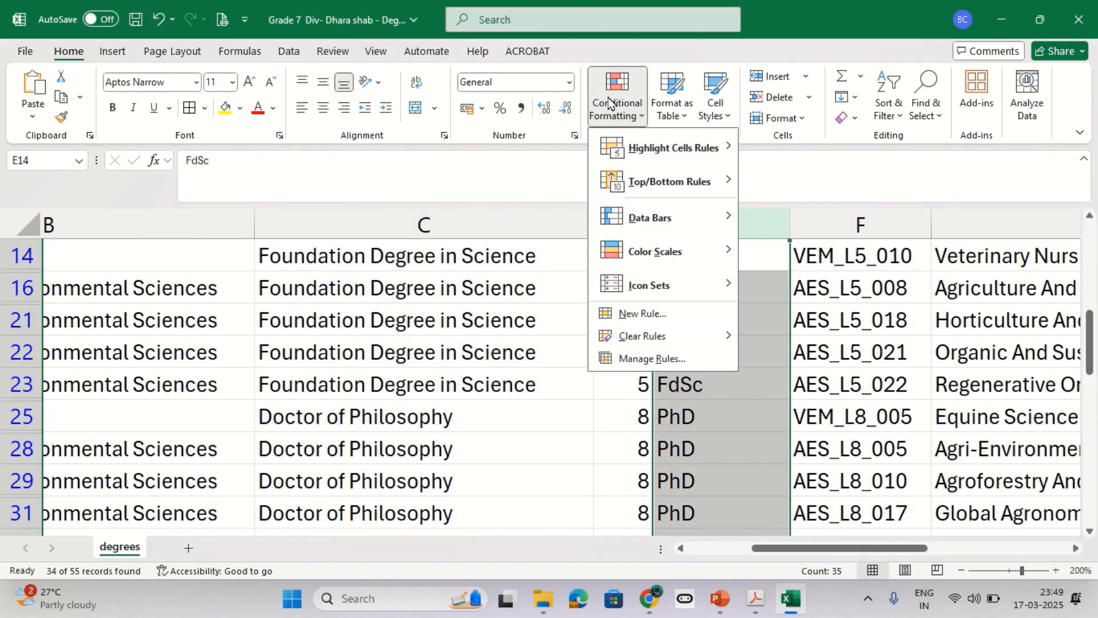
mouse_move(658, 150)
click(779, 246)
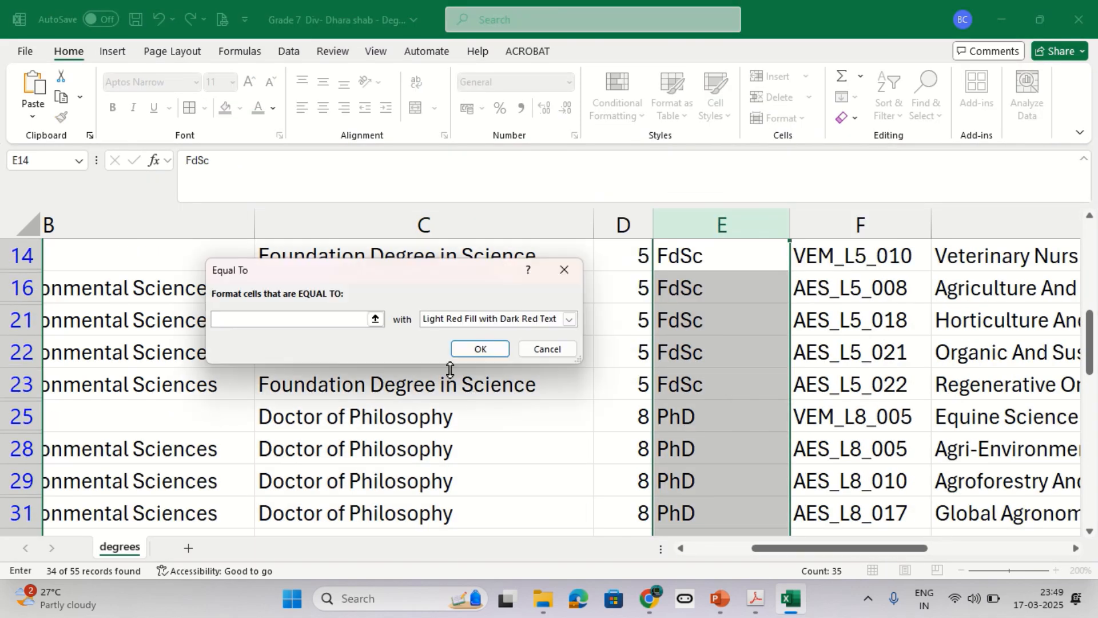
click(708, 424)
click(569, 319)
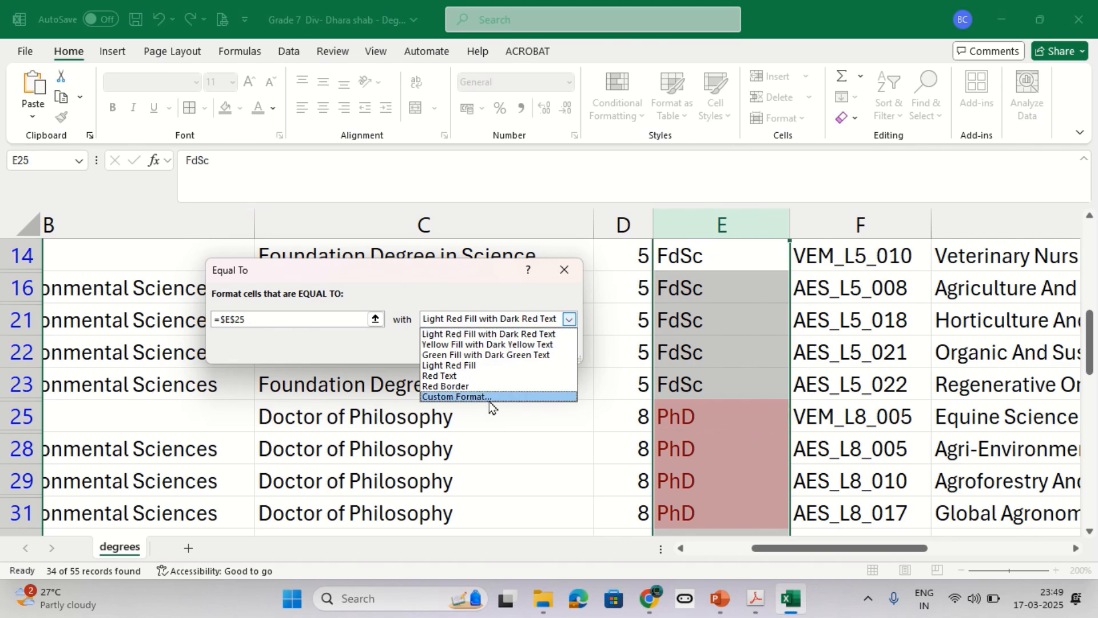
click(470, 397)
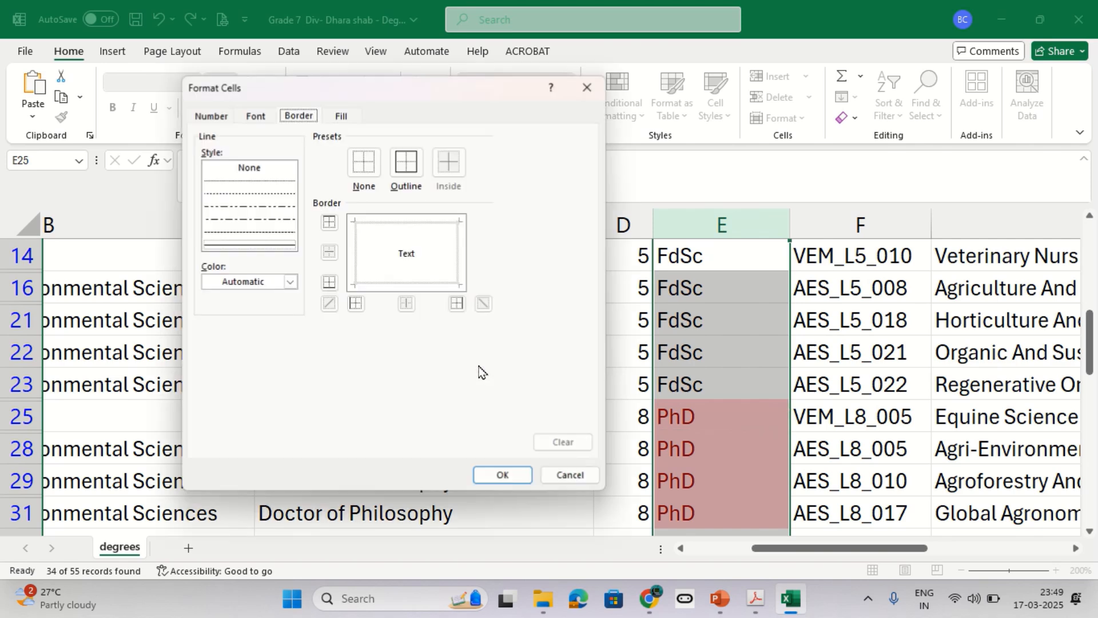
click(344, 116)
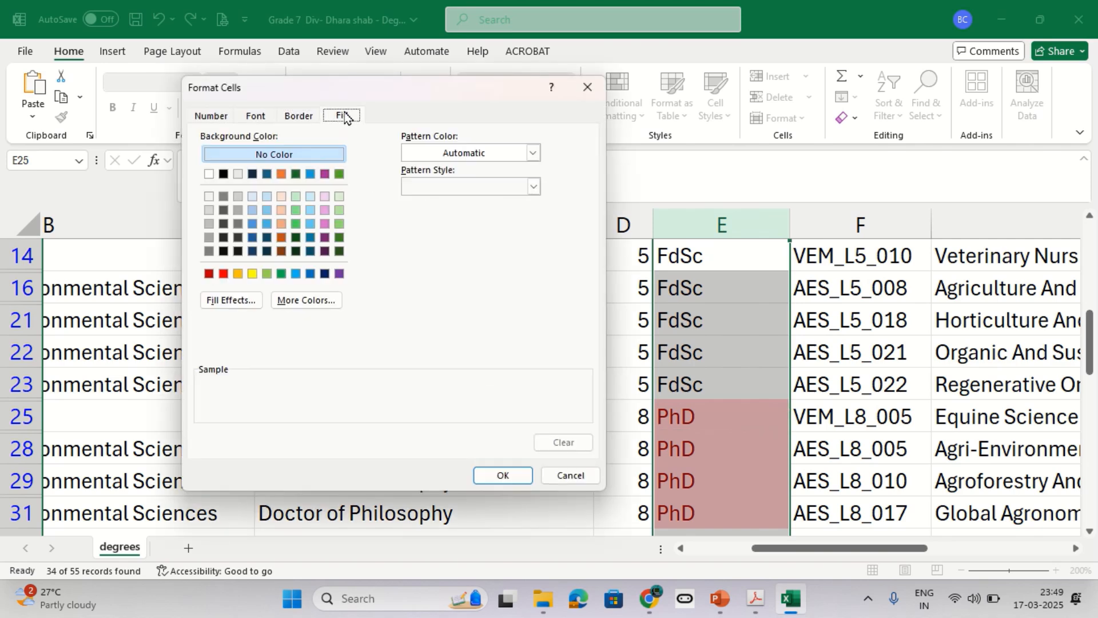
click(296, 274)
- Add a red outline border to the custom highlight format
click(299, 115)
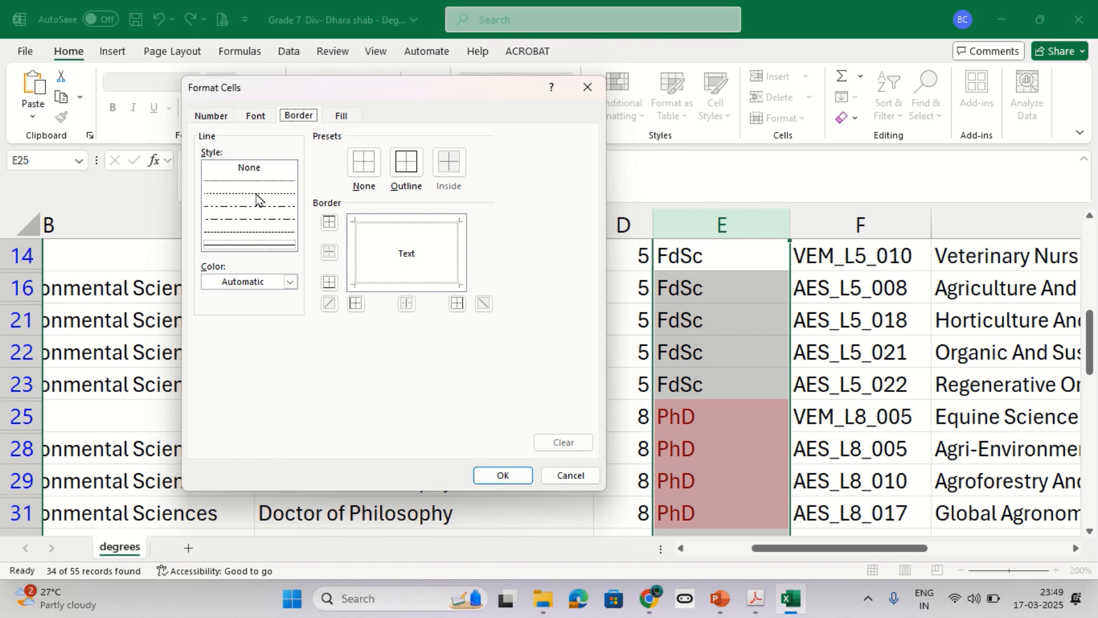
click(262, 233)
click(267, 244)
click(404, 165)
click(257, 284)
click(228, 509)
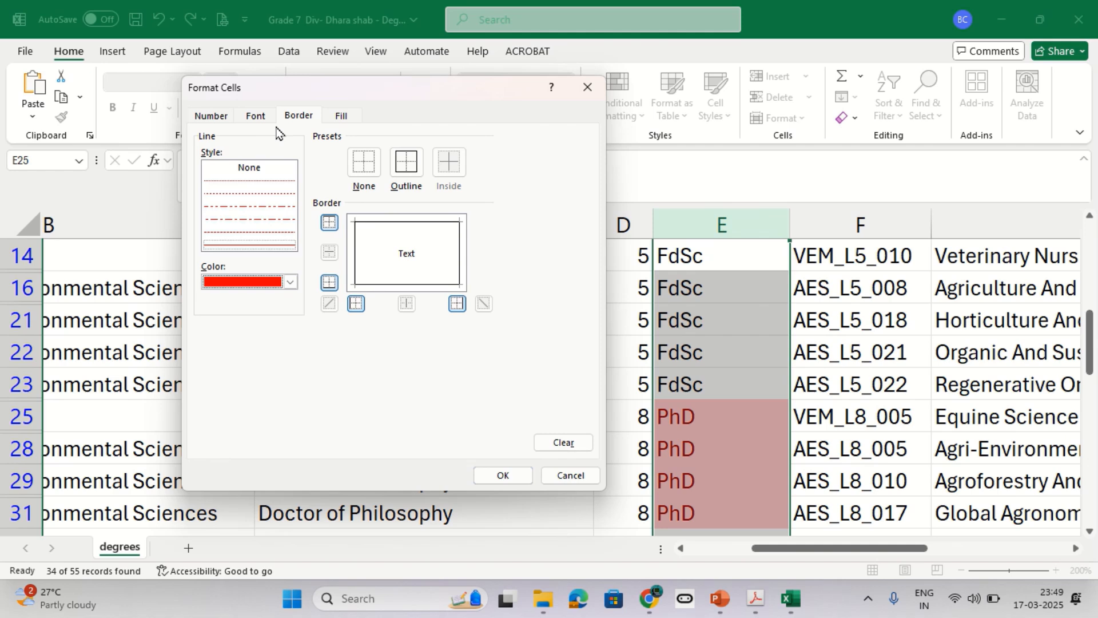
click(256, 117)
click(503, 249)
click(441, 268)
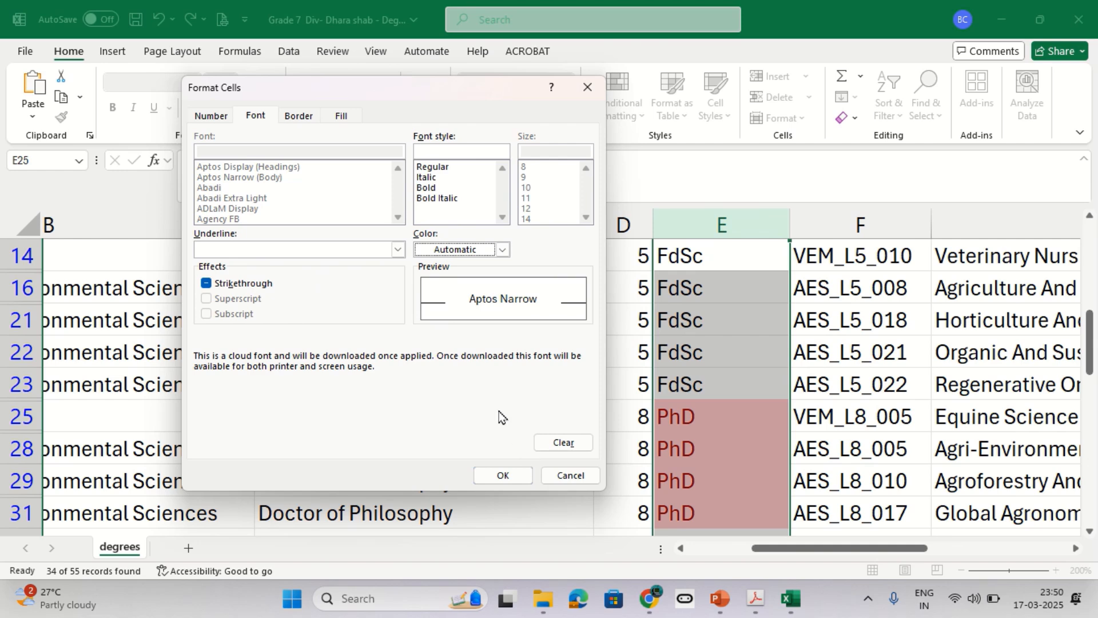
click(503, 475)
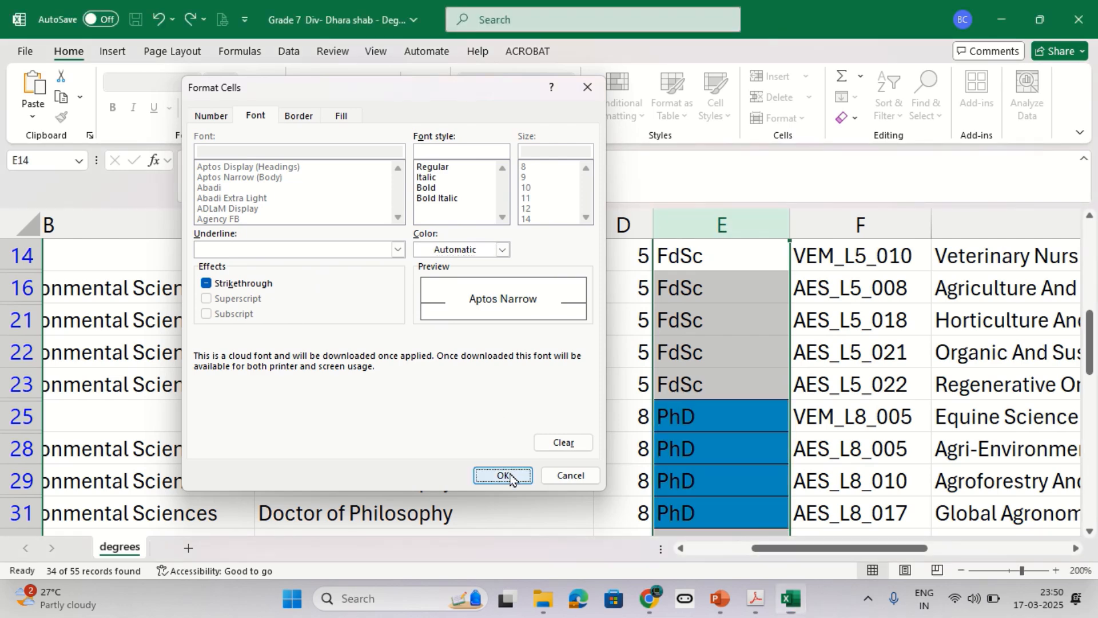
- Confirm the PhD highlight rule on column E
click(480, 349)
scroll(750, 416, down, 1)
scroll(735, 436, up, 1)
click(618, 100)
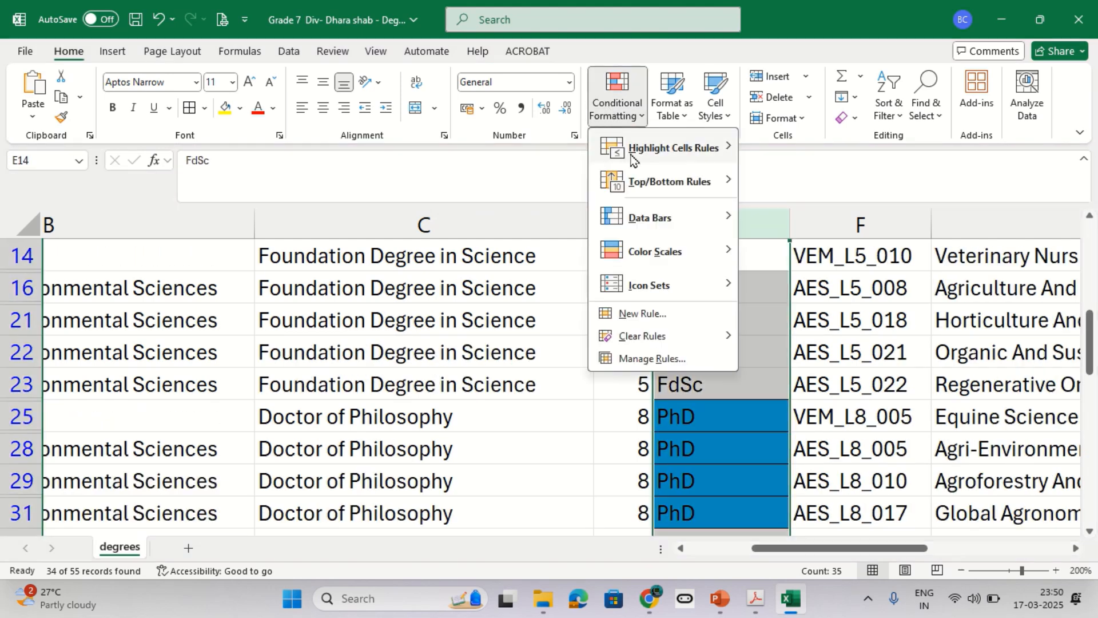
mouse_move(632, 151)
click(779, 377)
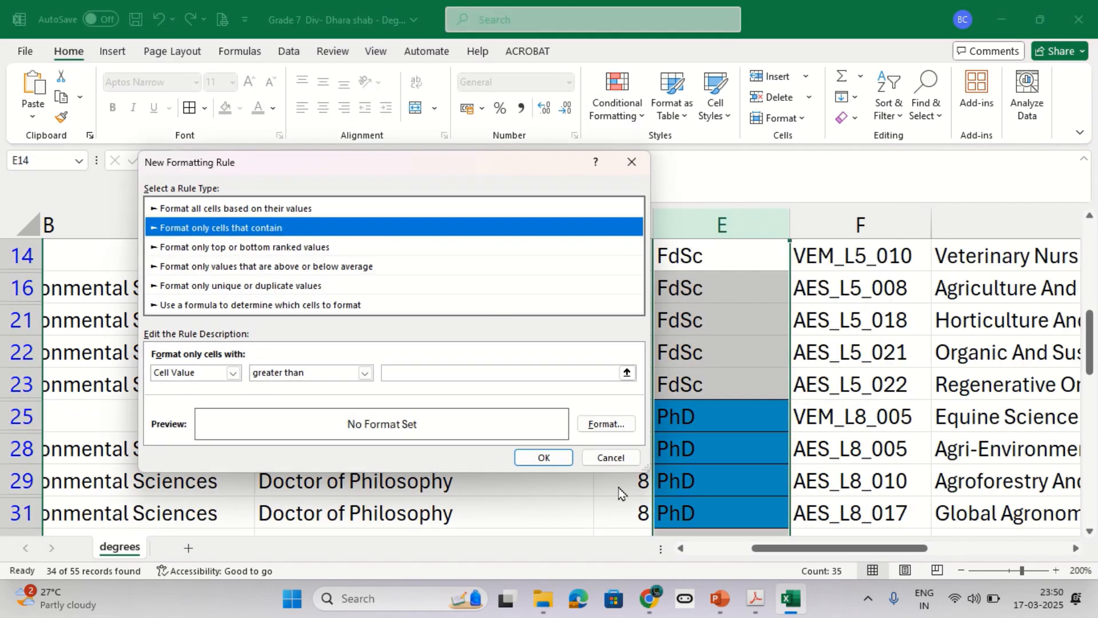
click(589, 459)
click(626, 117)
mouse_move(657, 148)
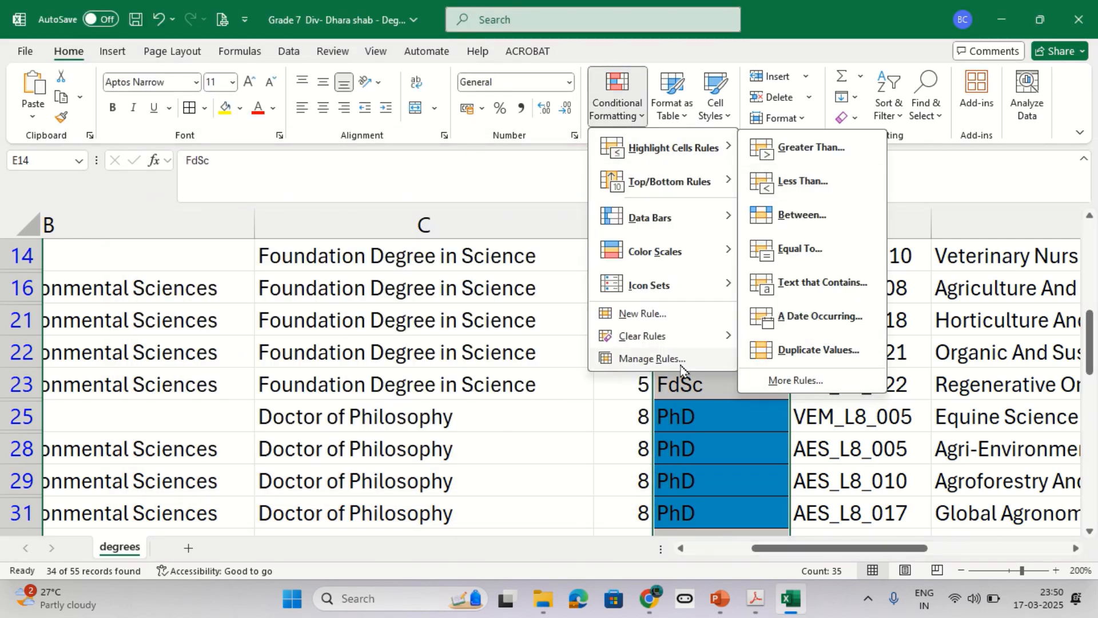
click(640, 358)
- Edit the $E$25 rule to add a red outline border and apply it
double_click(347, 296)
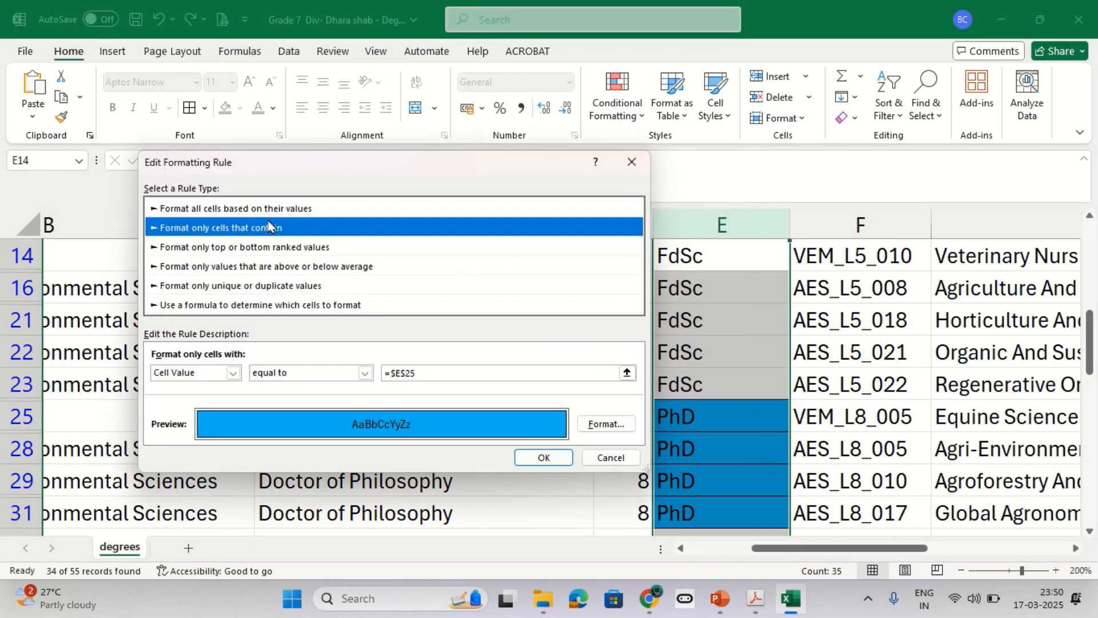
click(607, 423)
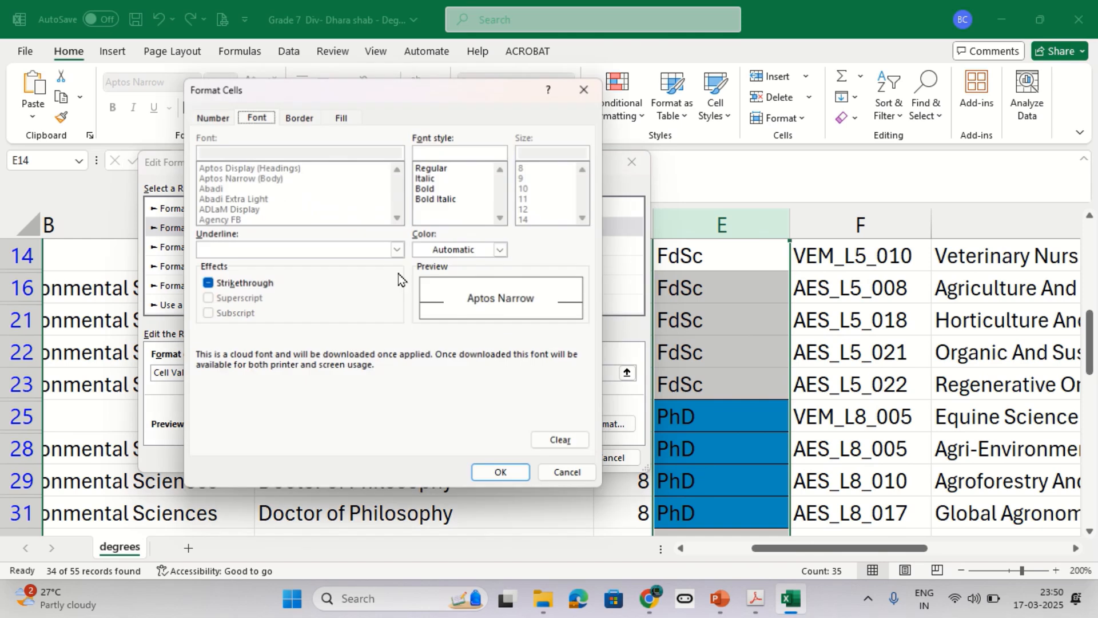
click(297, 117)
click(278, 281)
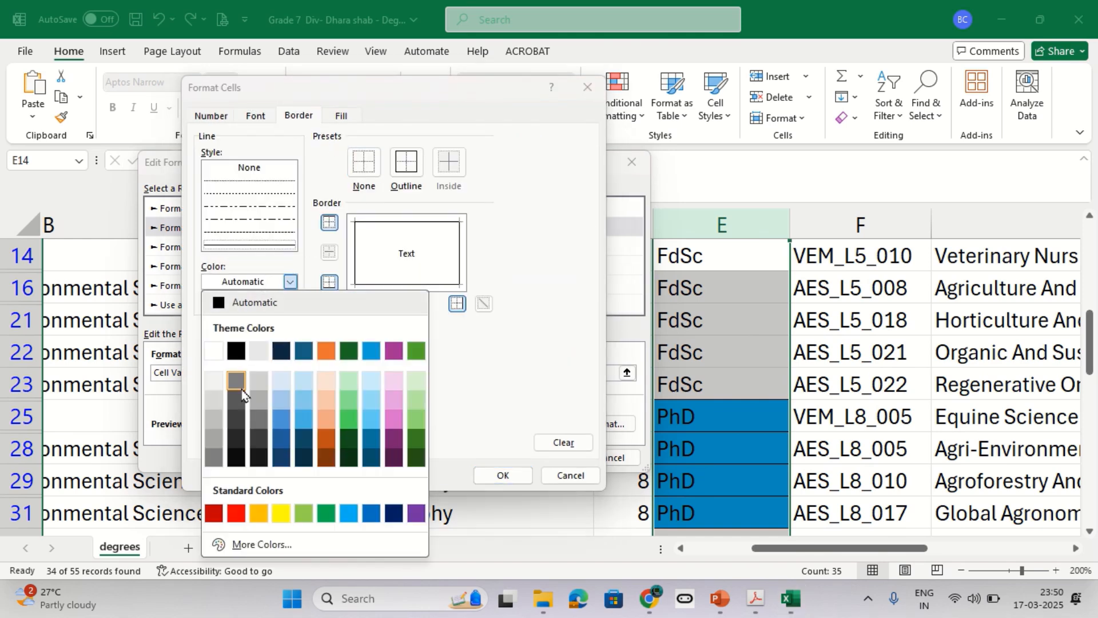
click(235, 513)
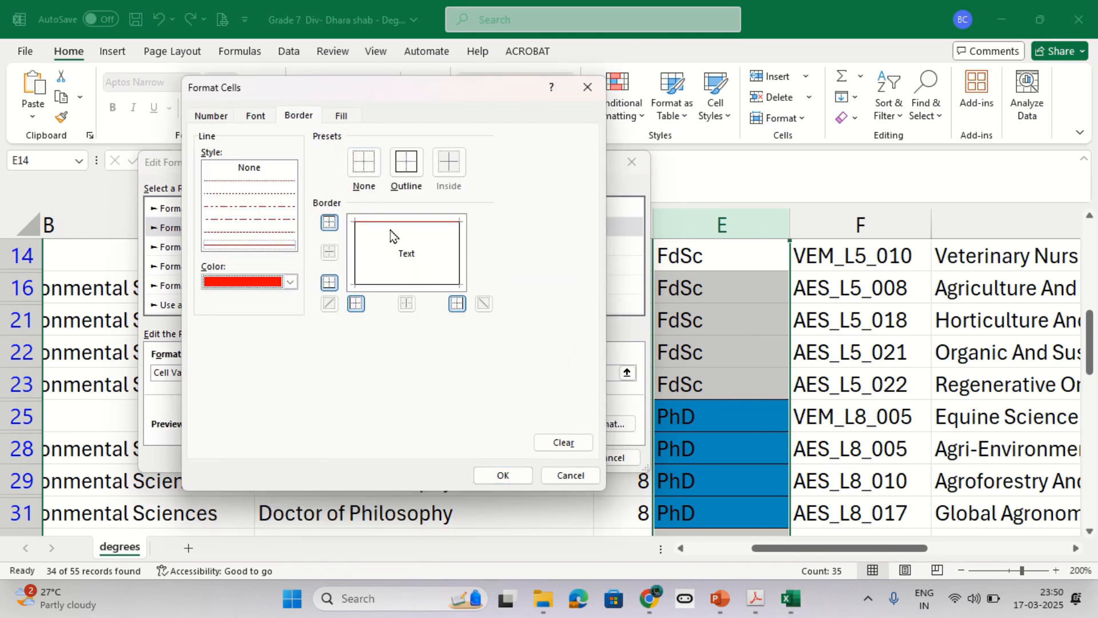
click(400, 190)
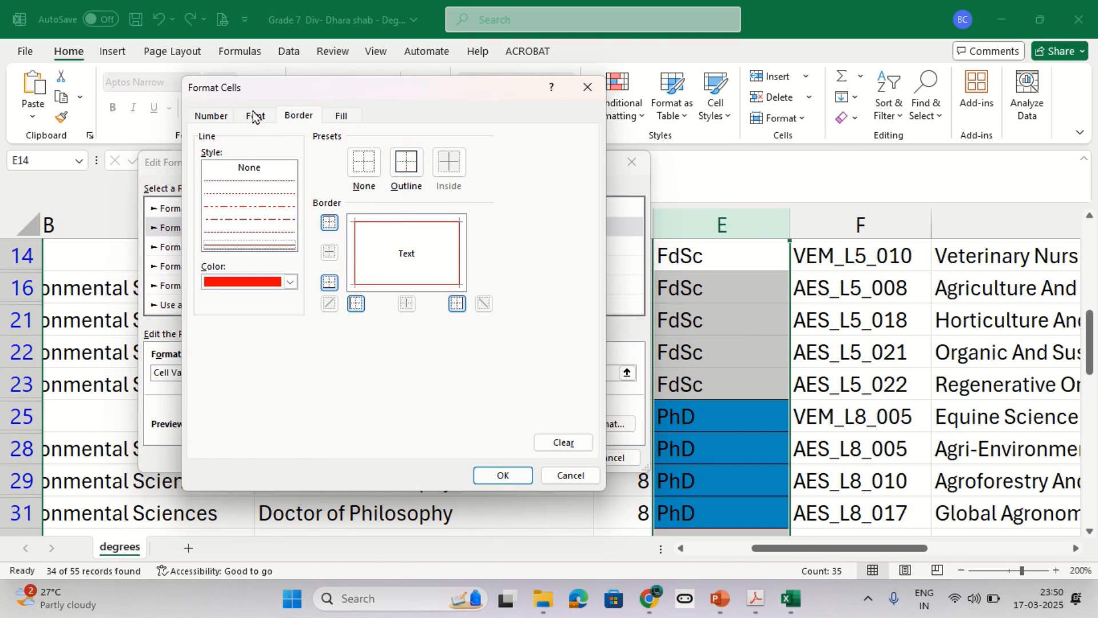
click(503, 475)
click(546, 458)
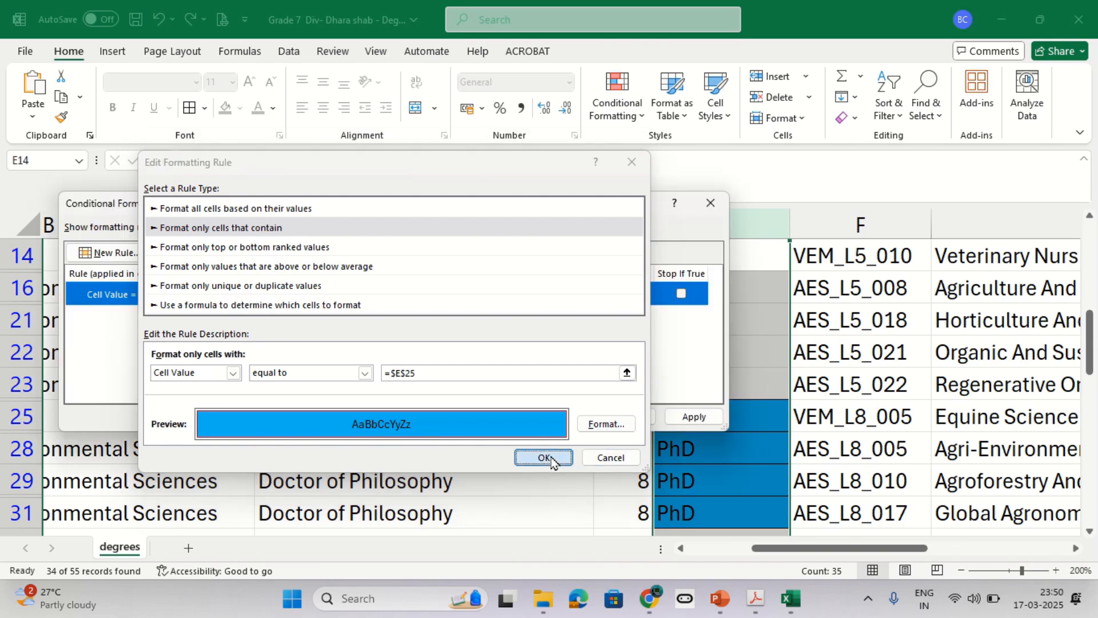
click(679, 419)
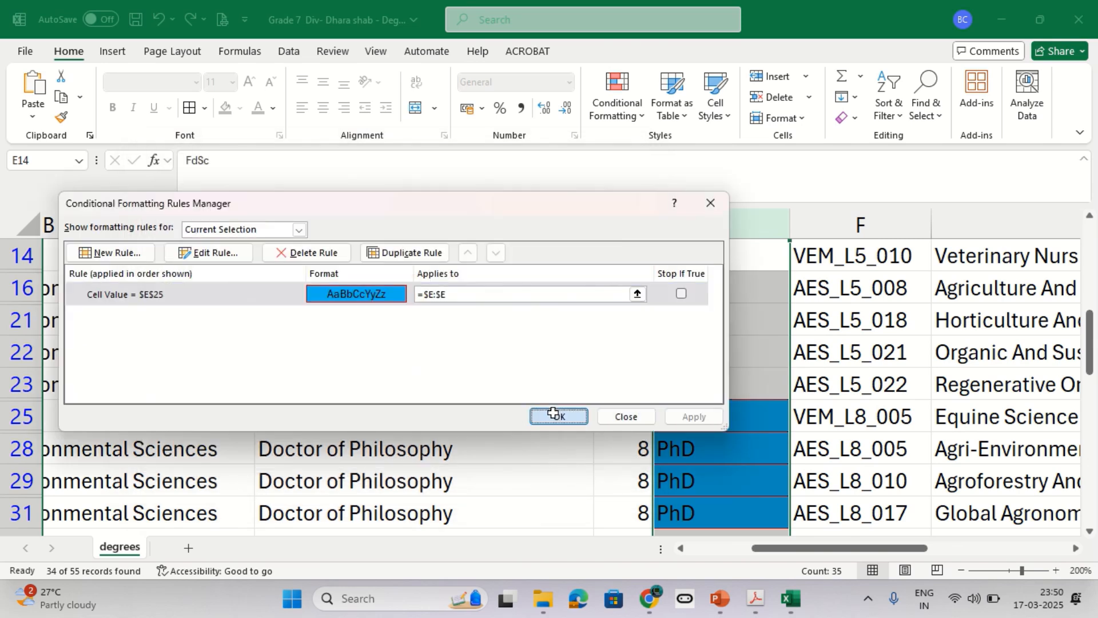
click(558, 417)
click(717, 459)
- Check the PDF's PhD requirements: red outline border and light blue background
key(alt+Tab)
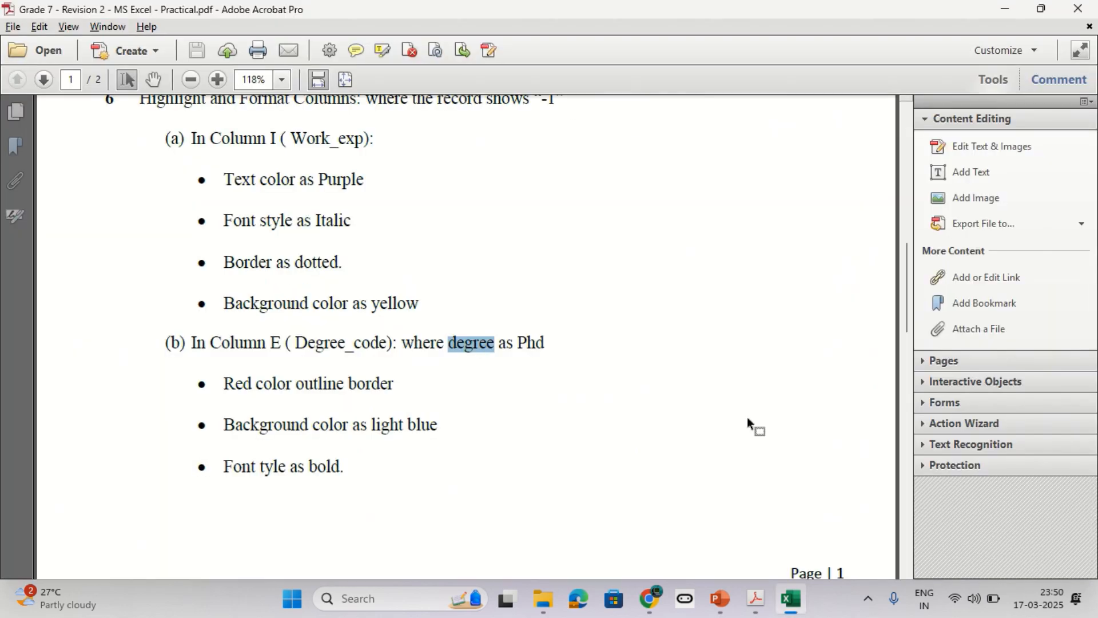
double_click(380, 384)
triple_click(379, 388)
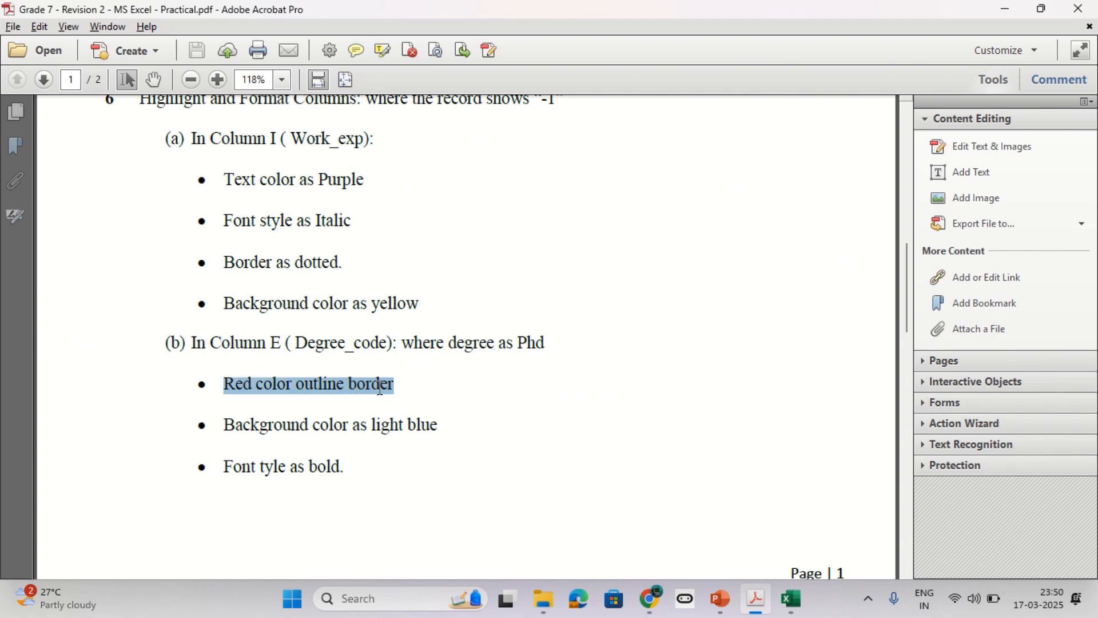
triple_click(239, 433)
click(319, 465)
key(alt+Tab)
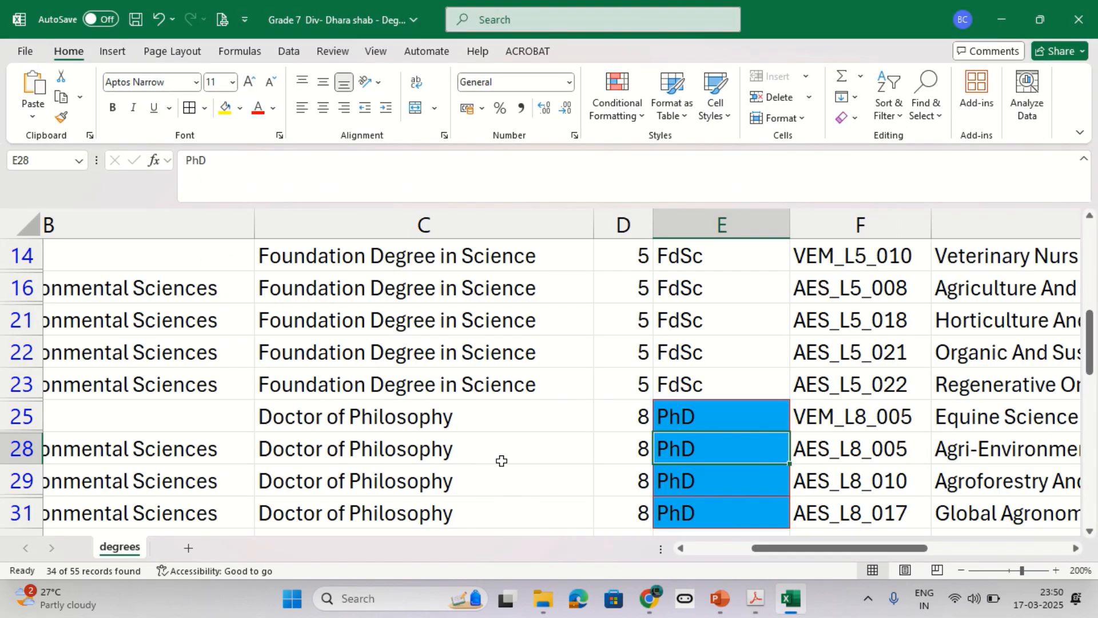
- Select column E and open the PhD highlighting rule for editing in Manage Rules
click(708, 261)
scroll(725, 282, up, 1)
click(686, 223)
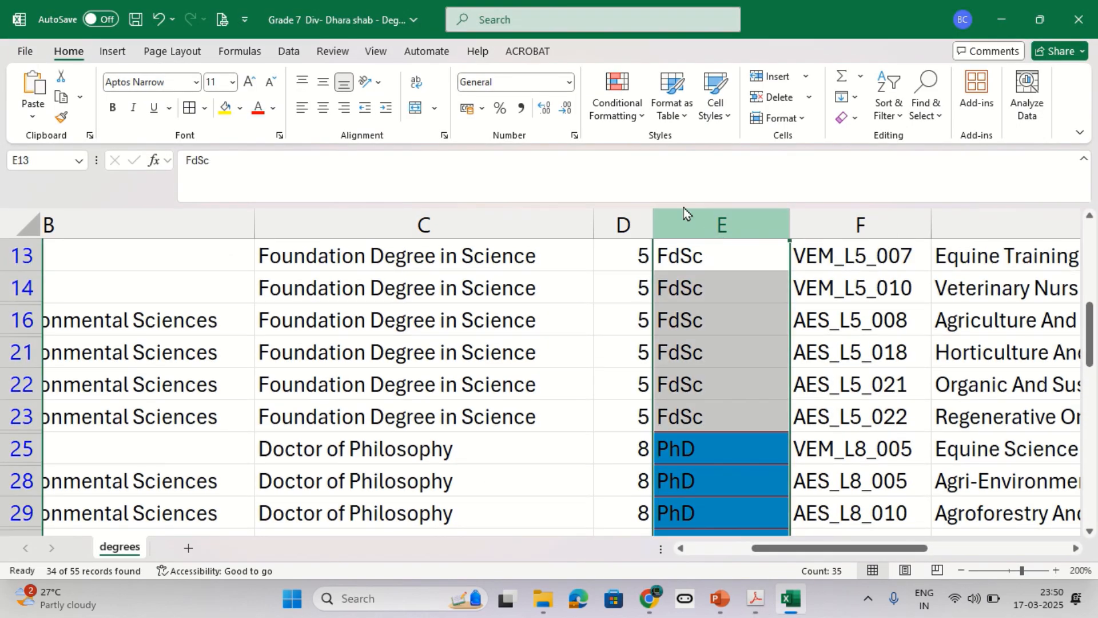
click(625, 120)
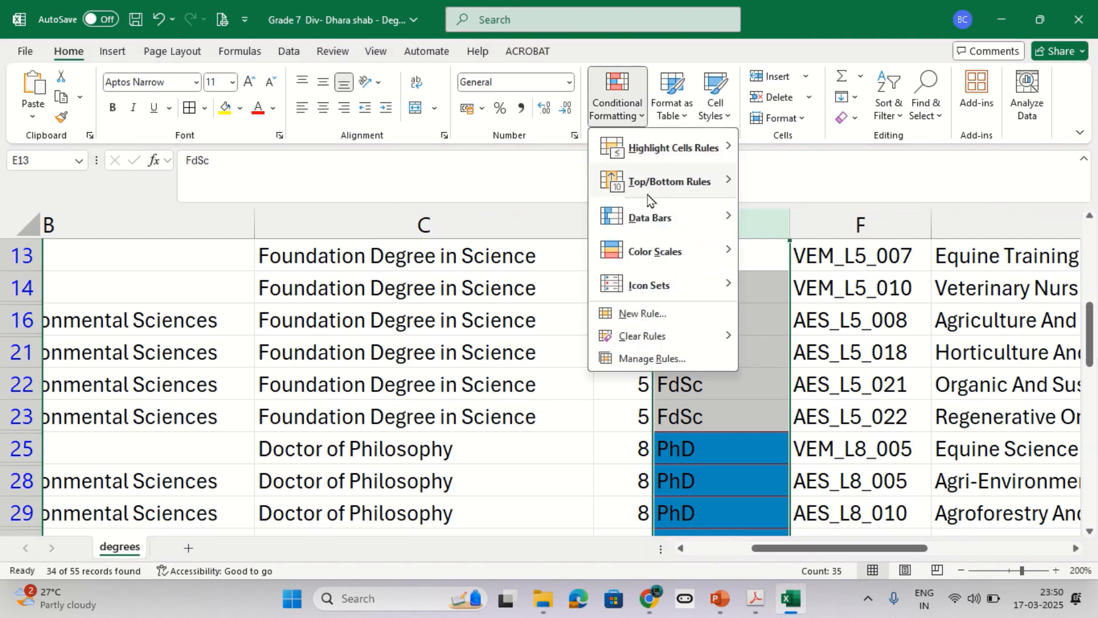
click(662, 359)
double_click(339, 298)
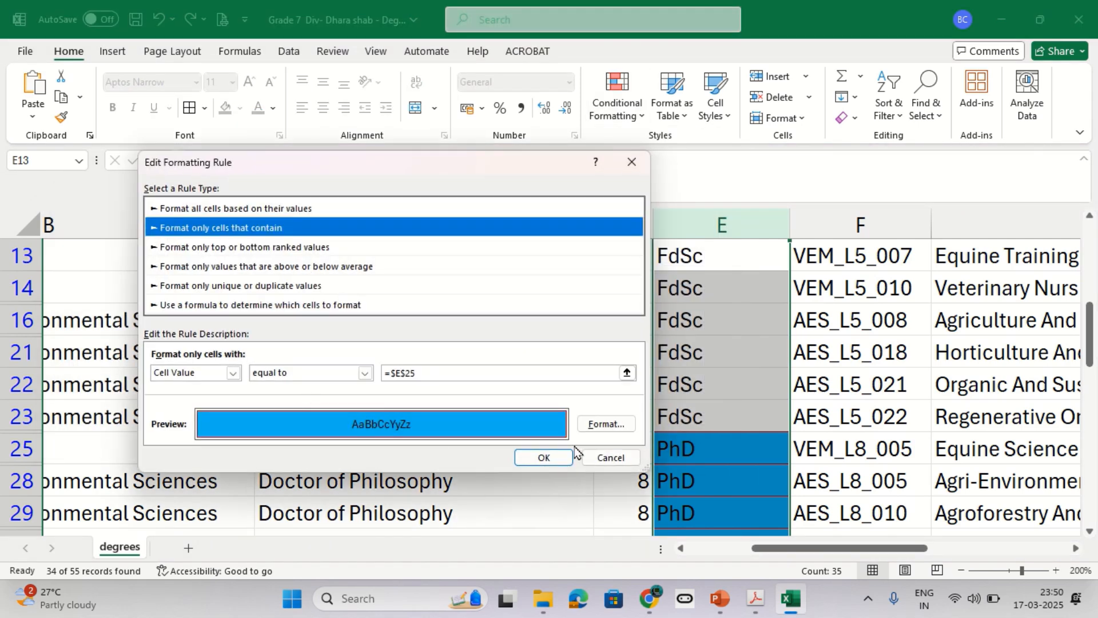
- Add bold to the PhD rule's font format, apply it, and confirm PhD cells appear bold
click(605, 424)
click(256, 115)
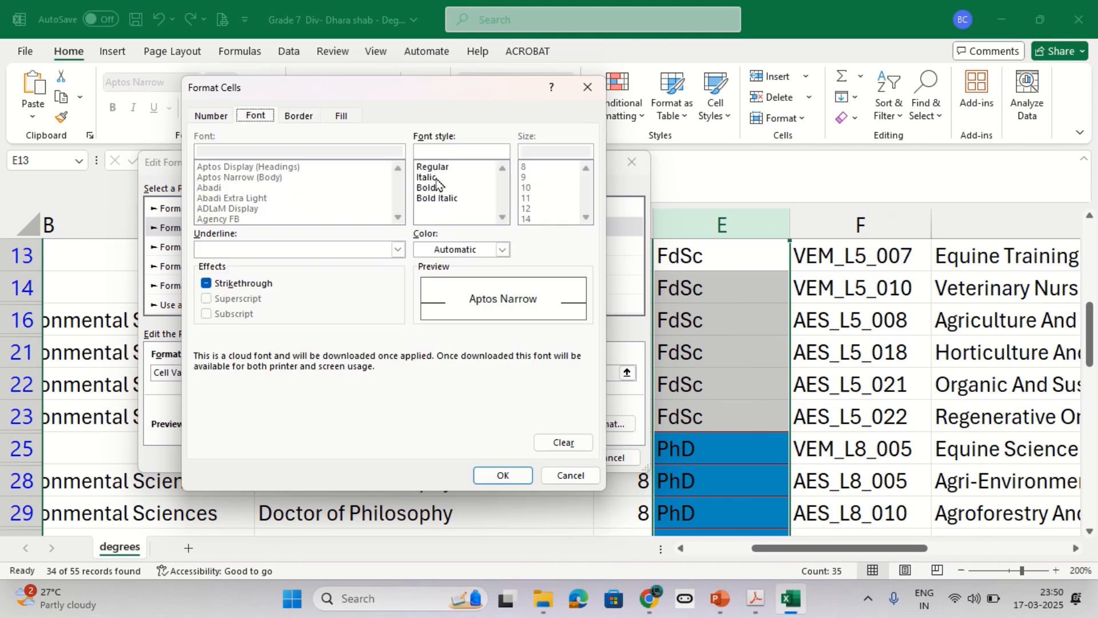
click(435, 188)
click(503, 474)
click(542, 459)
click(668, 423)
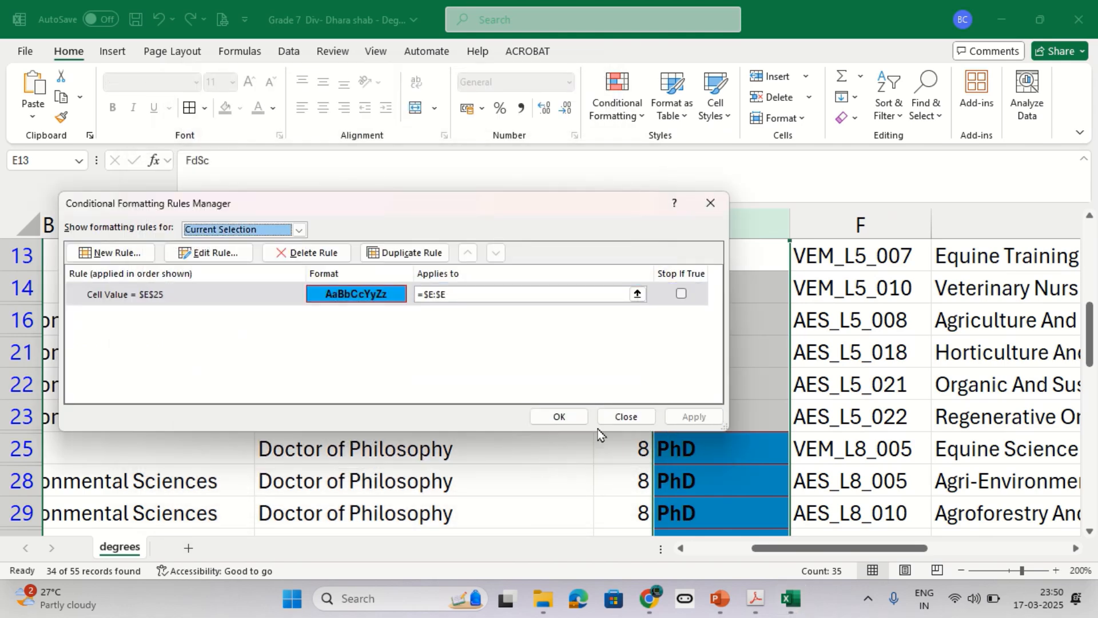
click(559, 417)
scroll(680, 449, down, 1)
click(698, 429)
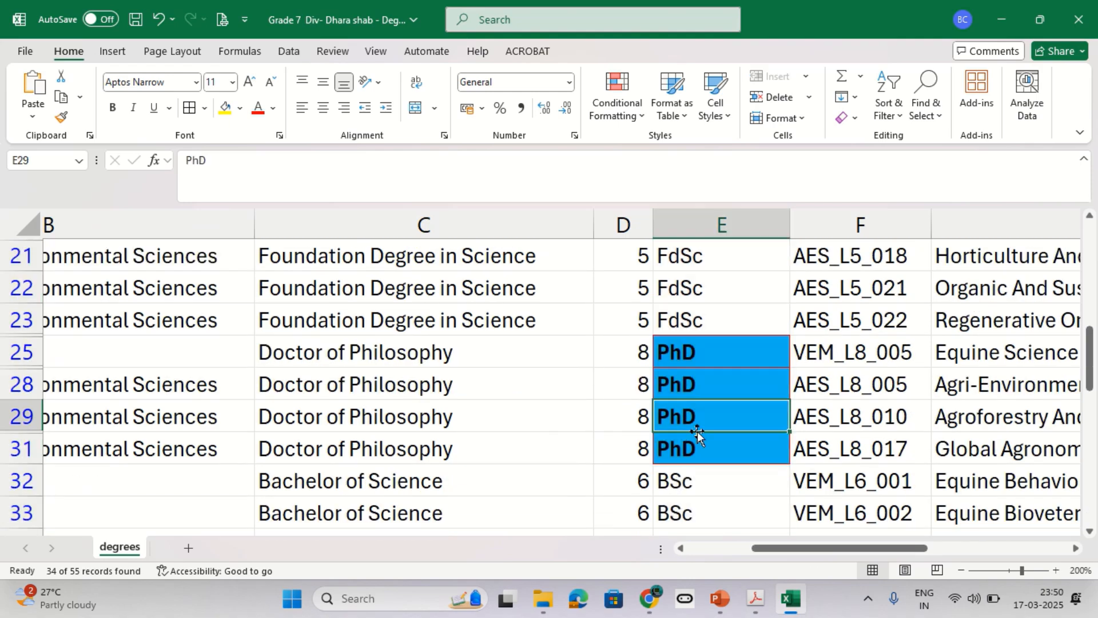
key(alt+Tab)
key(alt+Tab)
key(alt+Tab)
- Copy the title 'Tawara College' from task 7 of the instructions PDF
scroll(417, 509, down, 10)
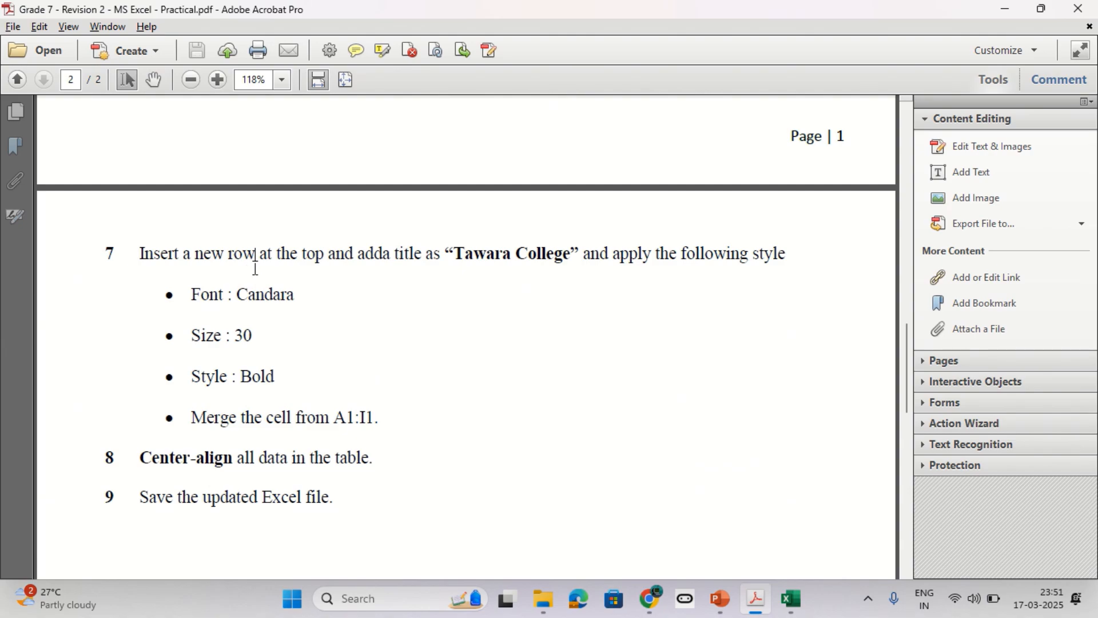
drag(505, 259, 557, 261)
key(ctrl+c)
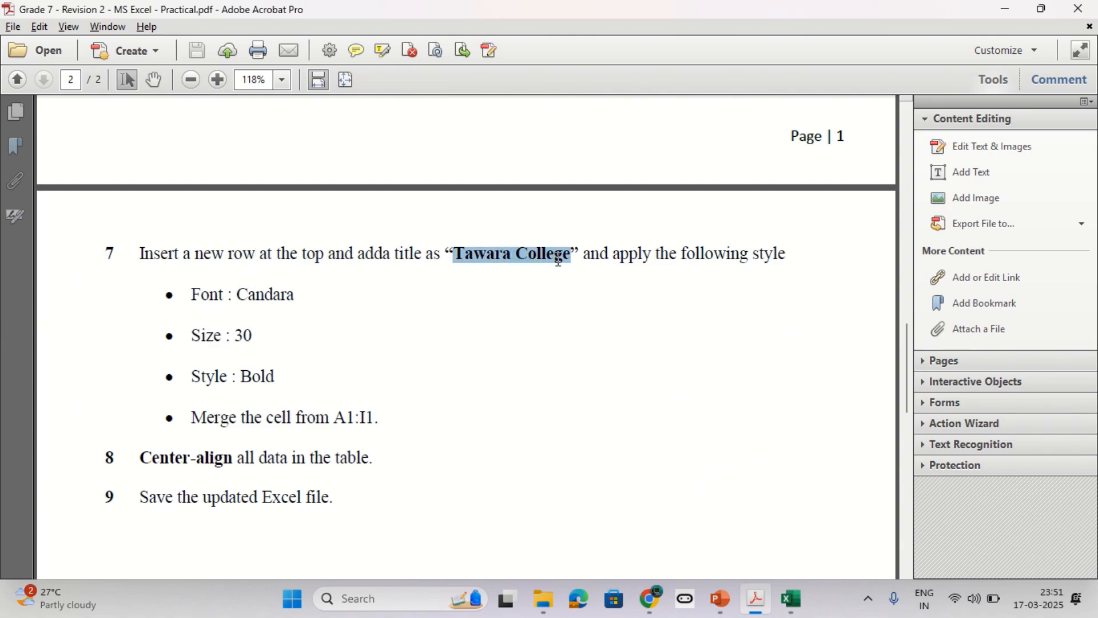
key(alt+Tab)
scroll(633, 351, up, 5)
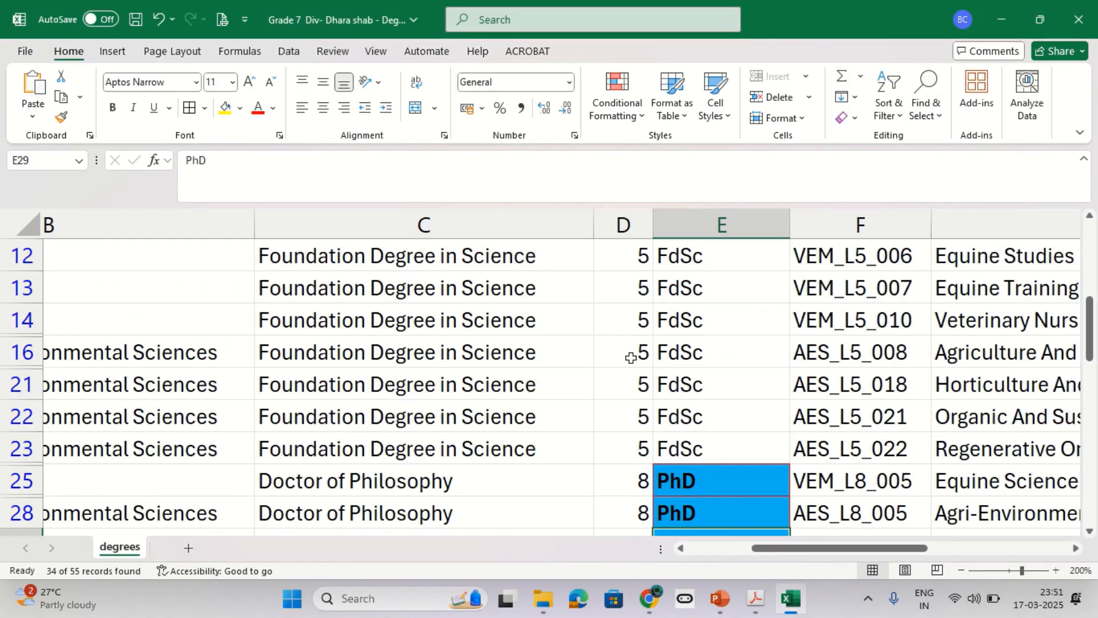
- Insert a blank row above the header and paste 'Tawara College' into cell B1
click(22, 255)
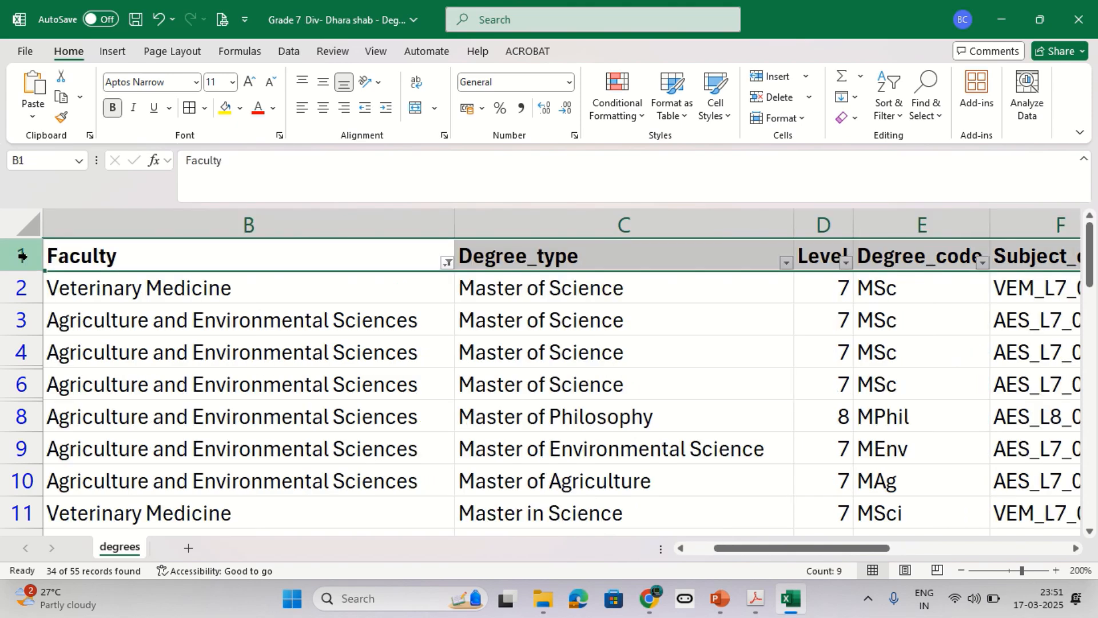
right_click(22, 257)
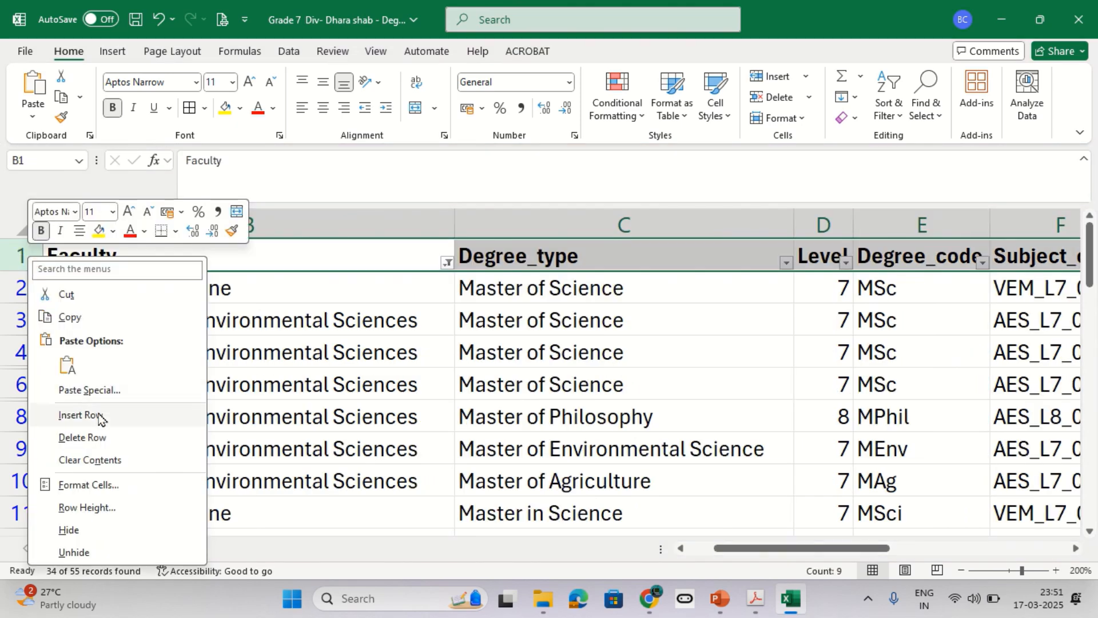
key(Escape)
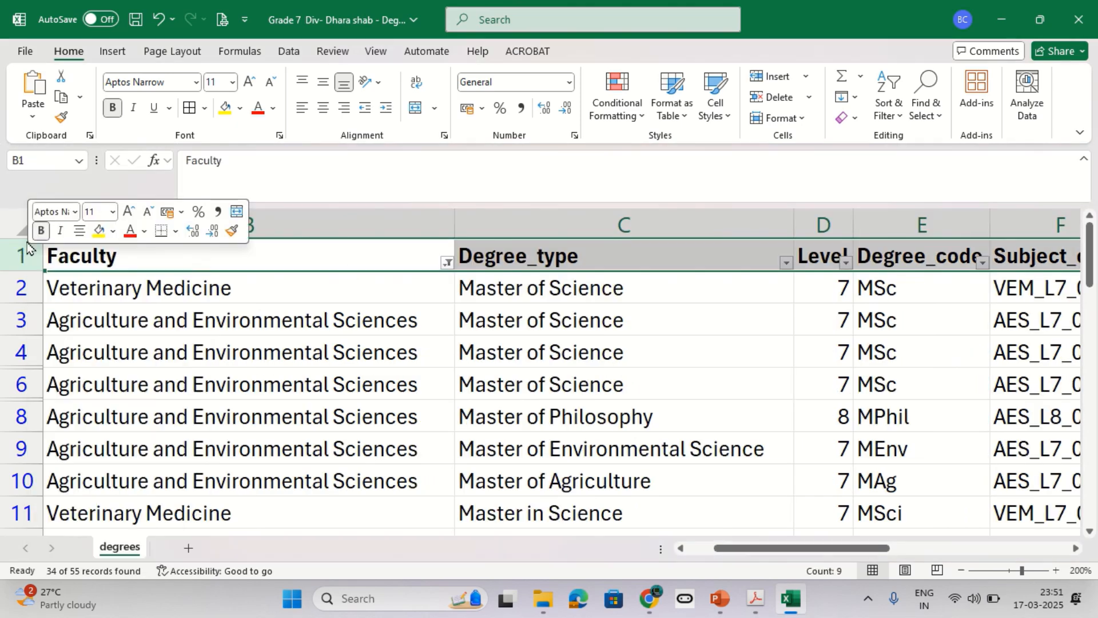
click(786, 82)
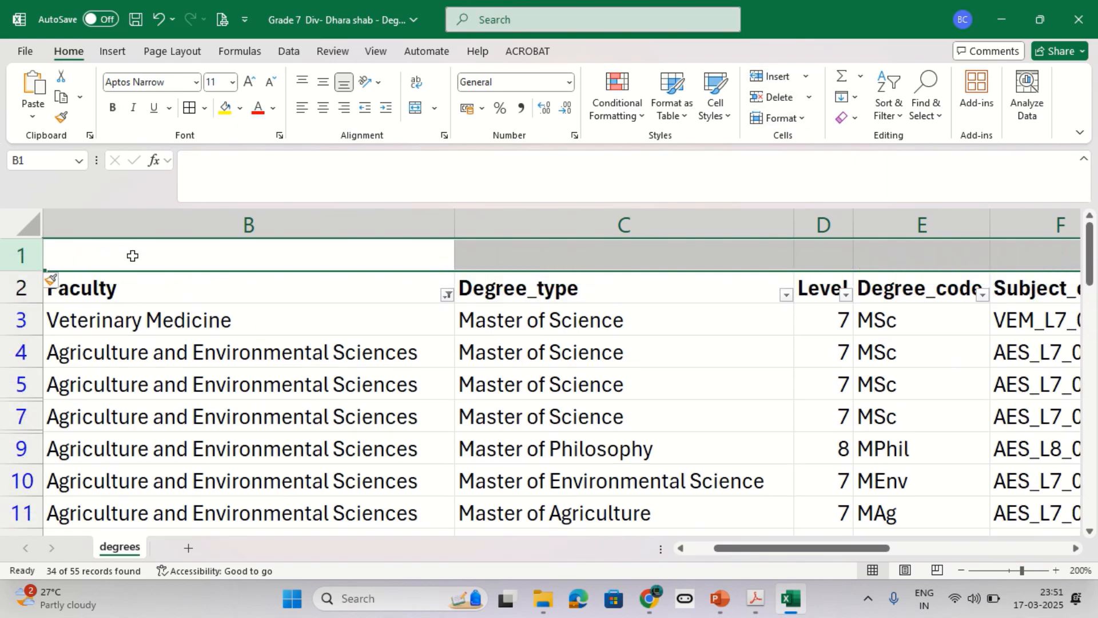
click(132, 256)
key(ctrl+v)
key(alt+Tab)
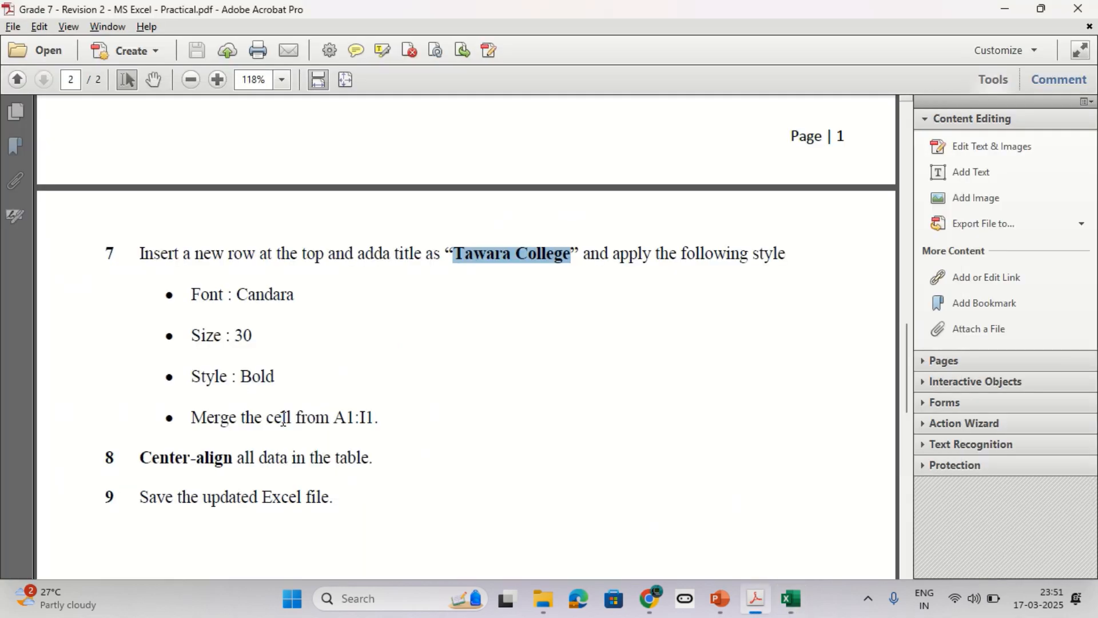
- Change the title's font in B1 to Candara
double_click(265, 296)
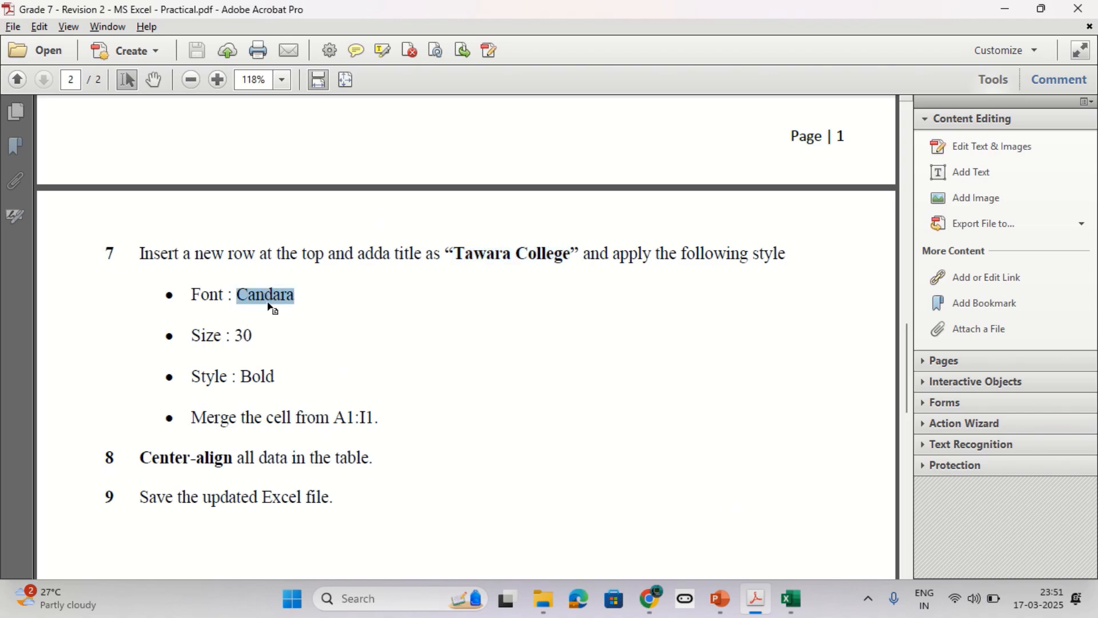
key(alt+Tab)
click(151, 85)
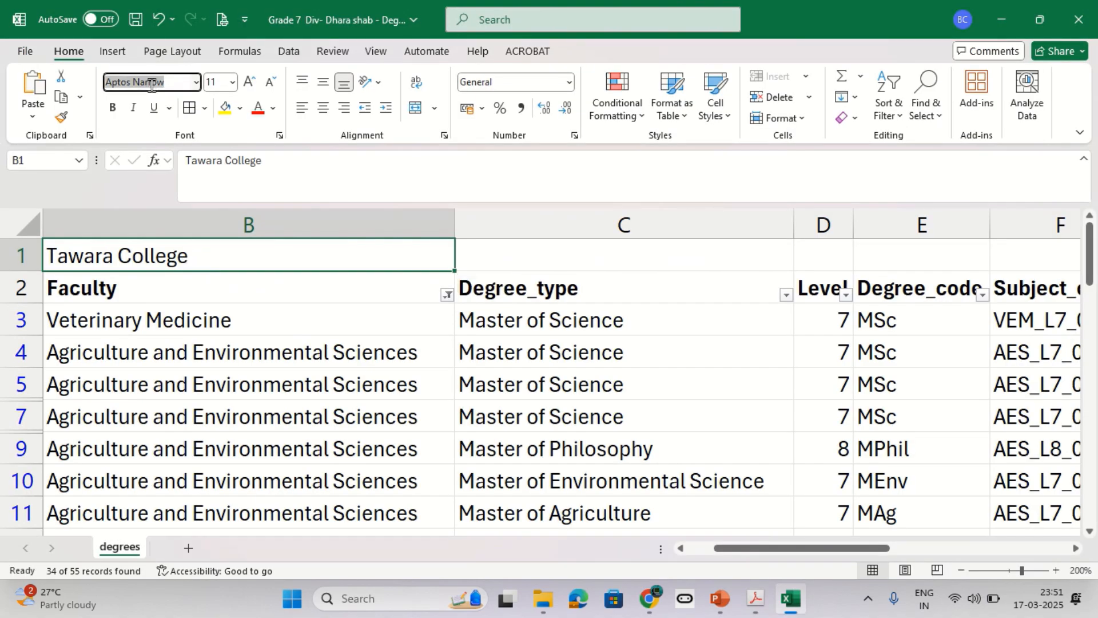
text(Candara)
key(Return)
key(alt+Tab)
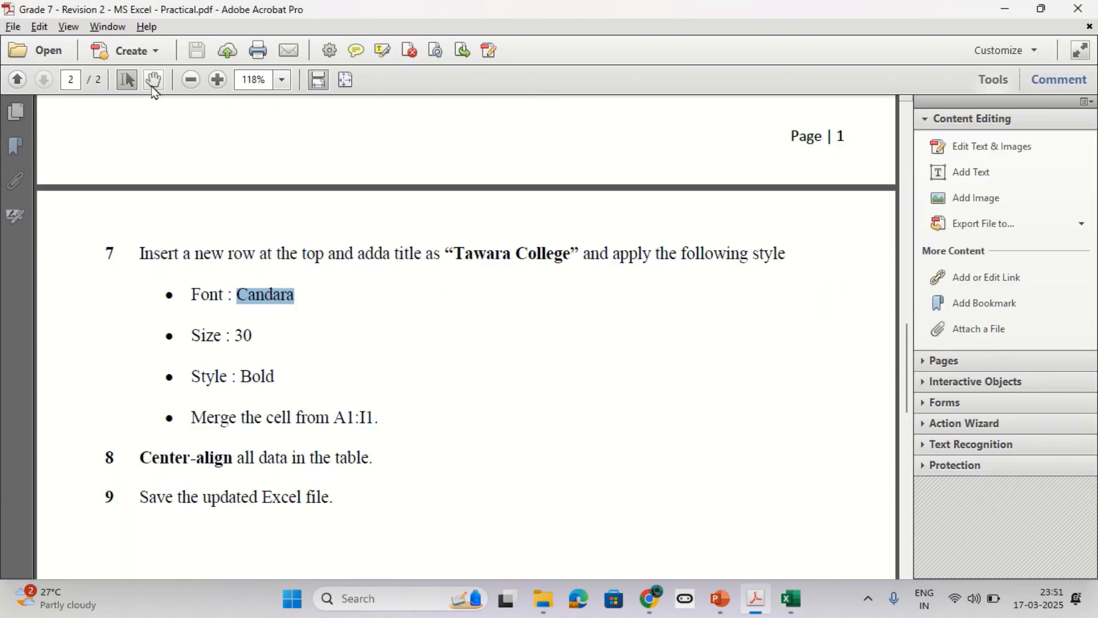
- Set the title to font size 30, then select row 1 from B1 to F1
key(alt+Tab)
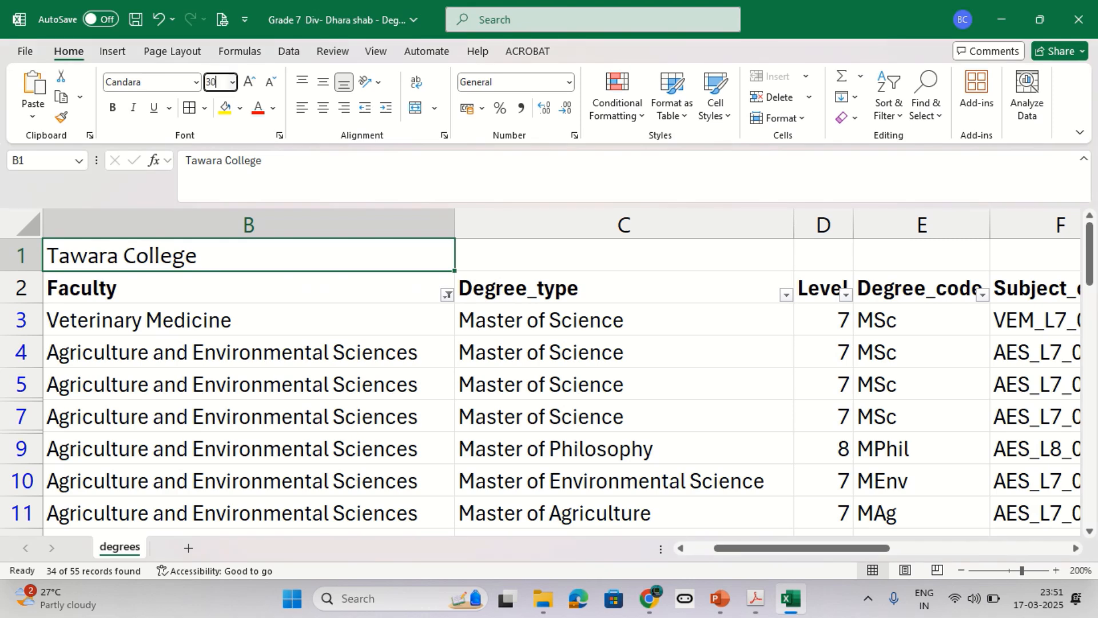
text(30)
key(Return)
key(alt+Tab)
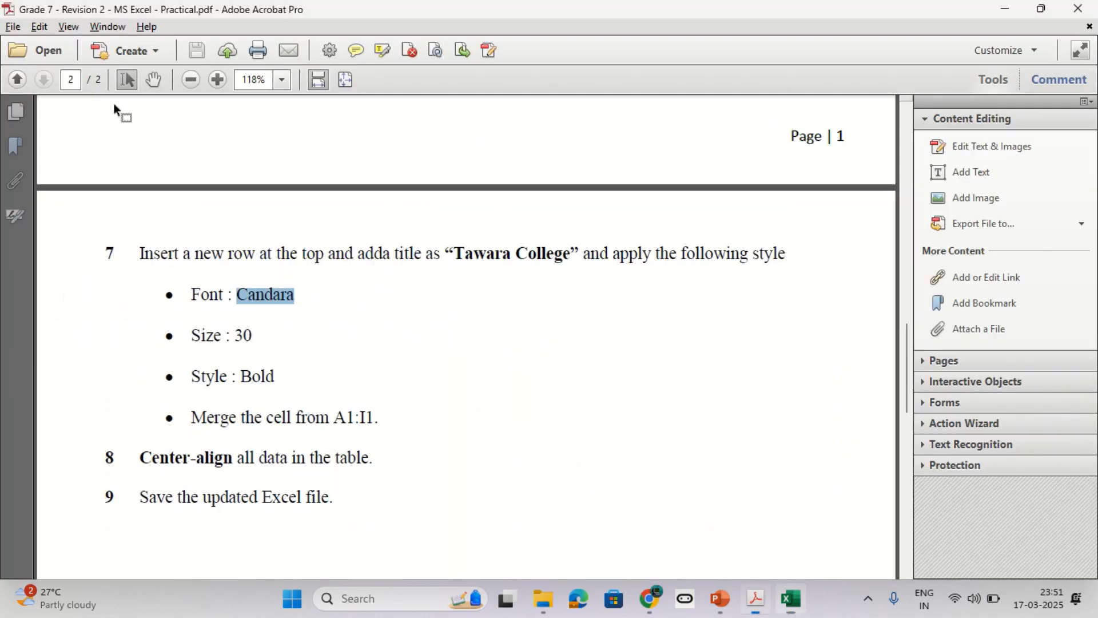
key(alt+Tab)
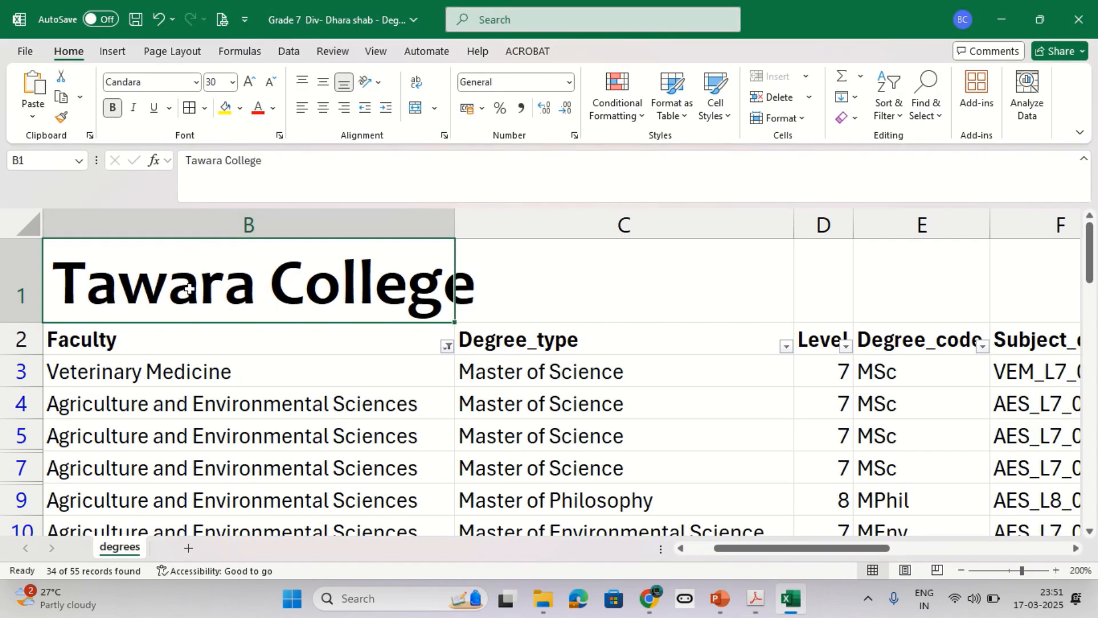
drag(247, 282, 994, 269)
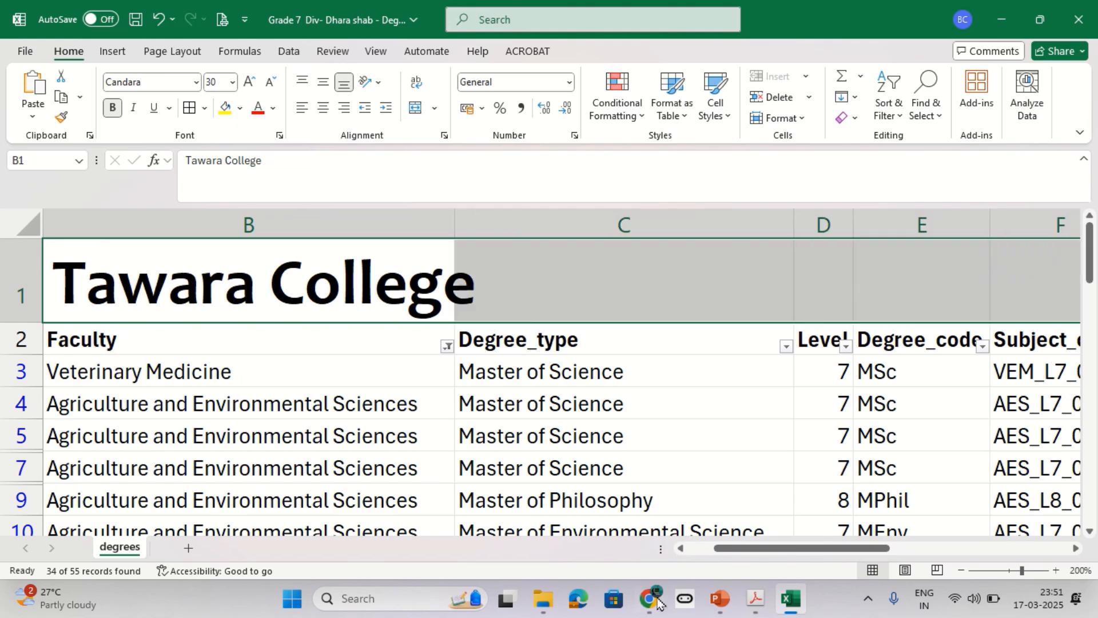
- Copy the title cell and reselect B1 in row 1
drag(738, 548, 711, 548)
click(115, 270)
click(260, 281)
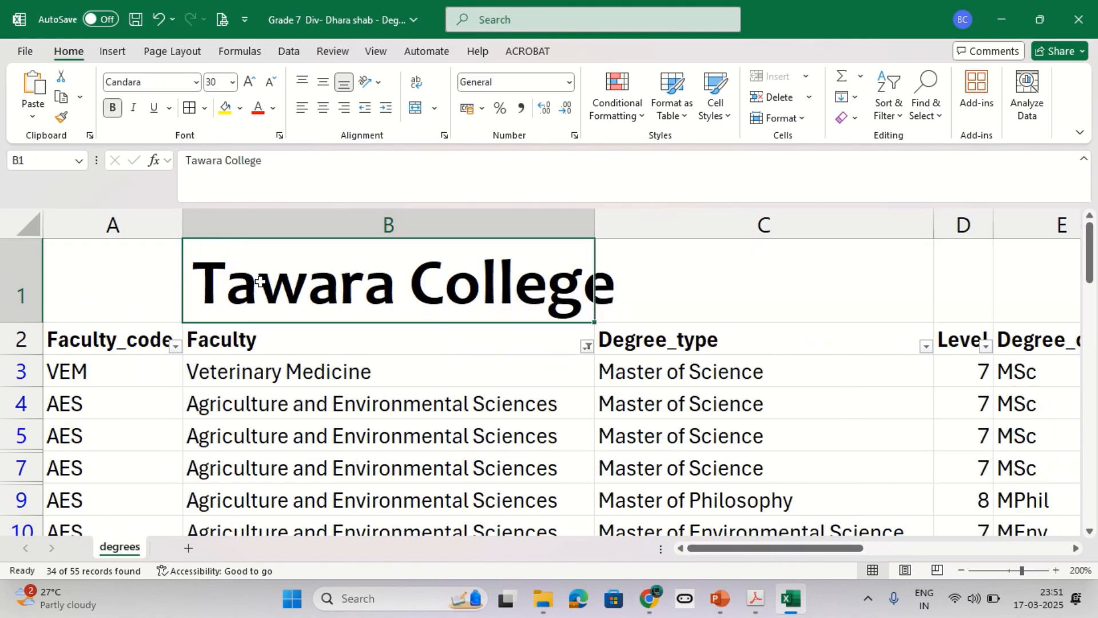
key(ctrl+c)
click(147, 277)
key(ctrl+c)
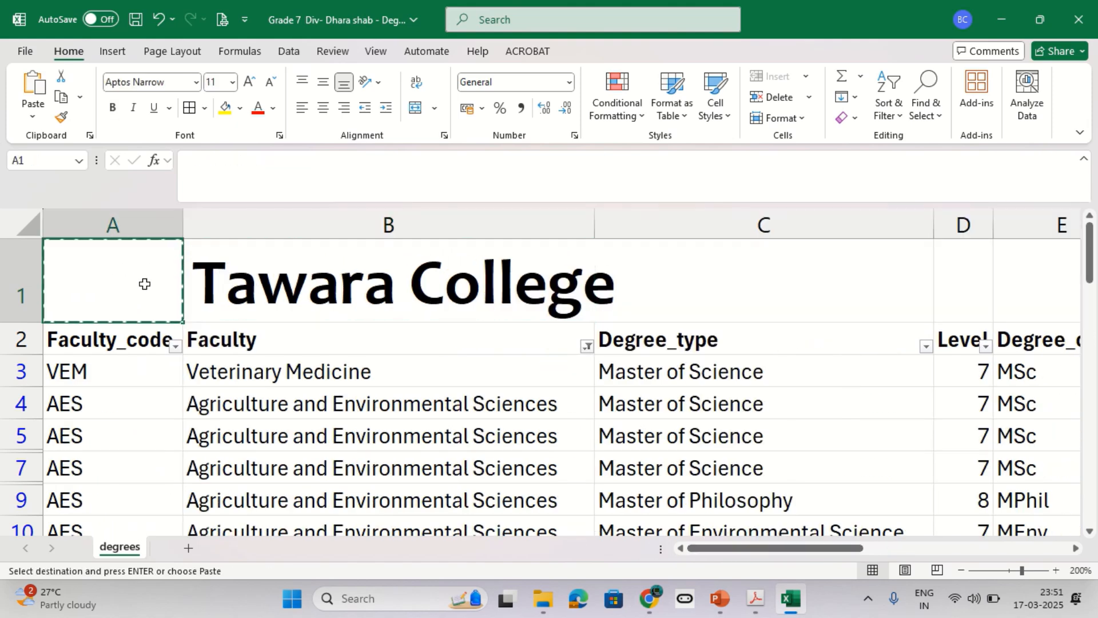
click(245, 289)
- Merge and centre A1:I1 so the title spans the table, then zoom out
drag(226, 293, 1068, 289)
drag(1069, 289, 966, 290)
drag(953, 290, 49, 252)
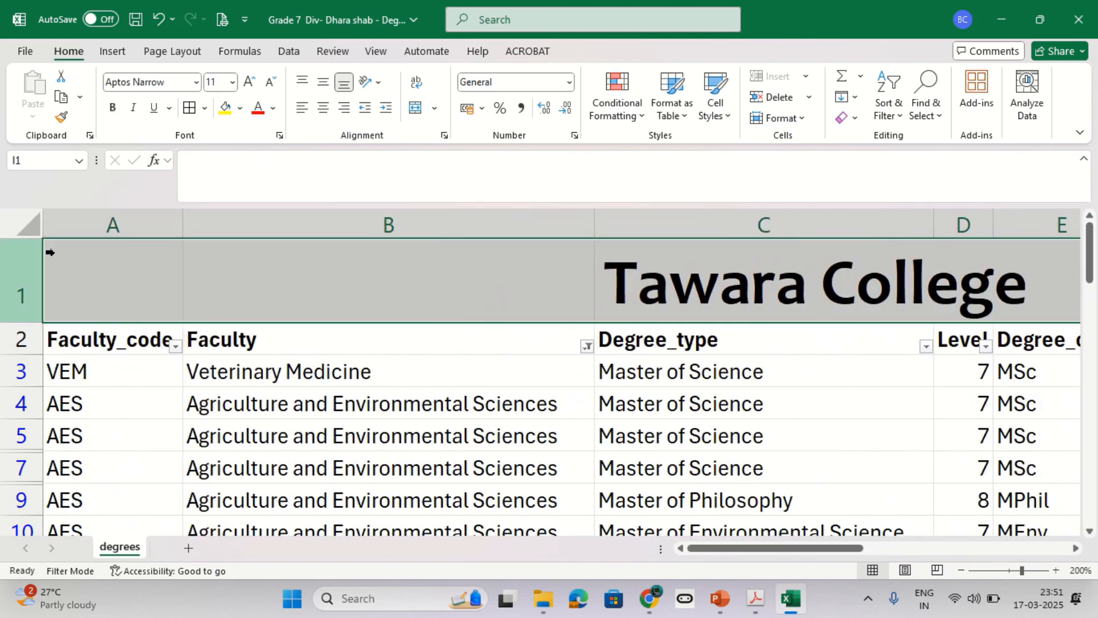
click(415, 109)
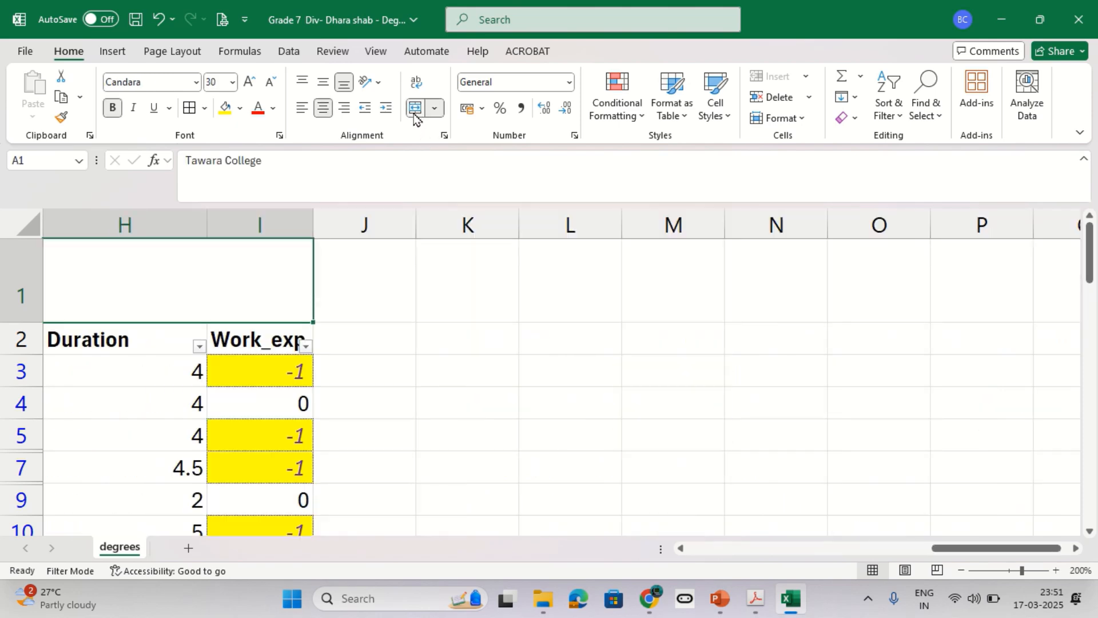
click(962, 571)
click(962, 571)
click(962, 571)
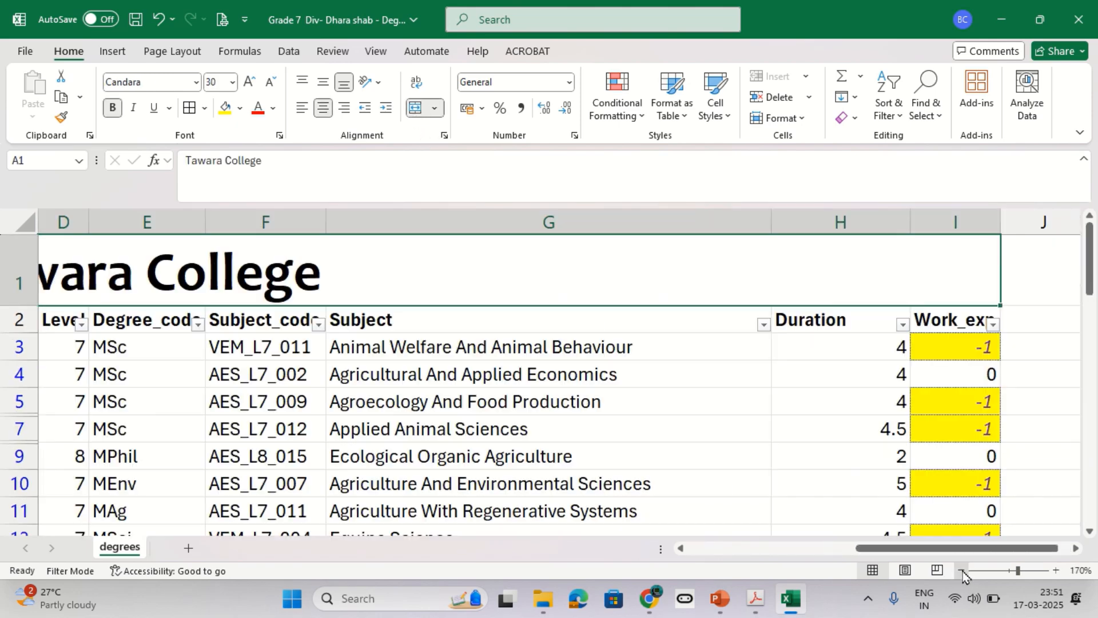
click(962, 571)
- Zoom out to show columns A to H and review the next task in the PDF
drag(938, 549, 740, 551)
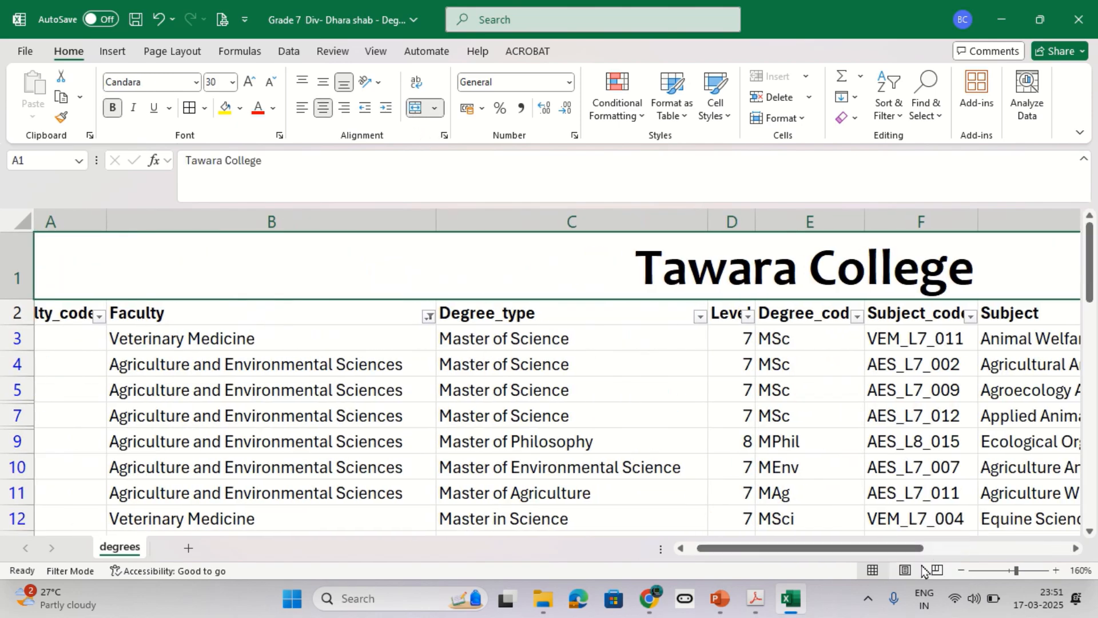
click(962, 570)
click(962, 571)
click(962, 571)
click(962, 571)
click(962, 570)
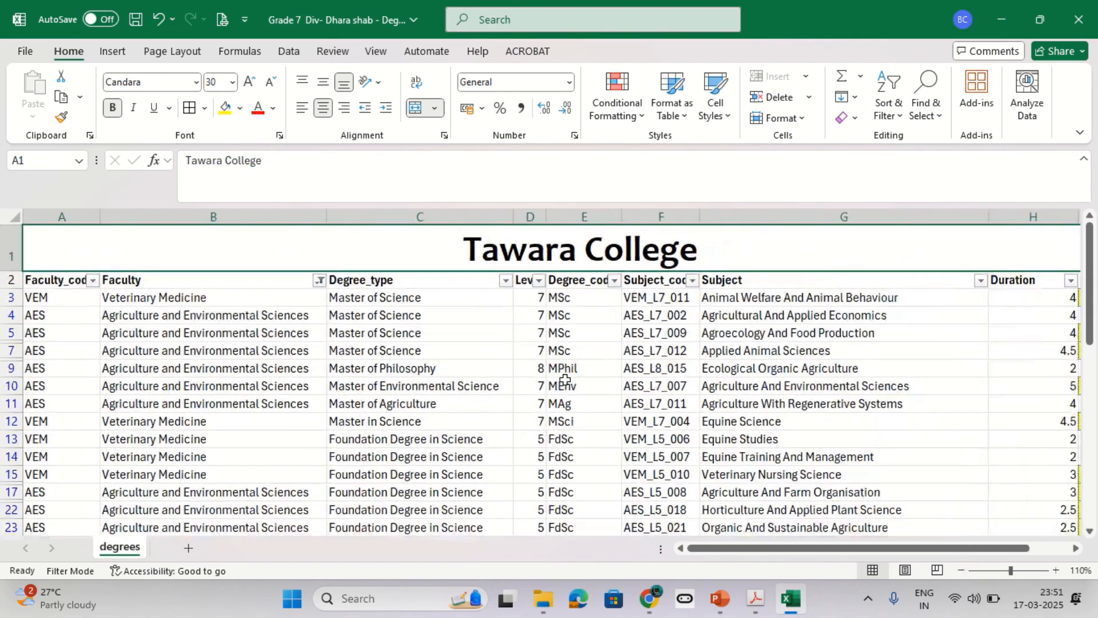
key(alt+Tab)
scroll(522, 377, down, 2)
drag(140, 406, 345, 415)
key(alt+Tab)
- Centre-align all the table's data and save the workbook
drag(57, 280, 1024, 497)
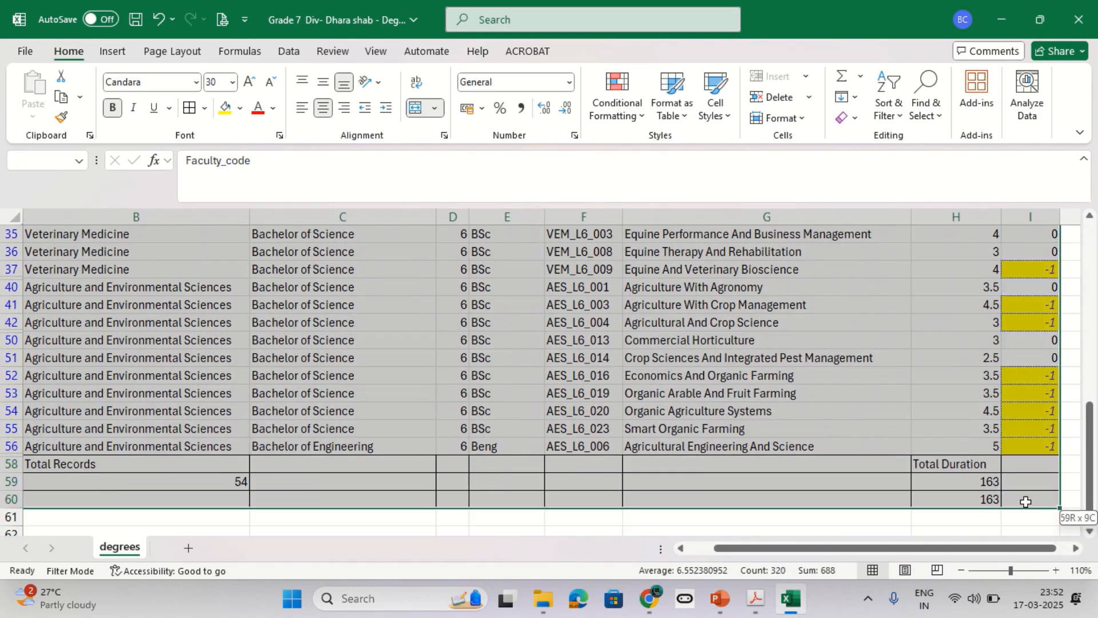
click(323, 112)
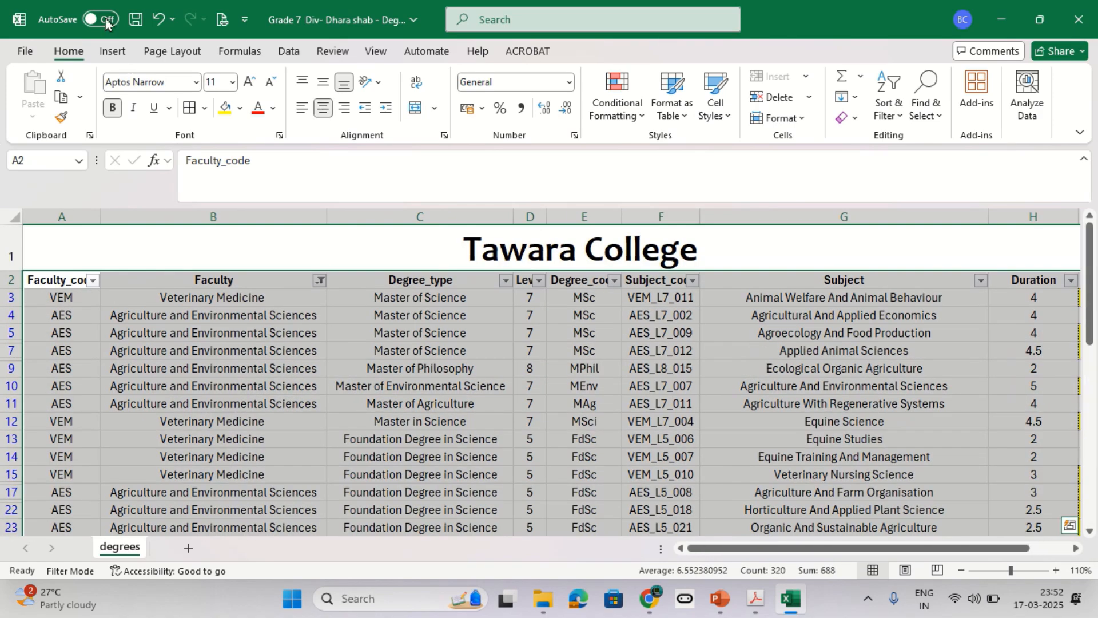
click(140, 24)
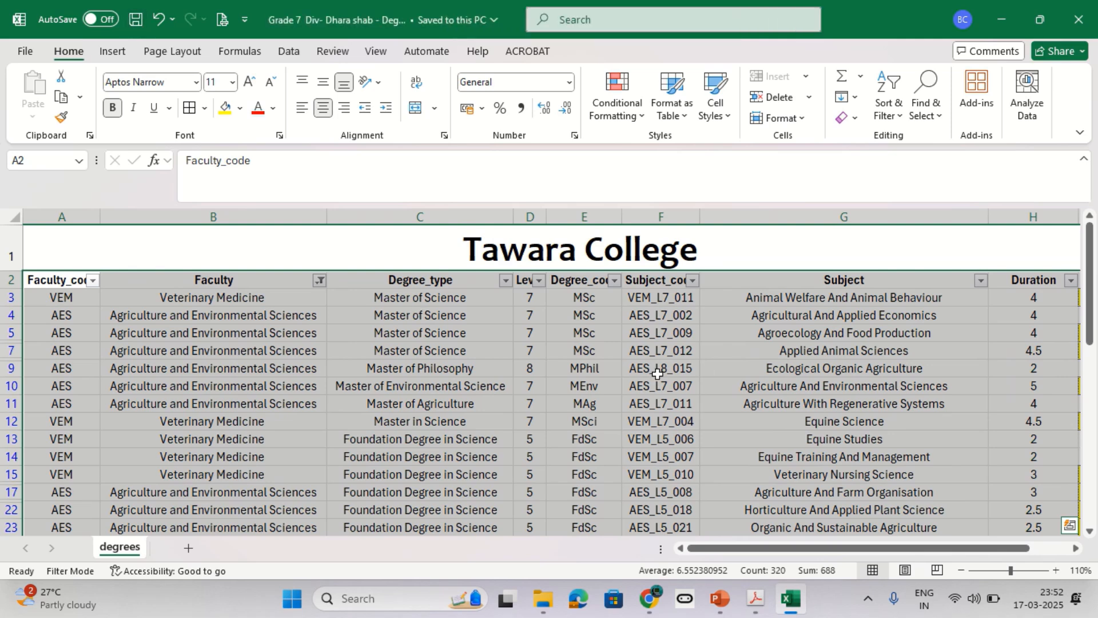